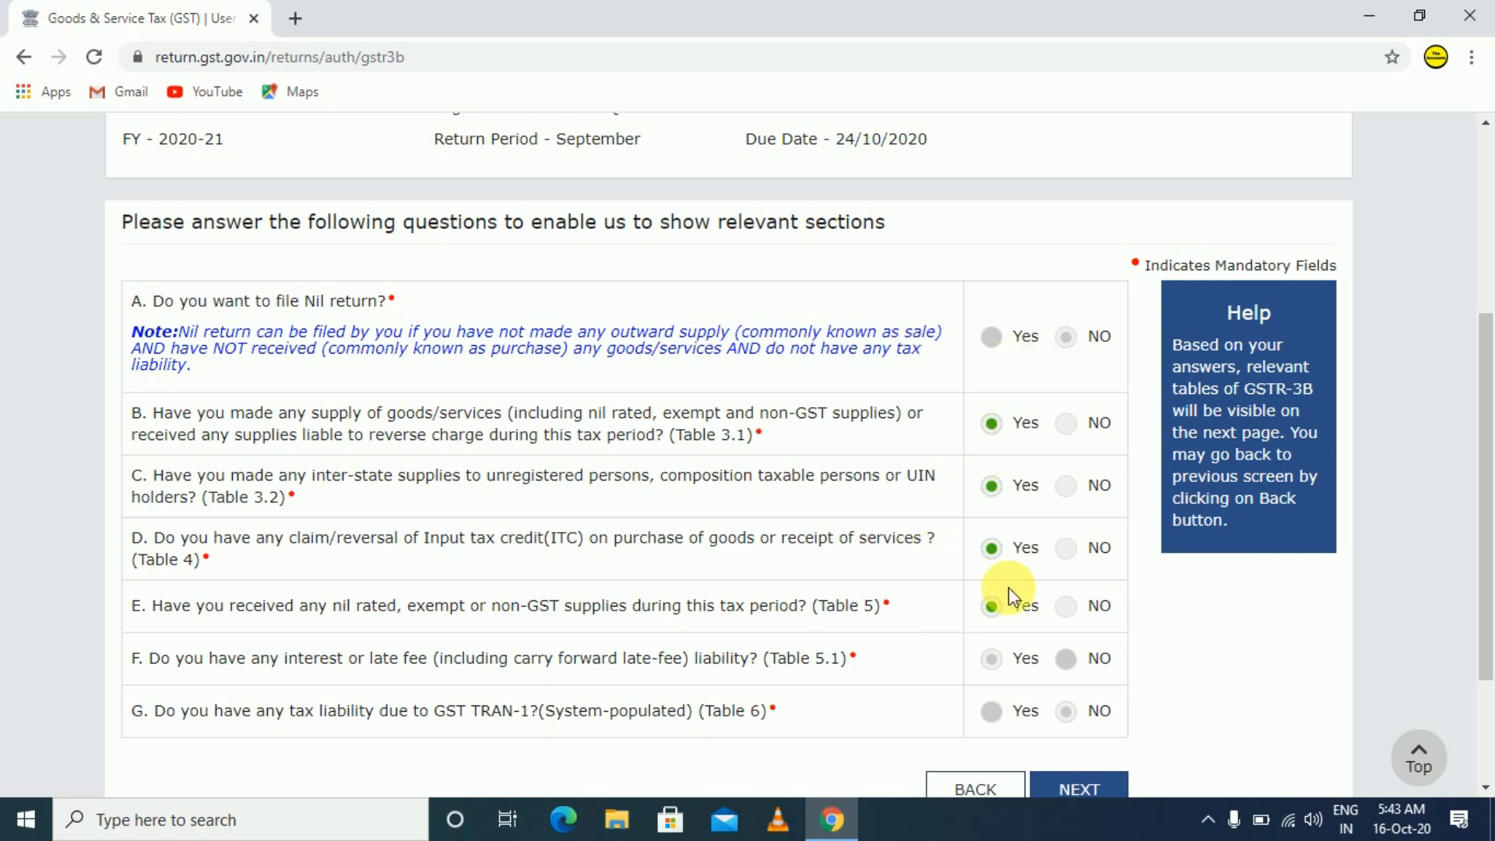
# - Answer Yes to question C on inter-state supplies (Table 3.2) and proceed to the GSTR-3B tables
pyautogui.click(992, 337)
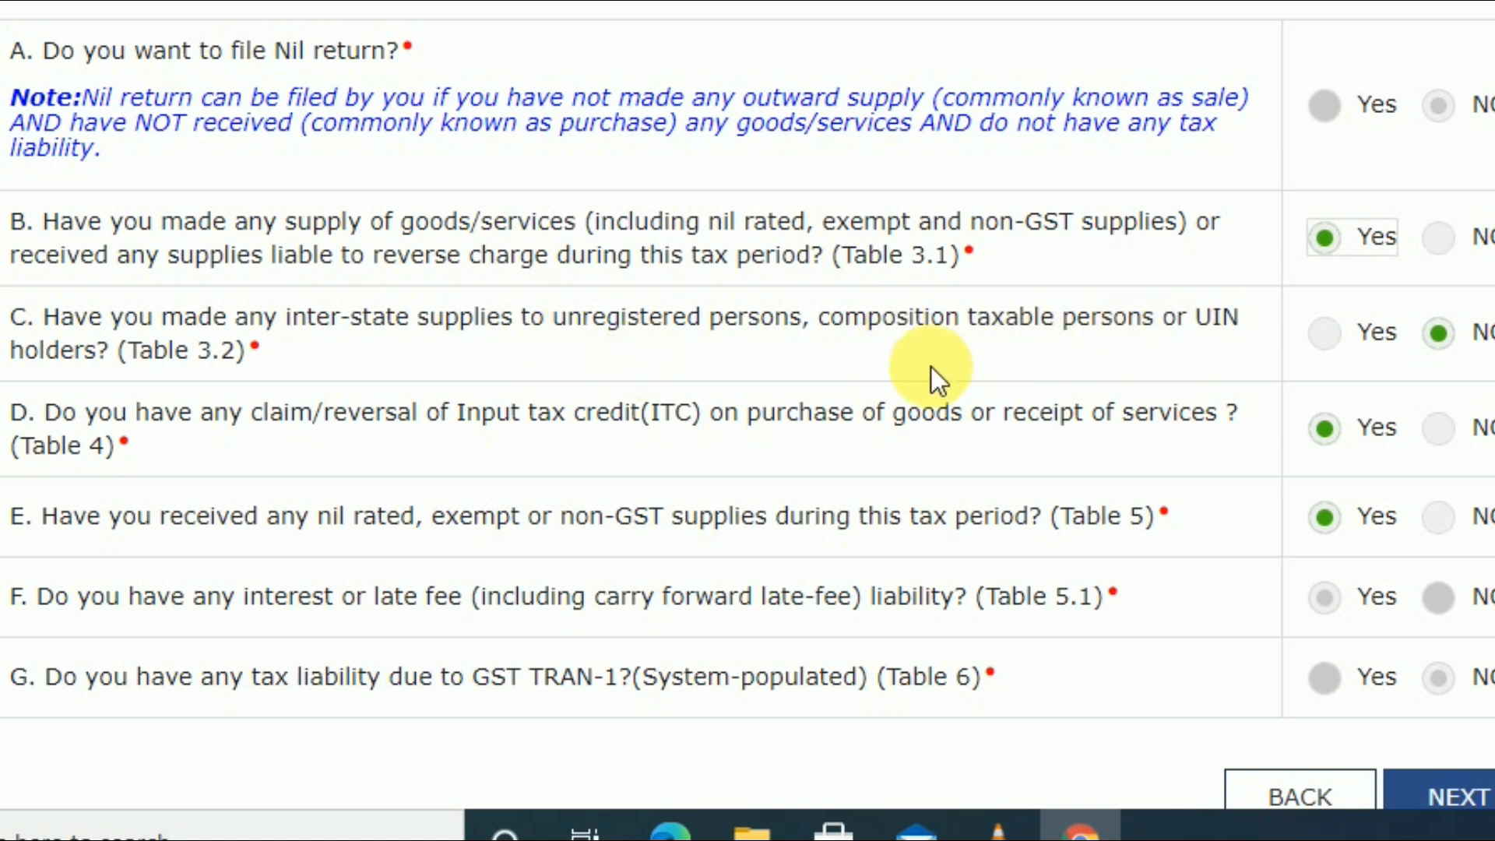
pyautogui.click(1330, 334)
pyautogui.click(1442, 335)
pyautogui.click(1341, 346)
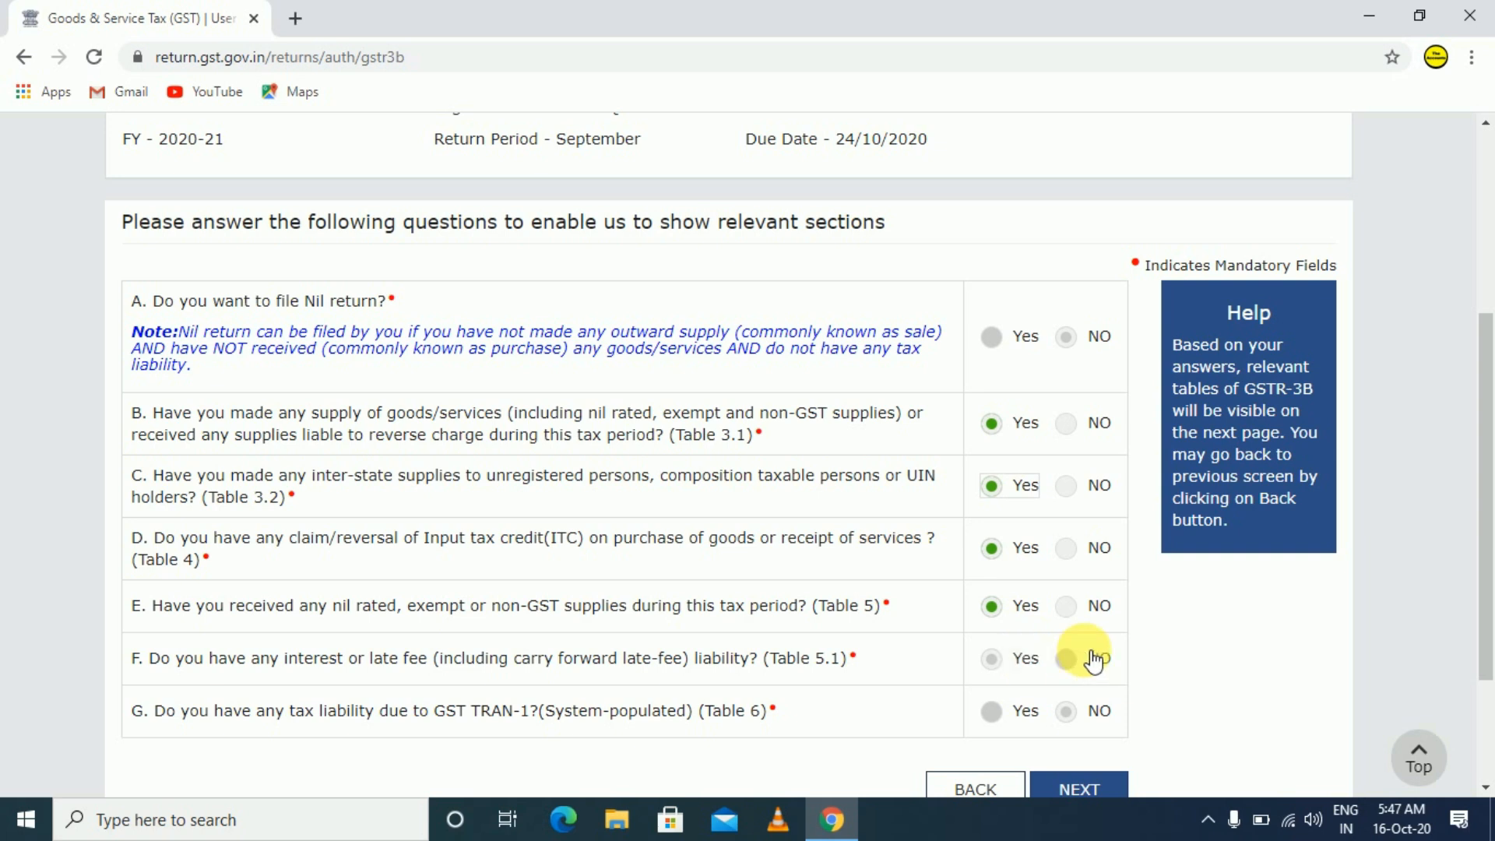
pyautogui.scroll(-3, 1091, 658)
pyautogui.click(1066, 598)
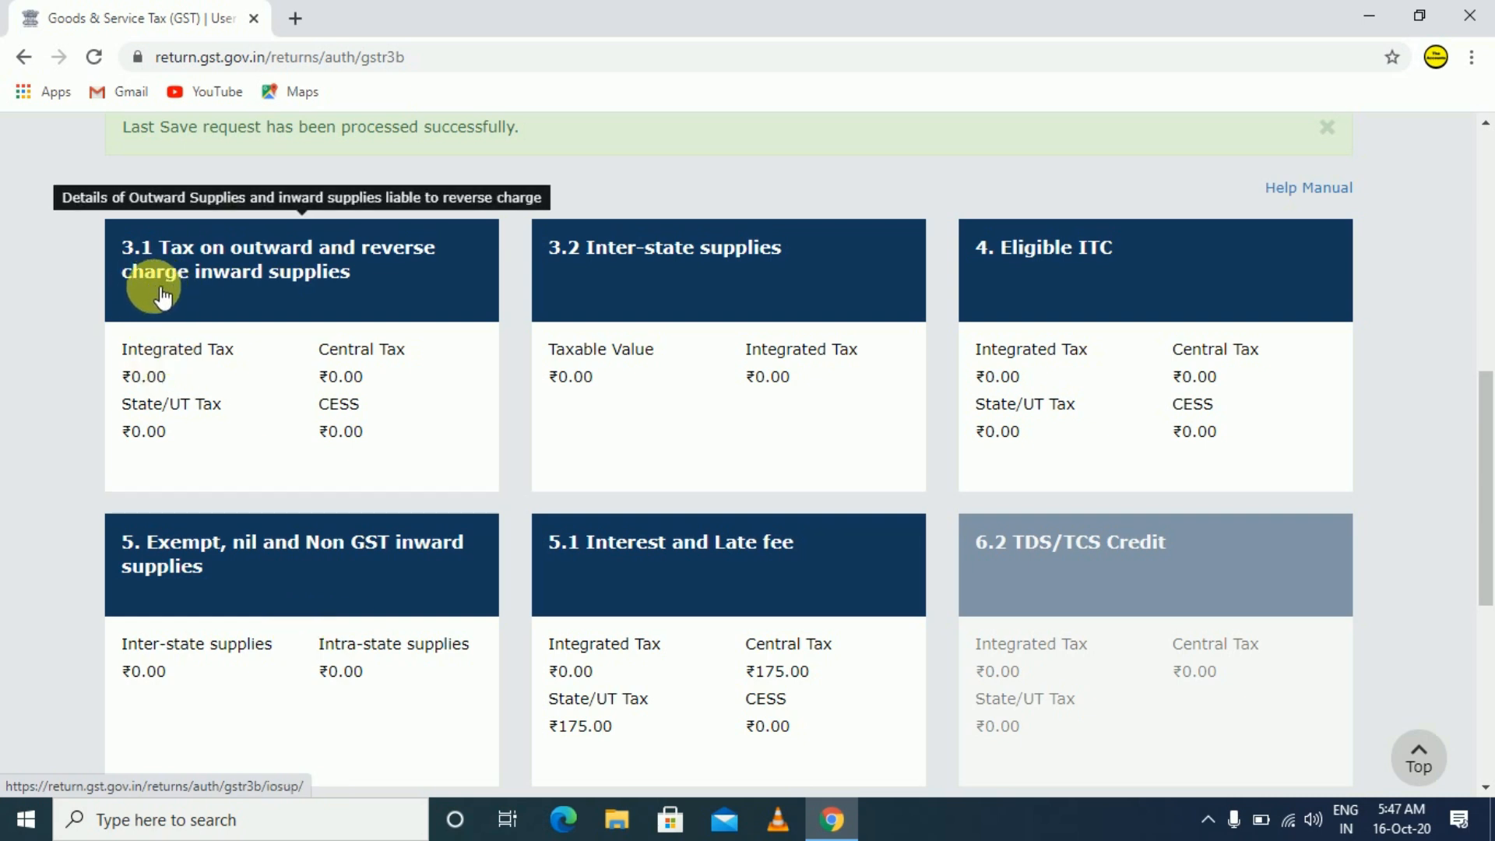
# - Open table 3.1 for outward and reverse charge inward supplies and acknowledge the IGST refund guidelines
pyautogui.click(263, 374)
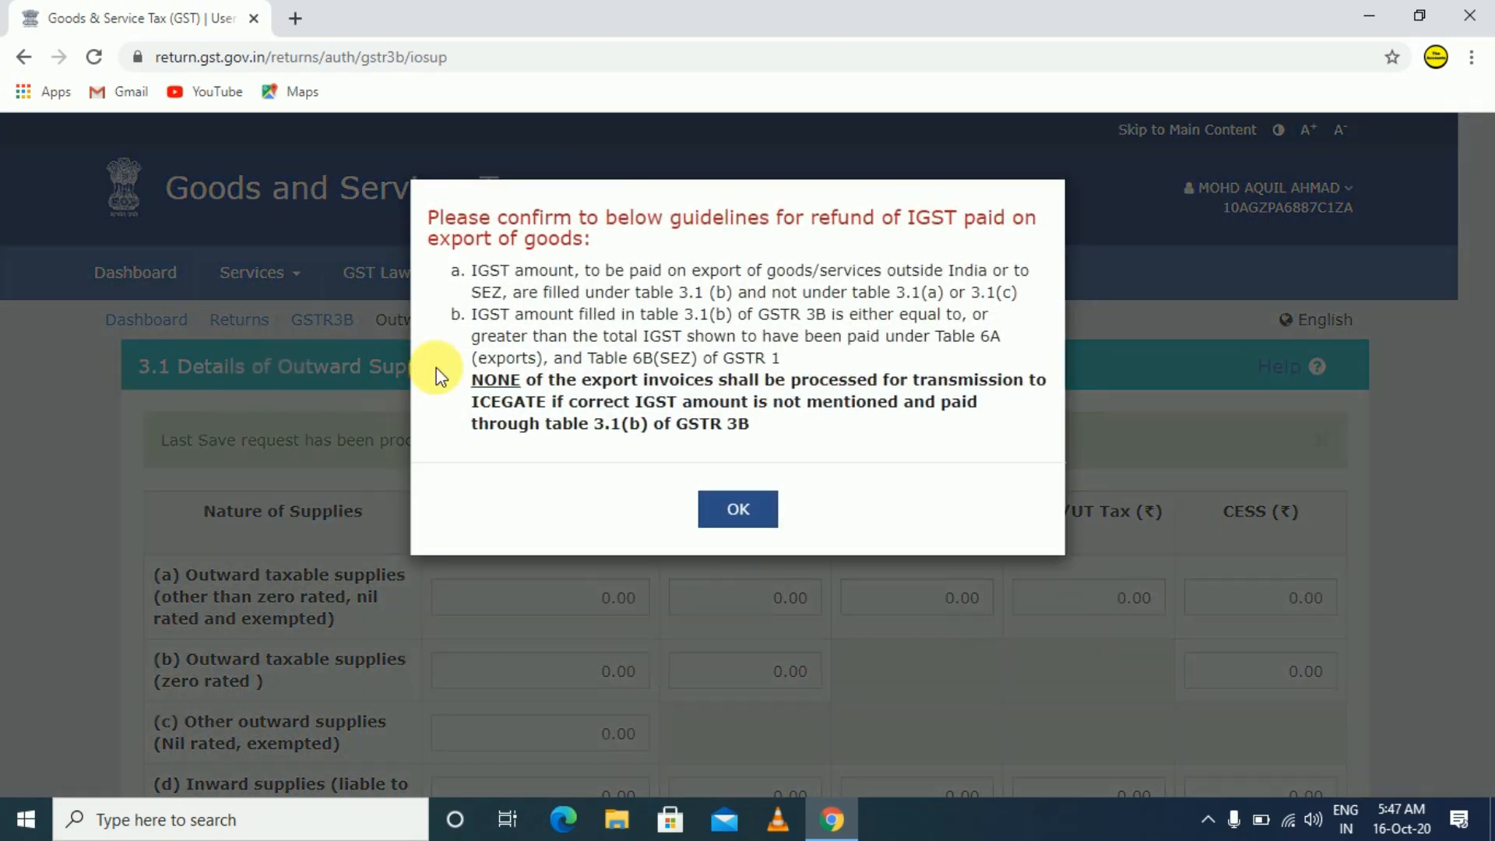
pyautogui.click(735, 507)
pyautogui.scroll(-2, 586, 463)
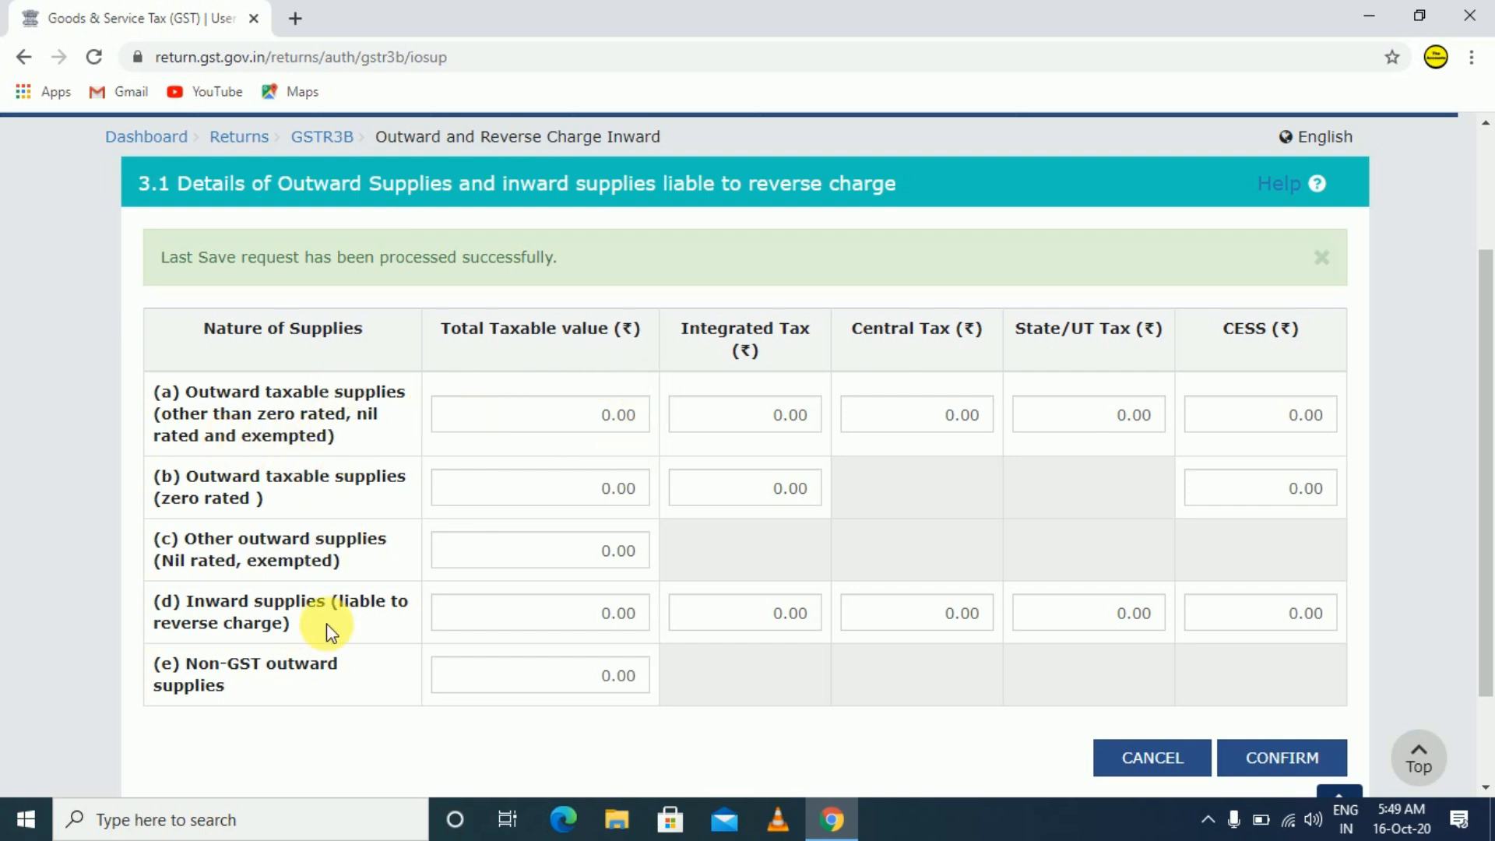
pyautogui.click(592, 415)
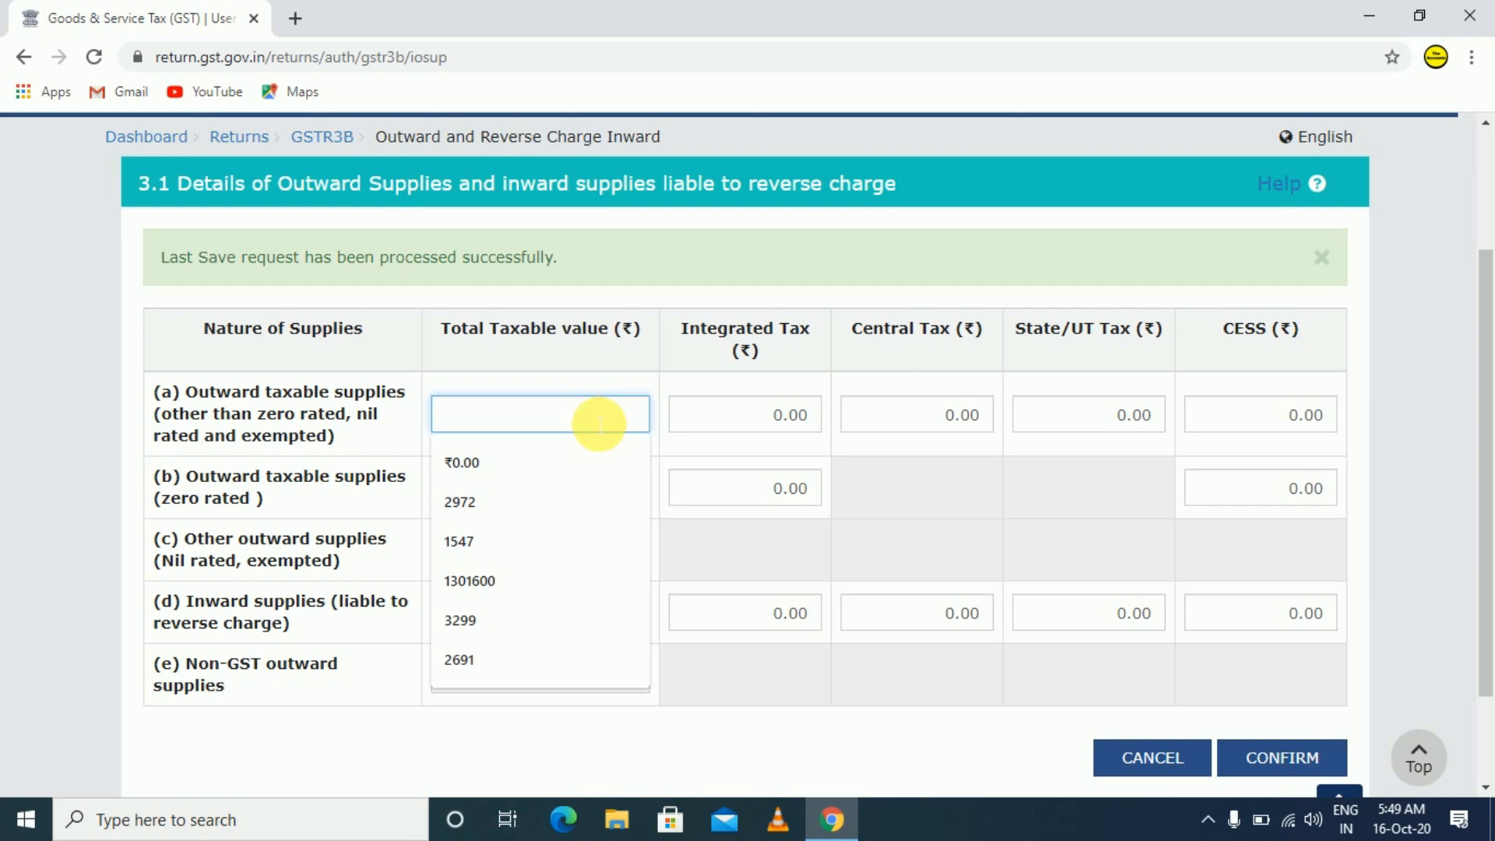
pyautogui.press('Escape')
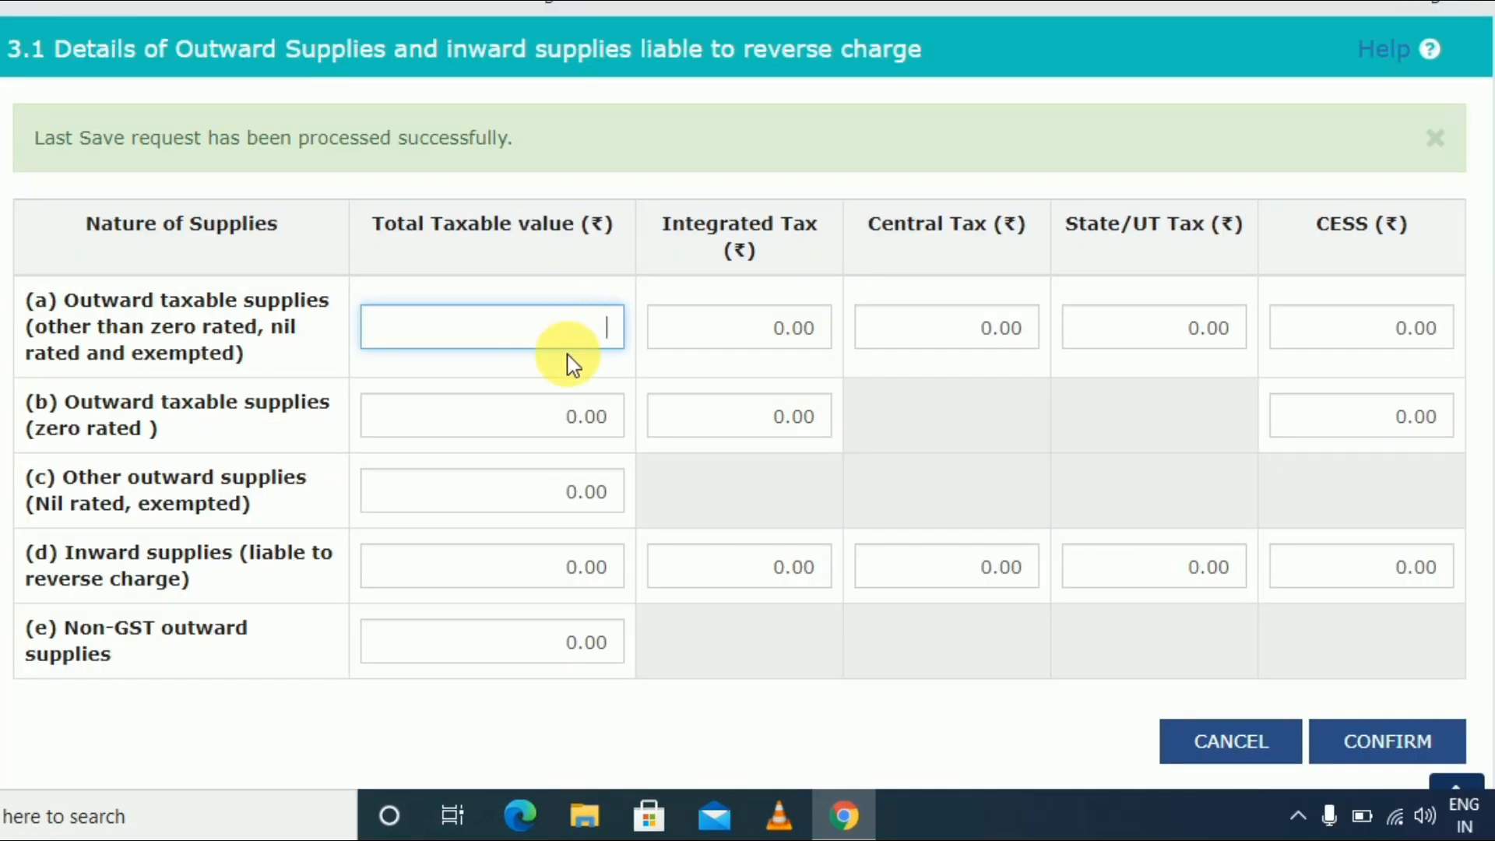
pyautogui.click(754, 330)
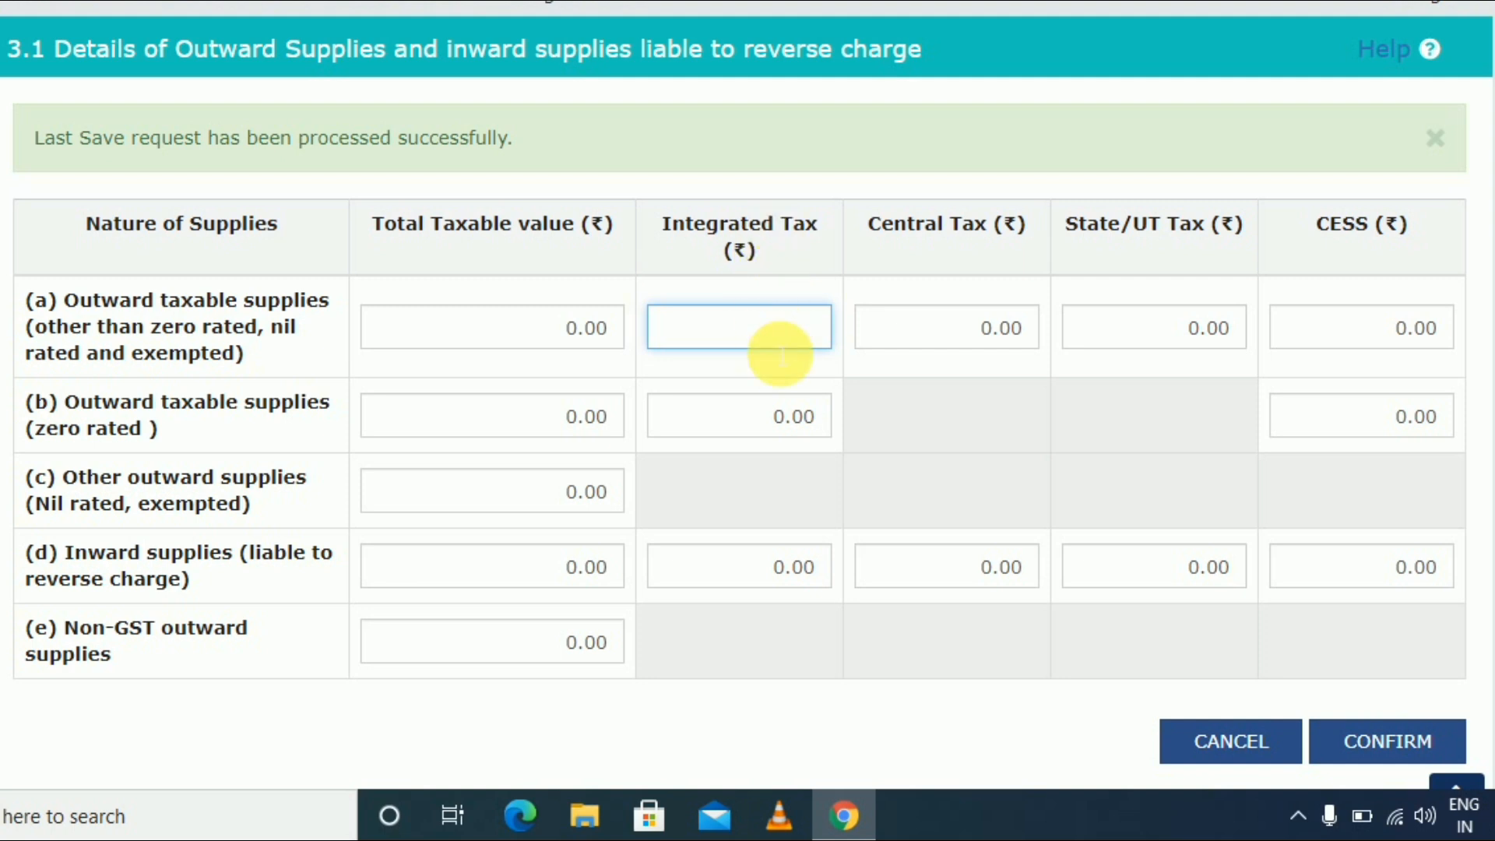
pyautogui.click(1003, 330)
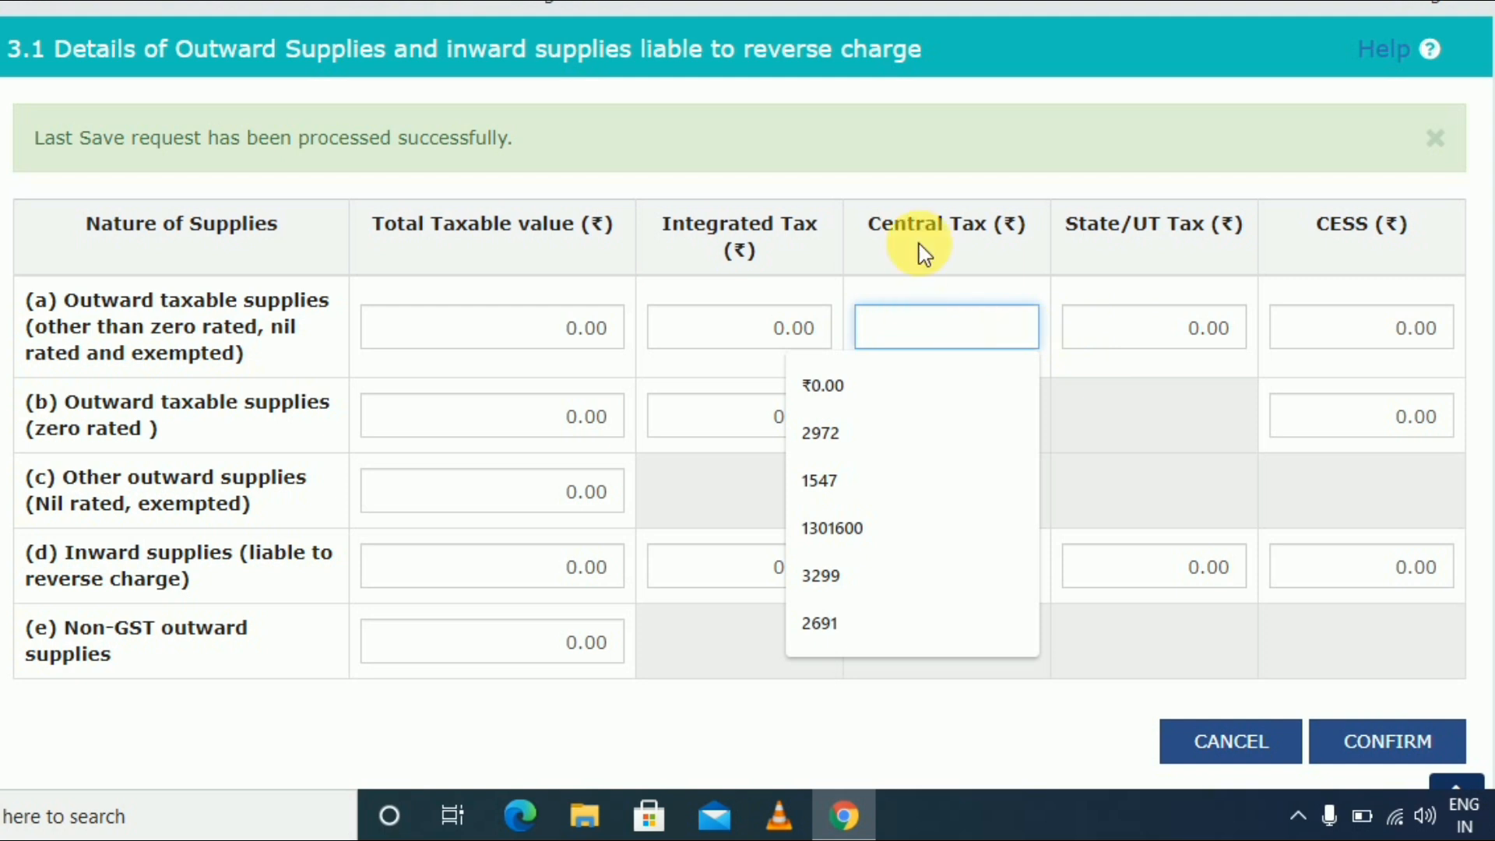
pyautogui.click(1133, 327)
pyautogui.click(959, 338)
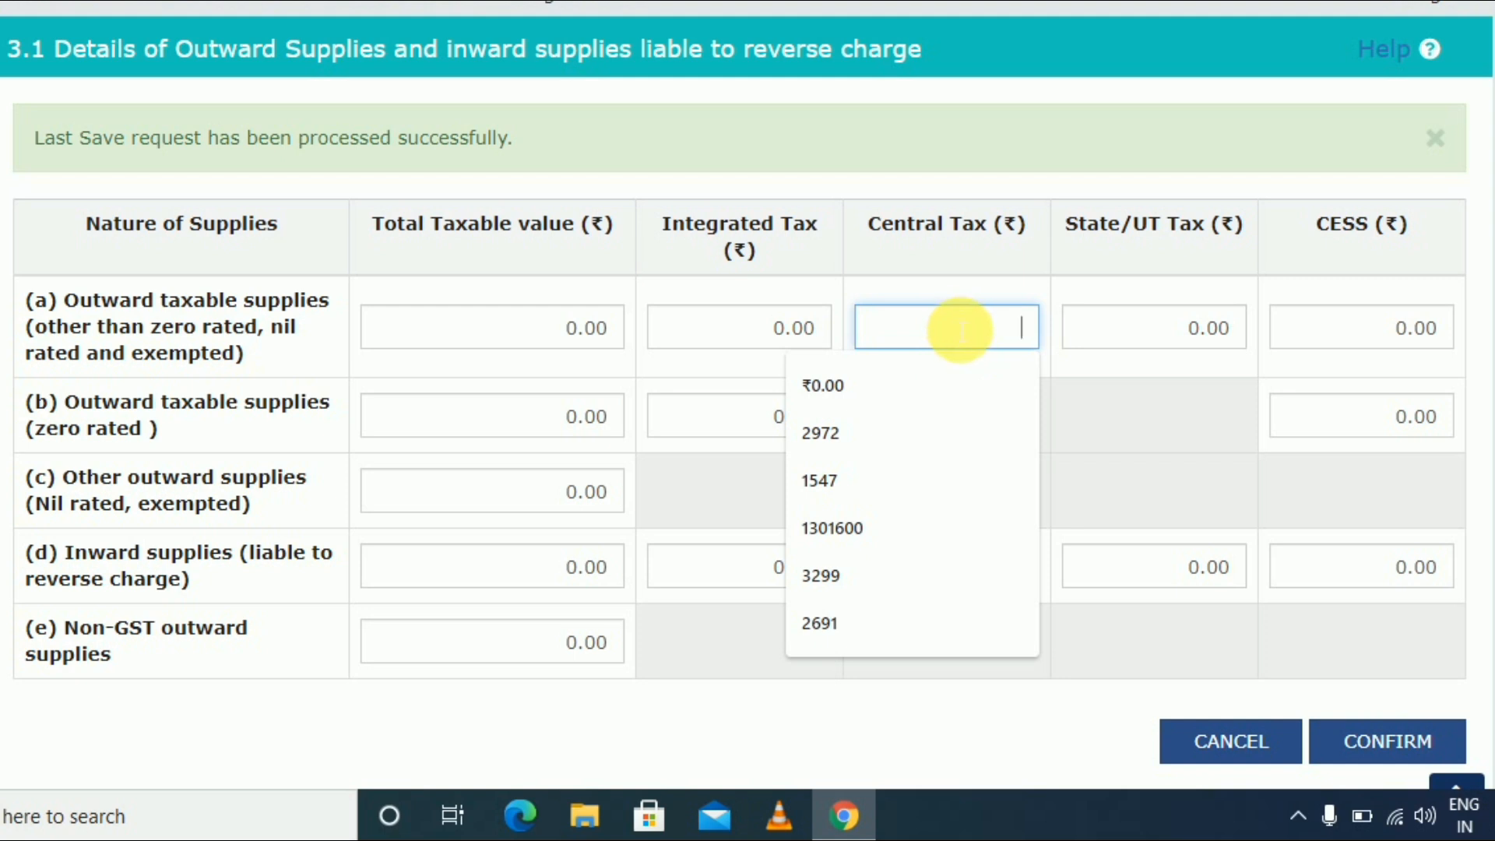
pyautogui.click(1126, 334)
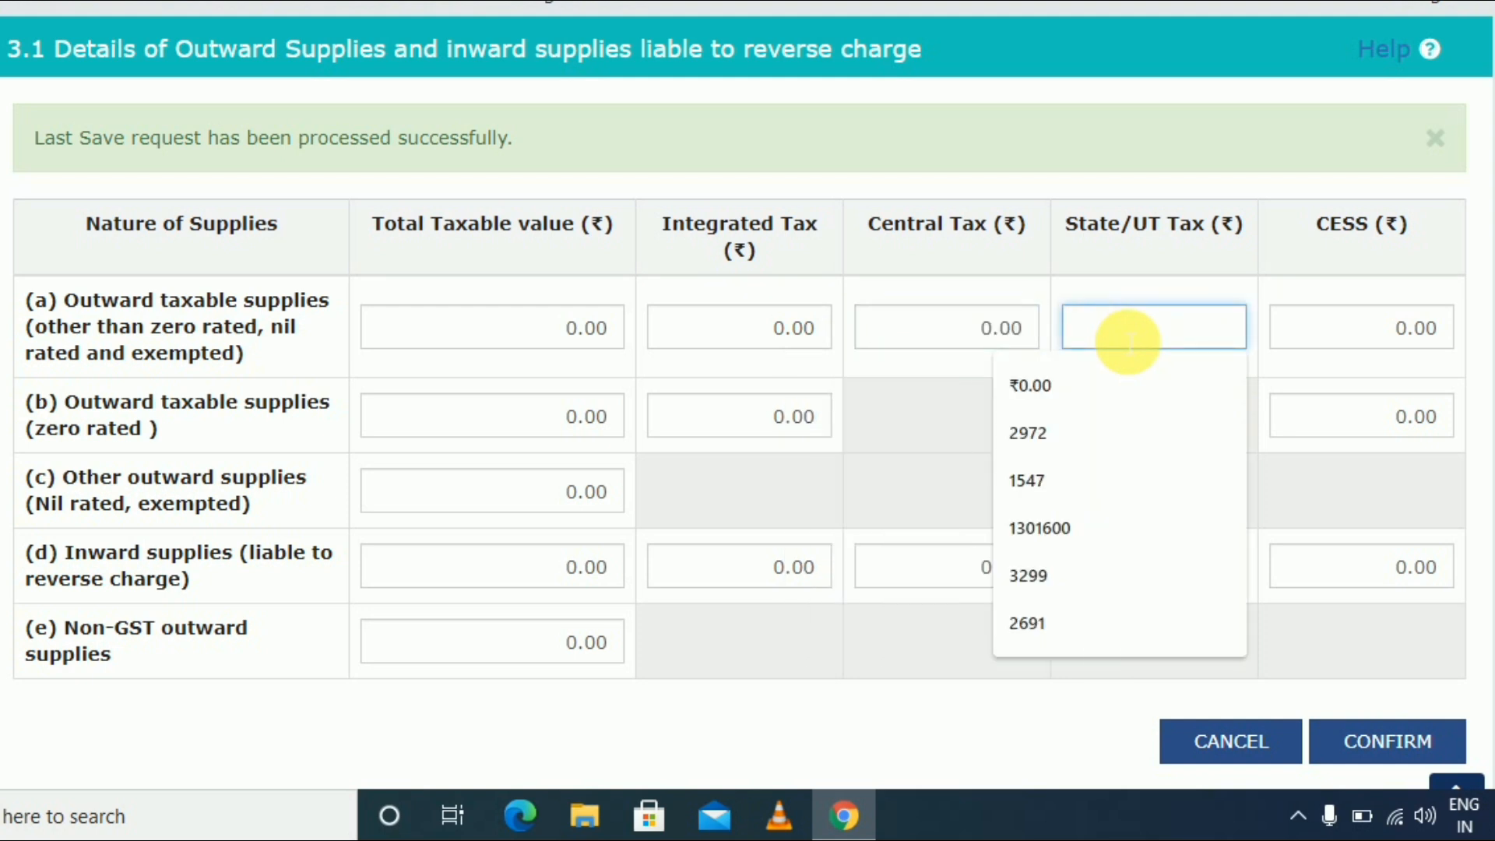
# - Fill row (a), outward taxable supplies, with a total taxable value of 2000, integrated tax 50 and central tax 25
pyautogui.click(584, 328)
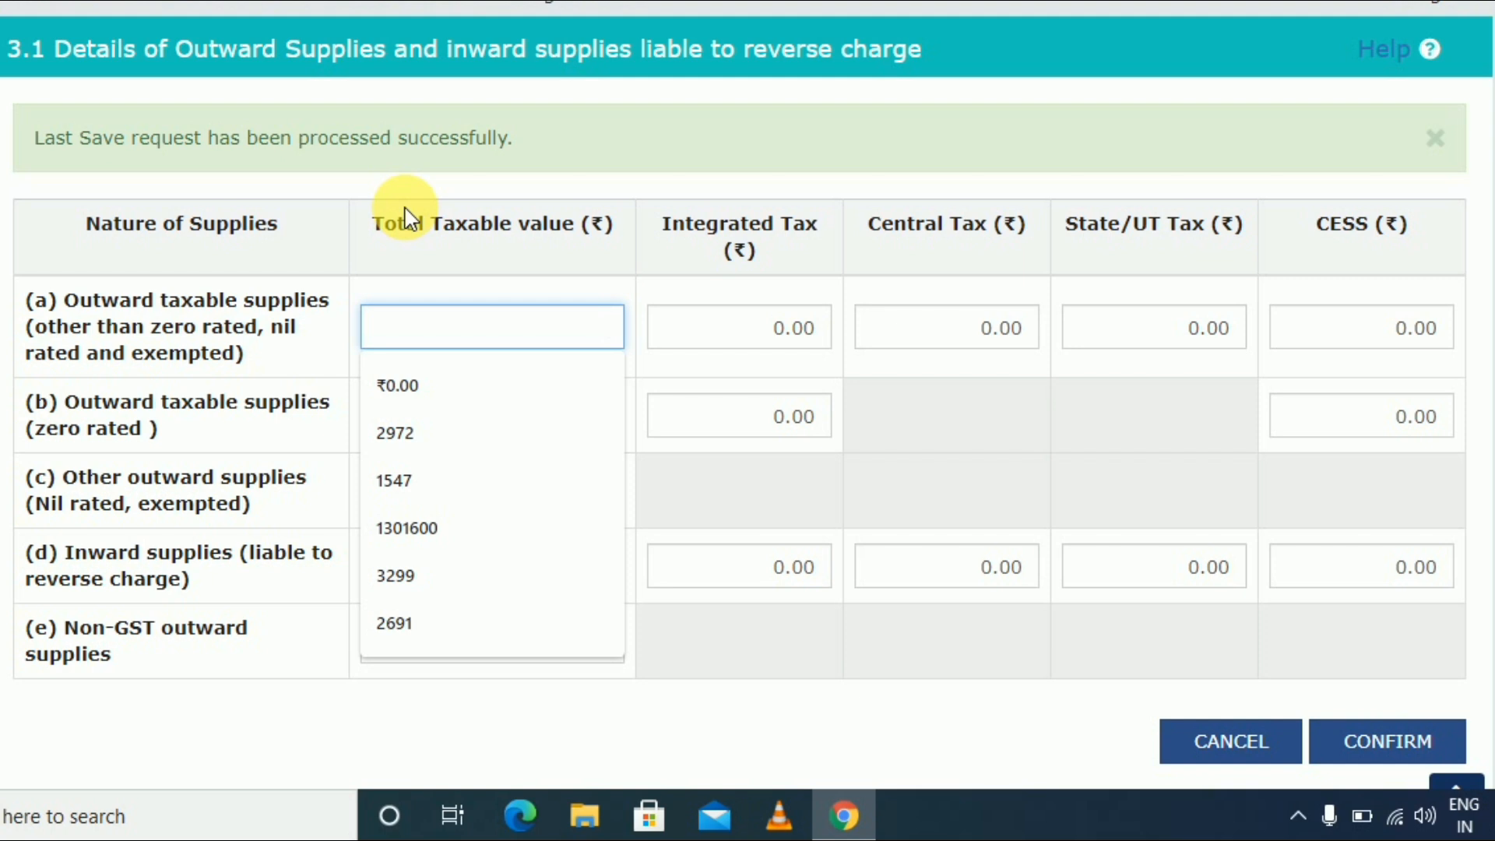
pyautogui.write('2000')
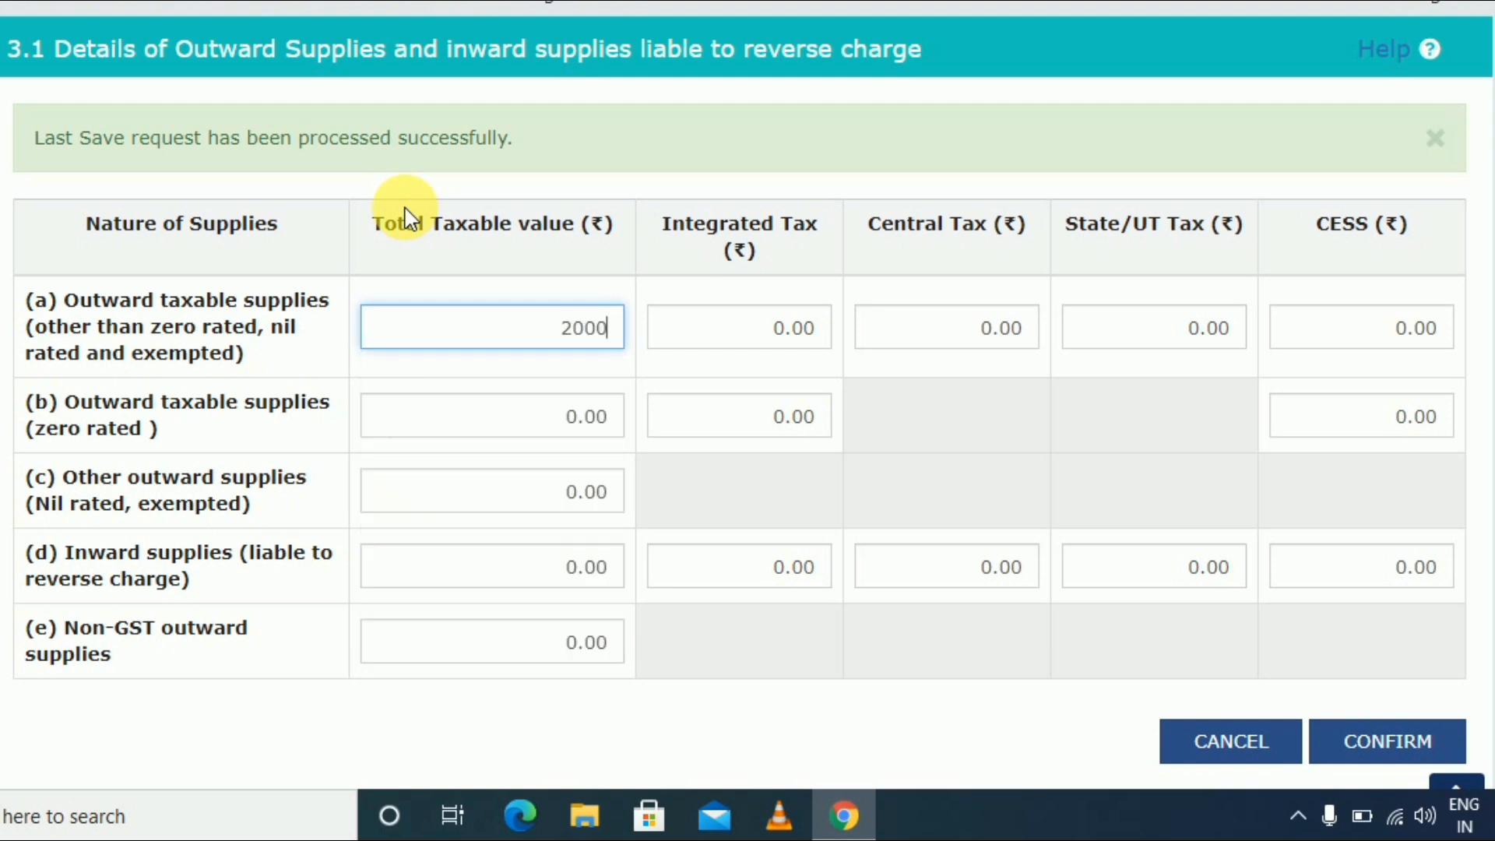
pyautogui.press('Tab')
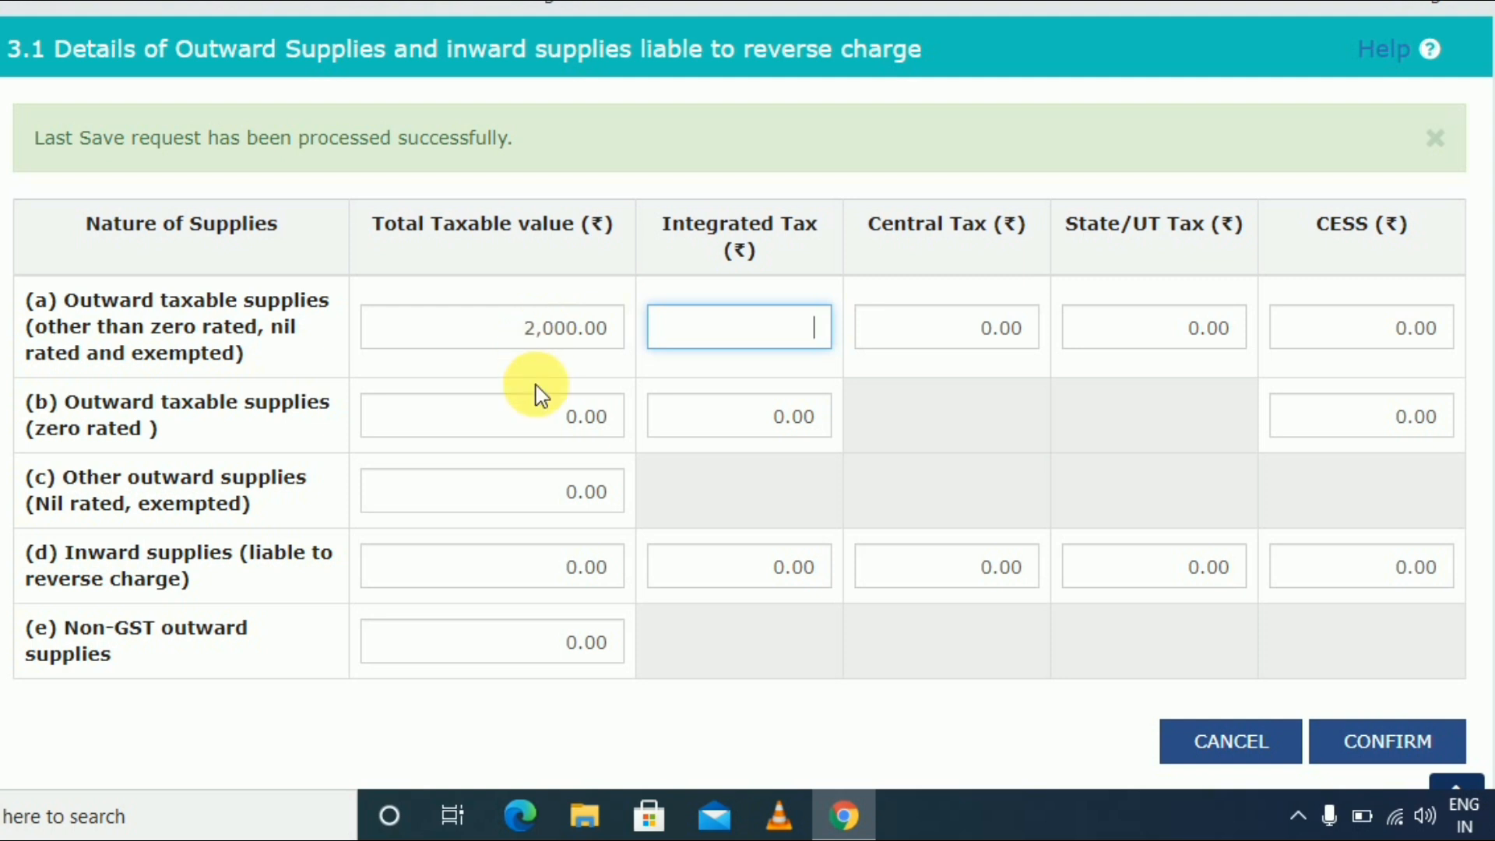
pyautogui.click(536, 341)
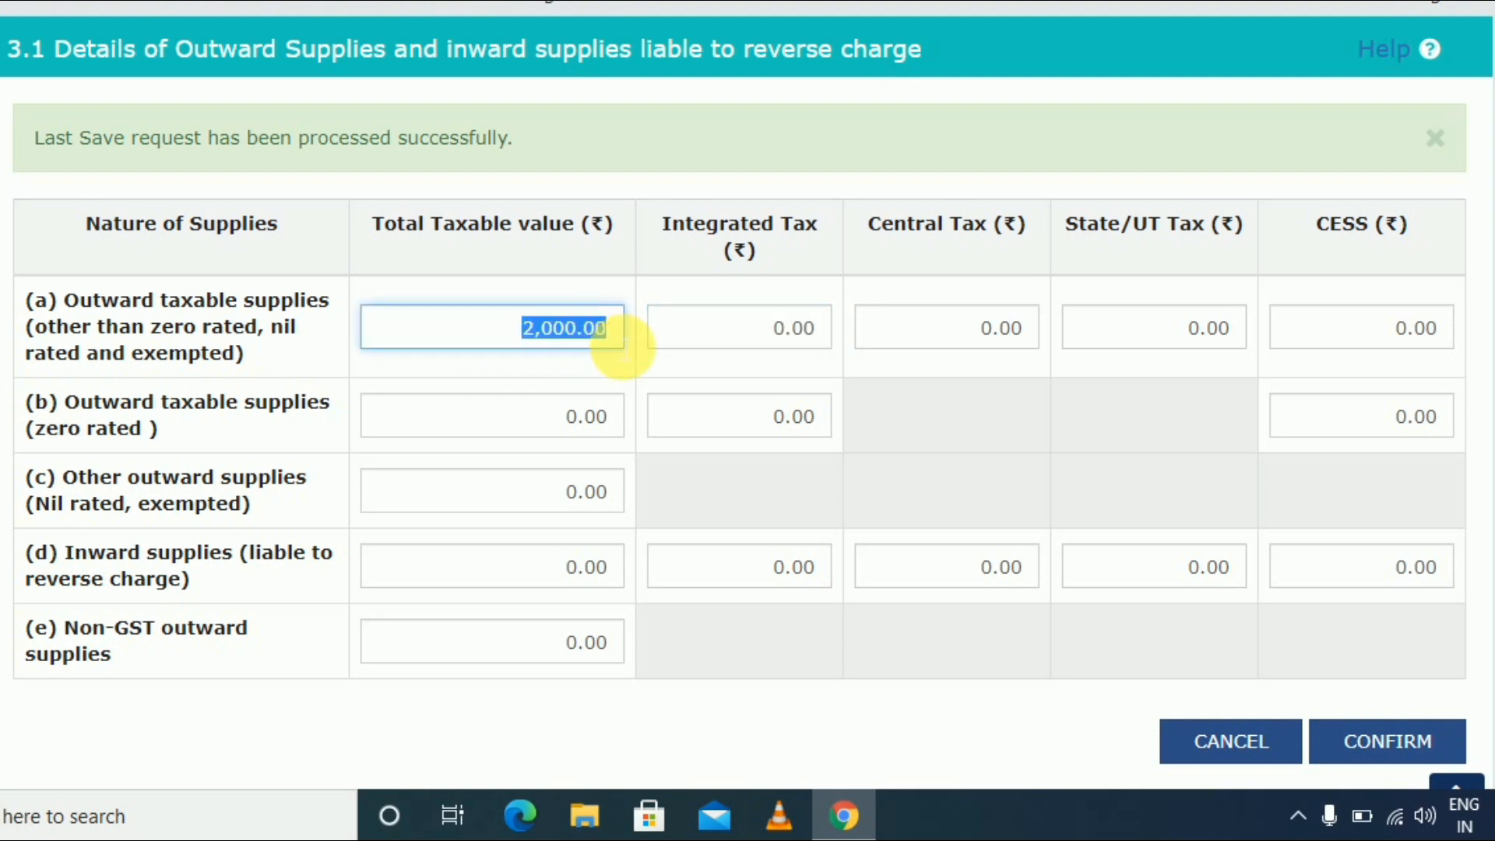
pyautogui.click(746, 342)
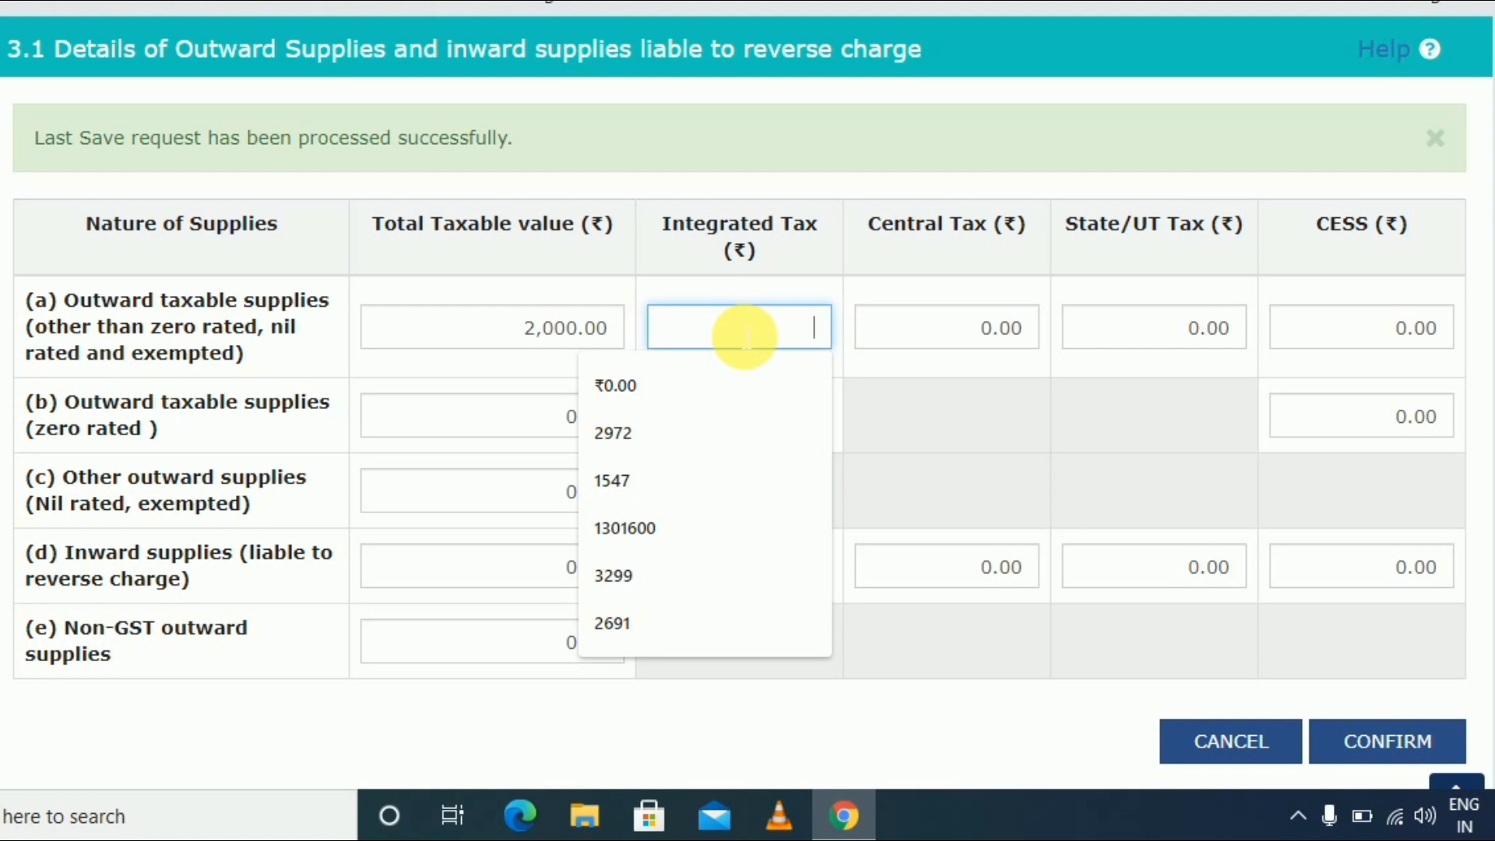
pyautogui.write('50')
pyautogui.press('Tab')
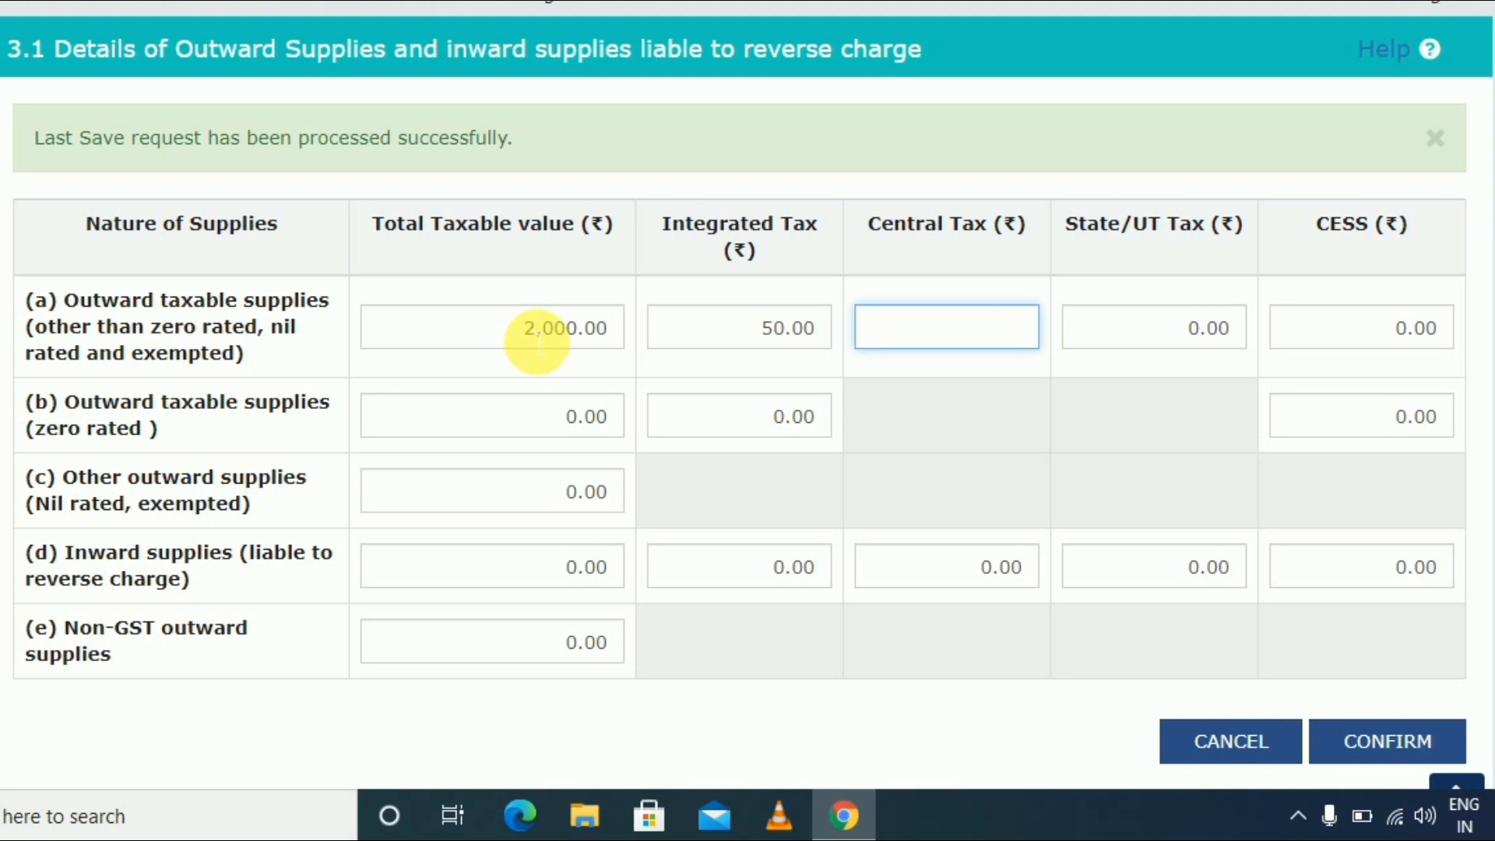
pyautogui.write('25')
pyautogui.press('Tab')
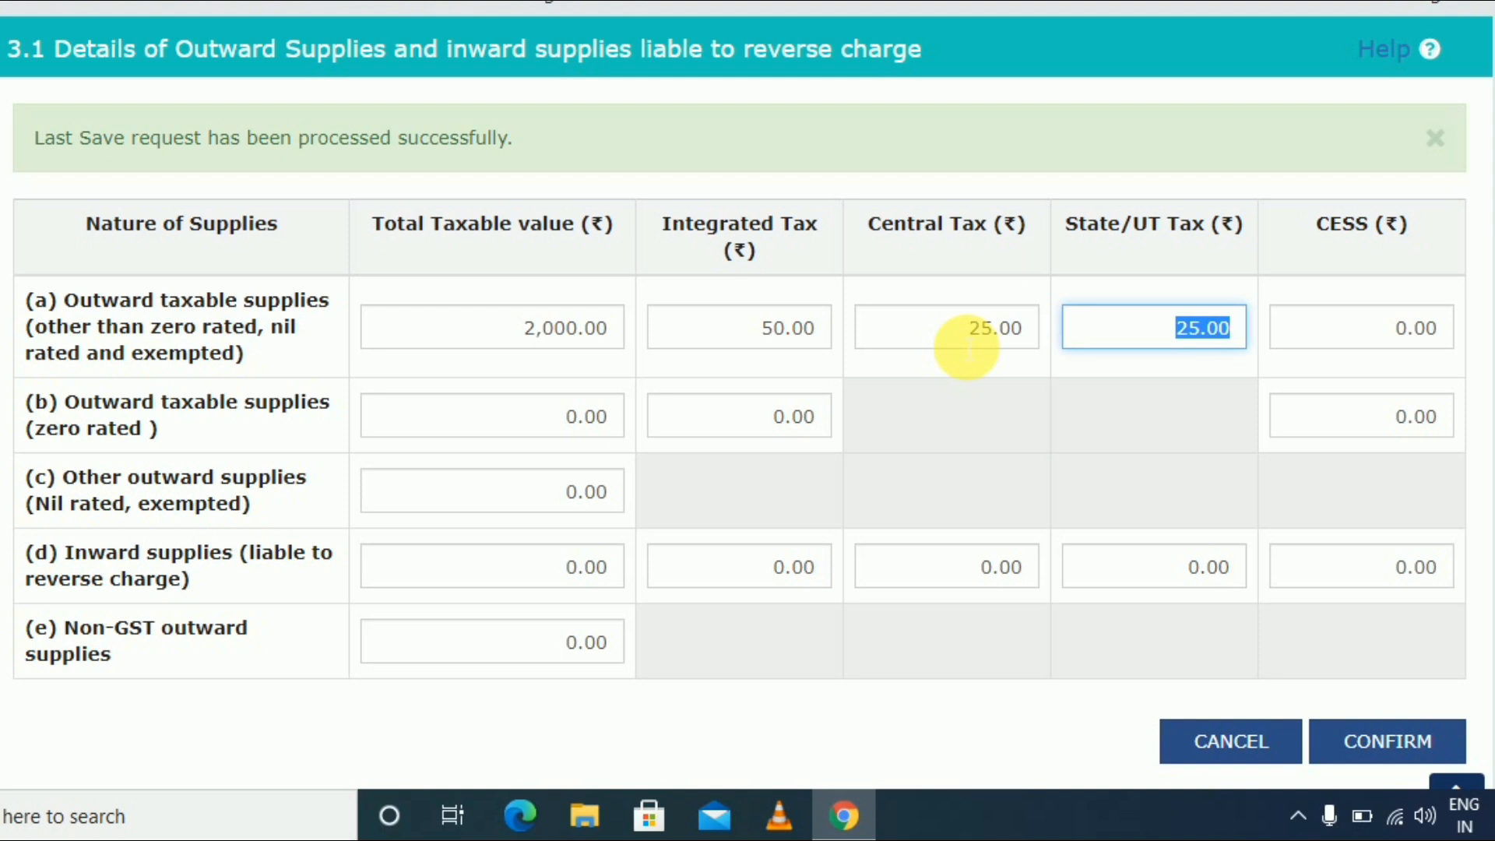
pyautogui.click(1437, 345)
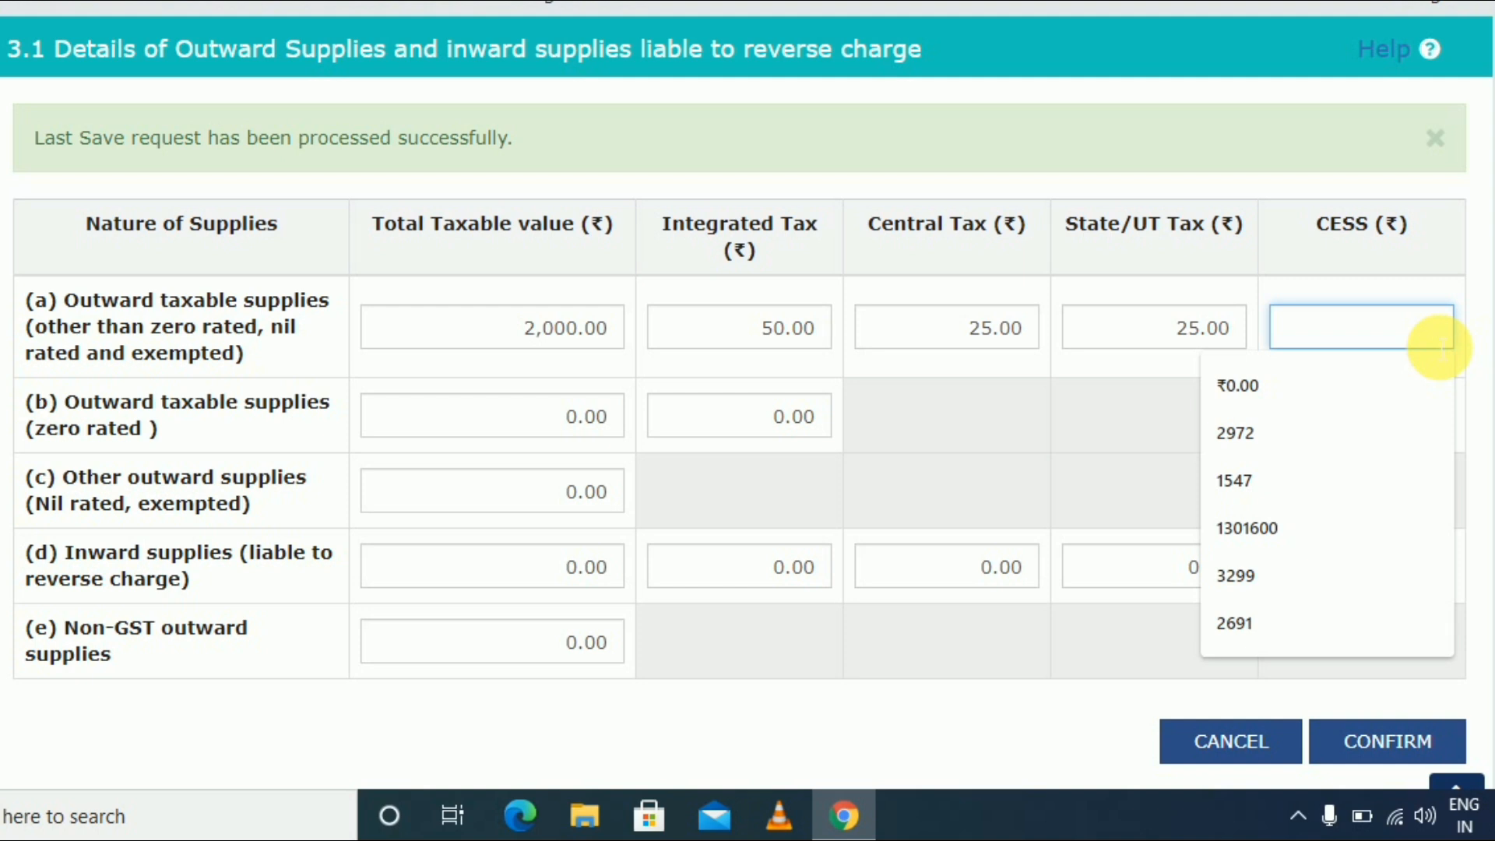
pyautogui.click(1489, 347)
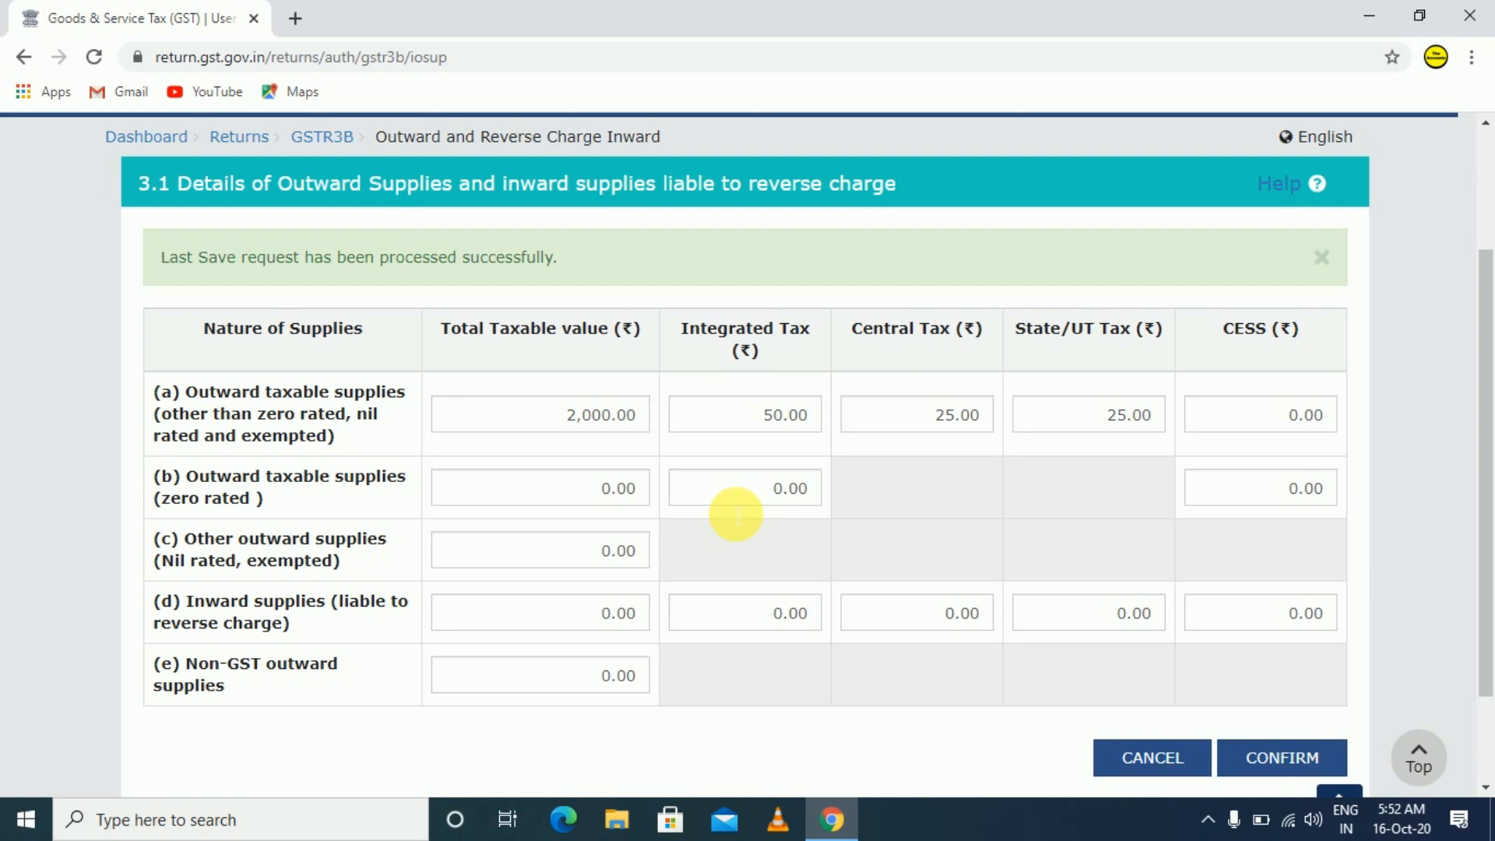
# - Set the total taxable value to 50000 for zero-rated outward supplies (b) and 25000 for nil-rated, exempted supplies (c)
pyautogui.click(617, 489)
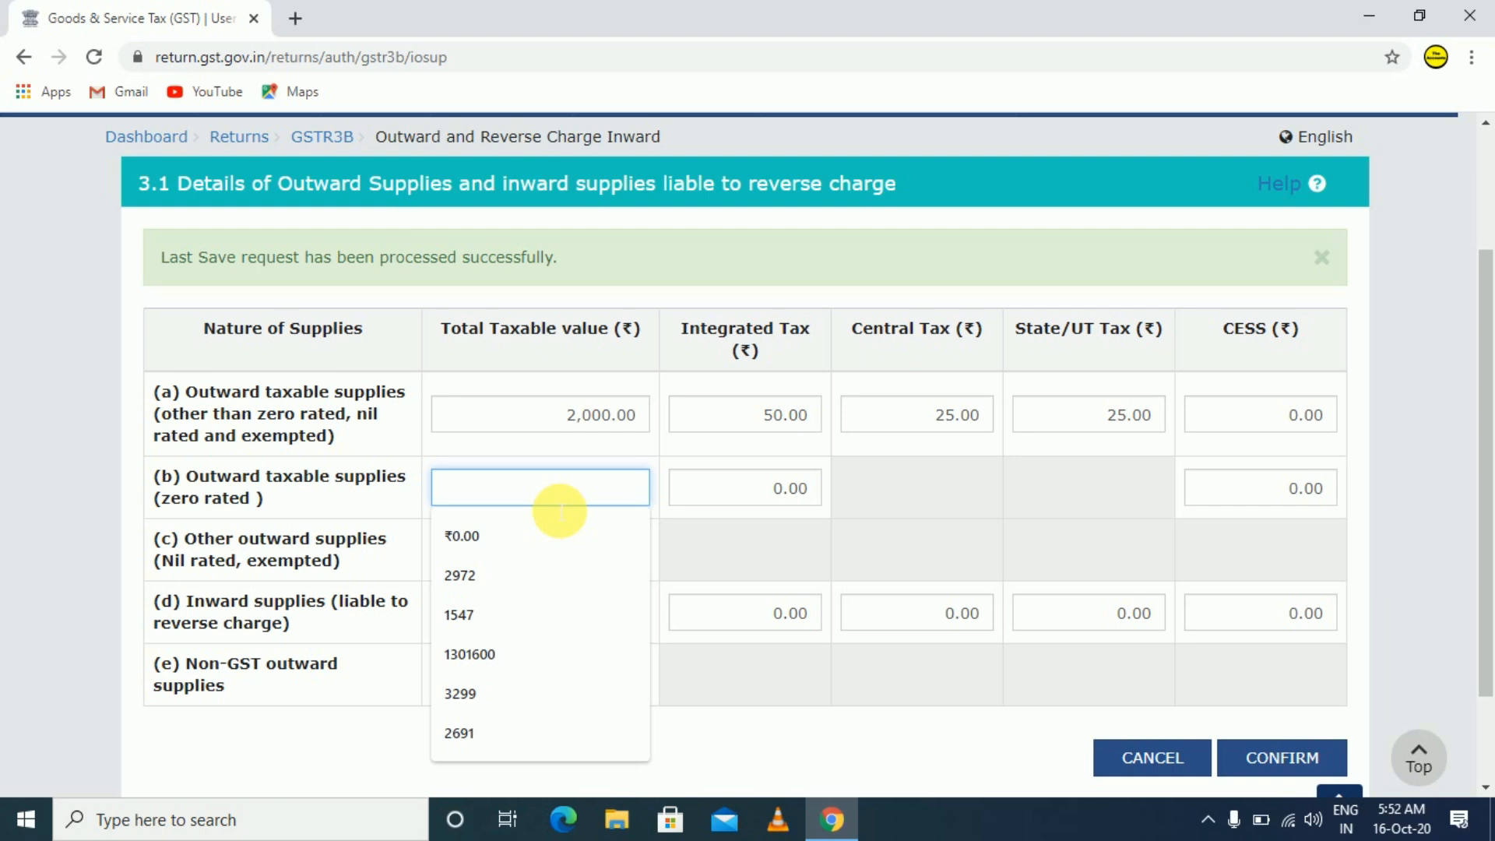
pyautogui.write('50000')
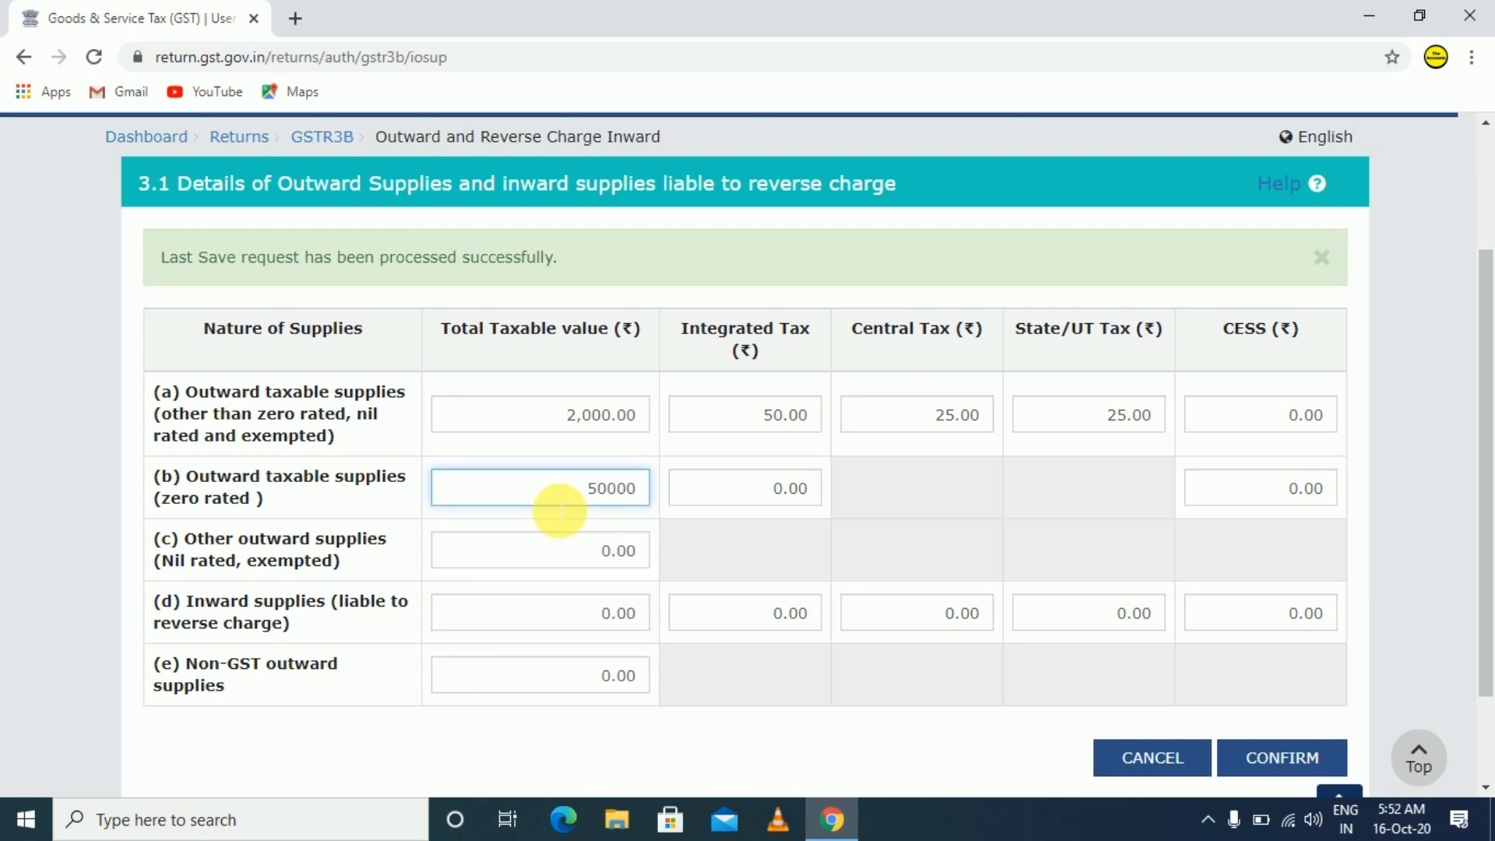
pyautogui.press('Tab')
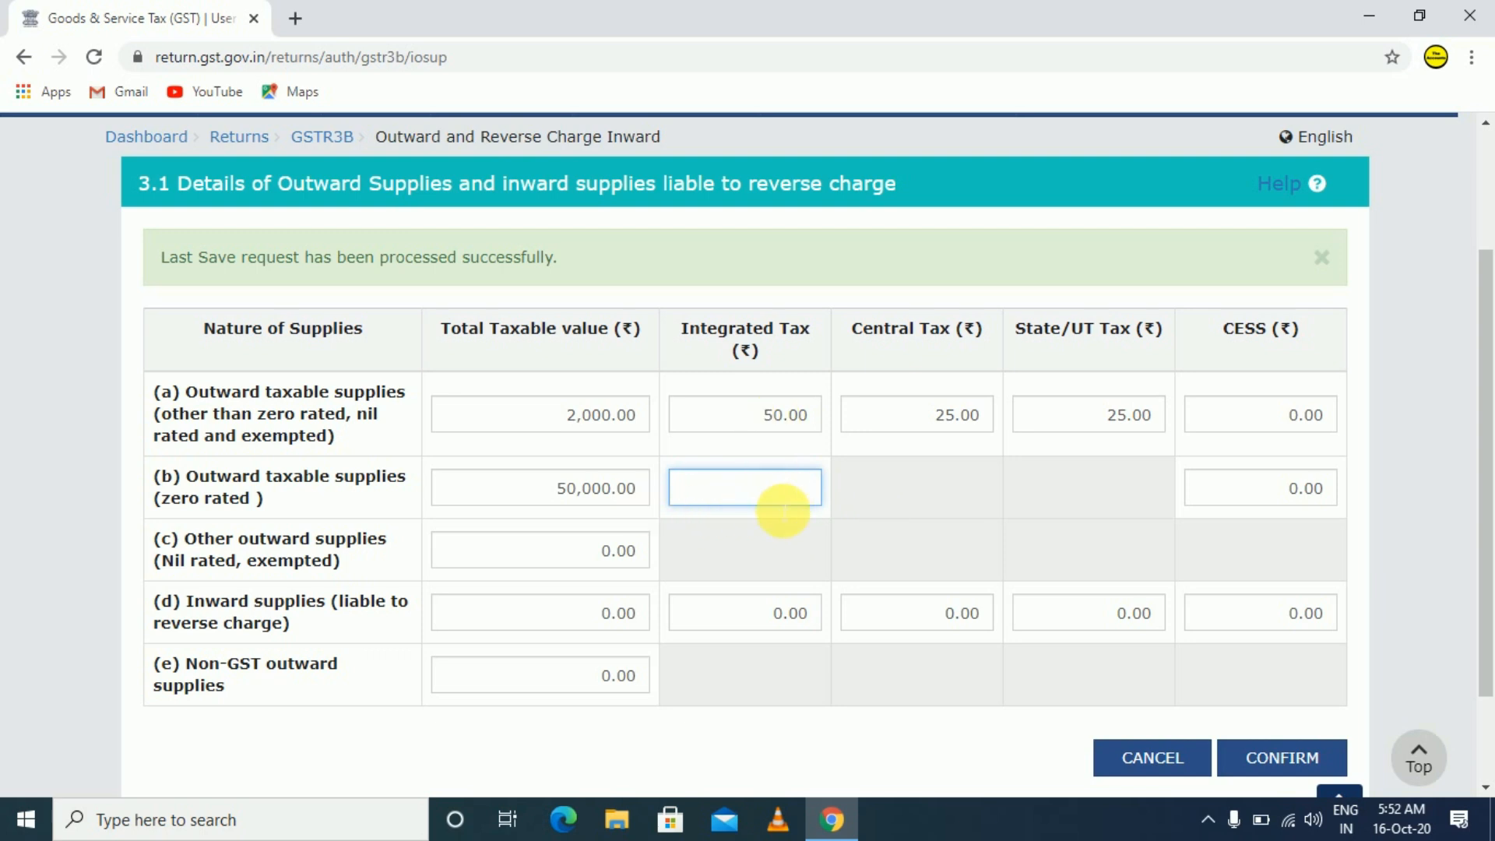
pyautogui.click(782, 504)
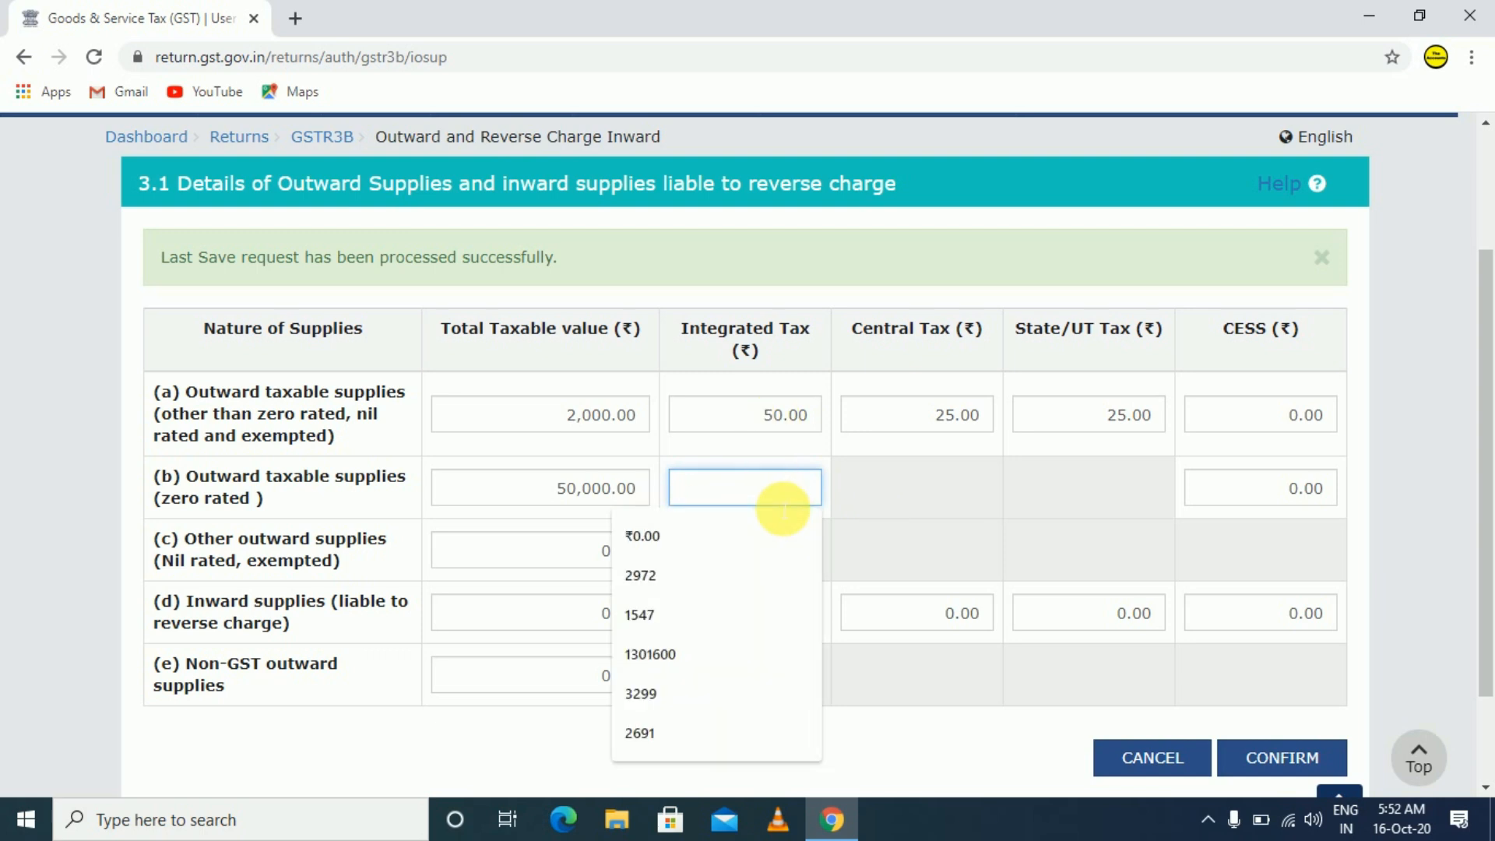
pyautogui.click(968, 517)
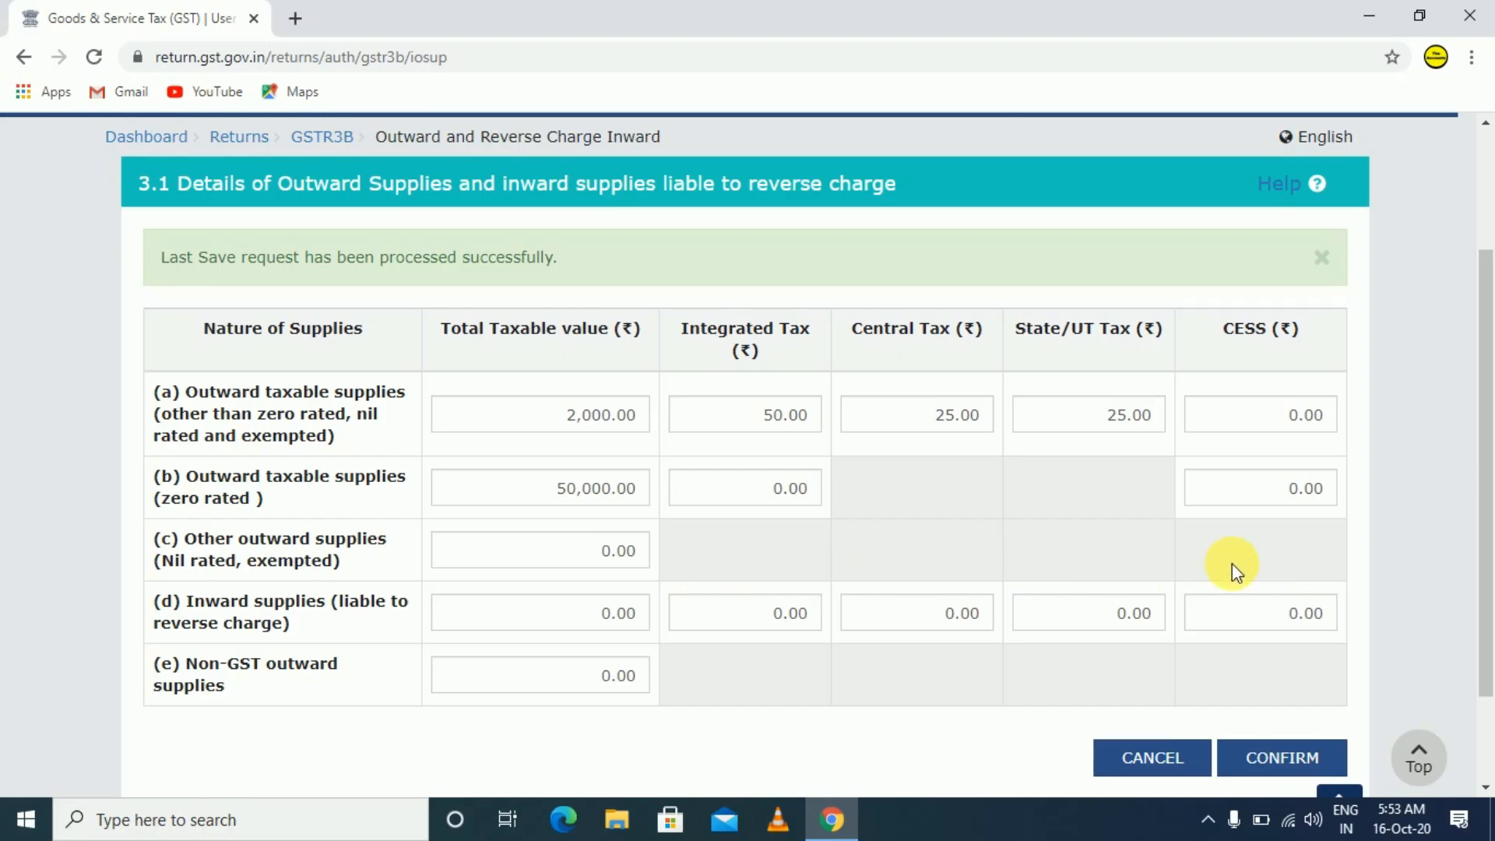
pyautogui.click(582, 561)
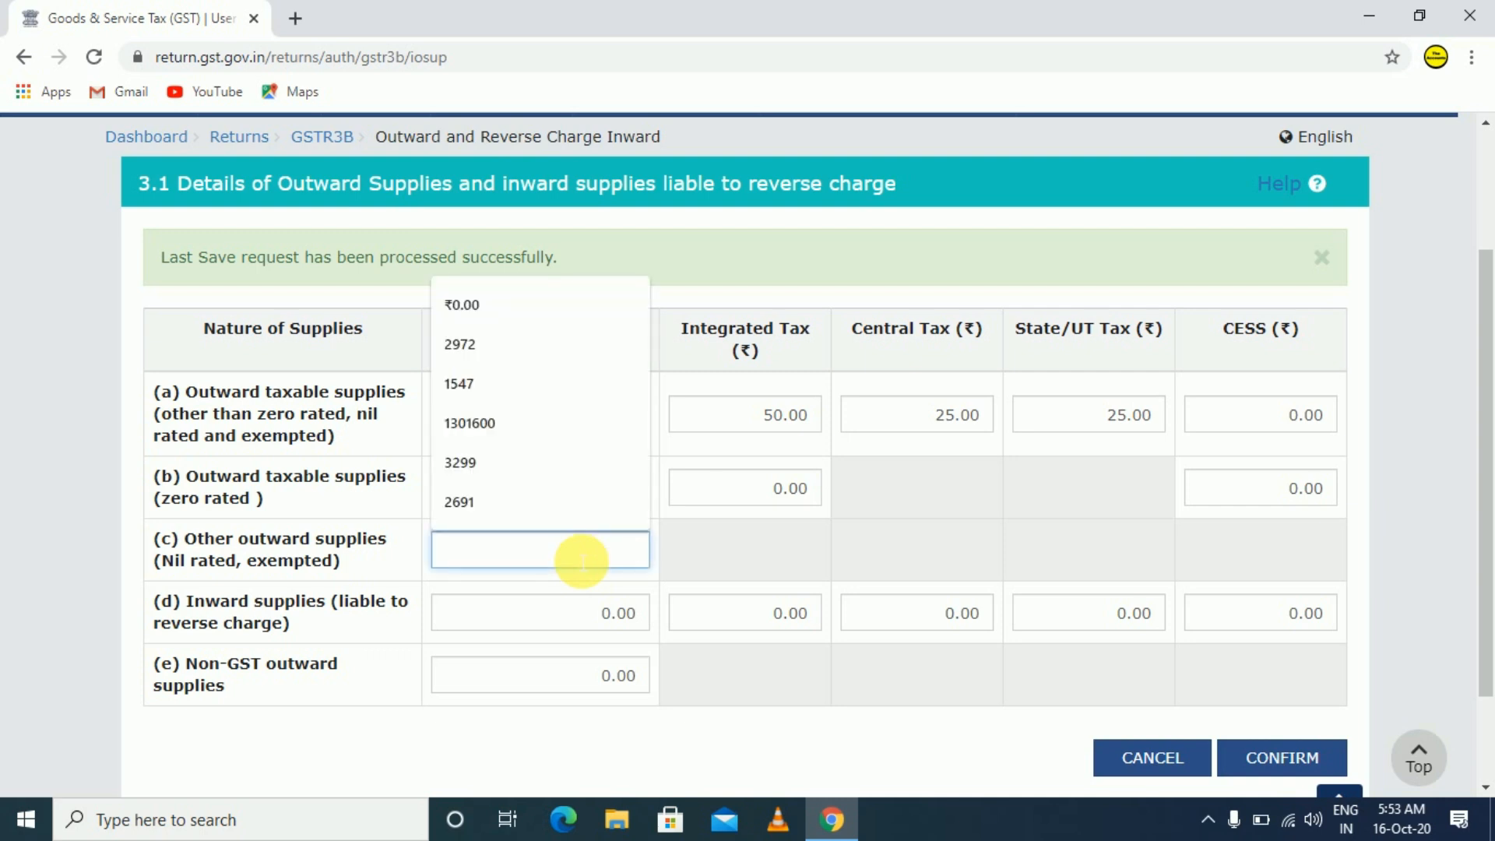
pyautogui.write('25000')
pyautogui.press('Tab')
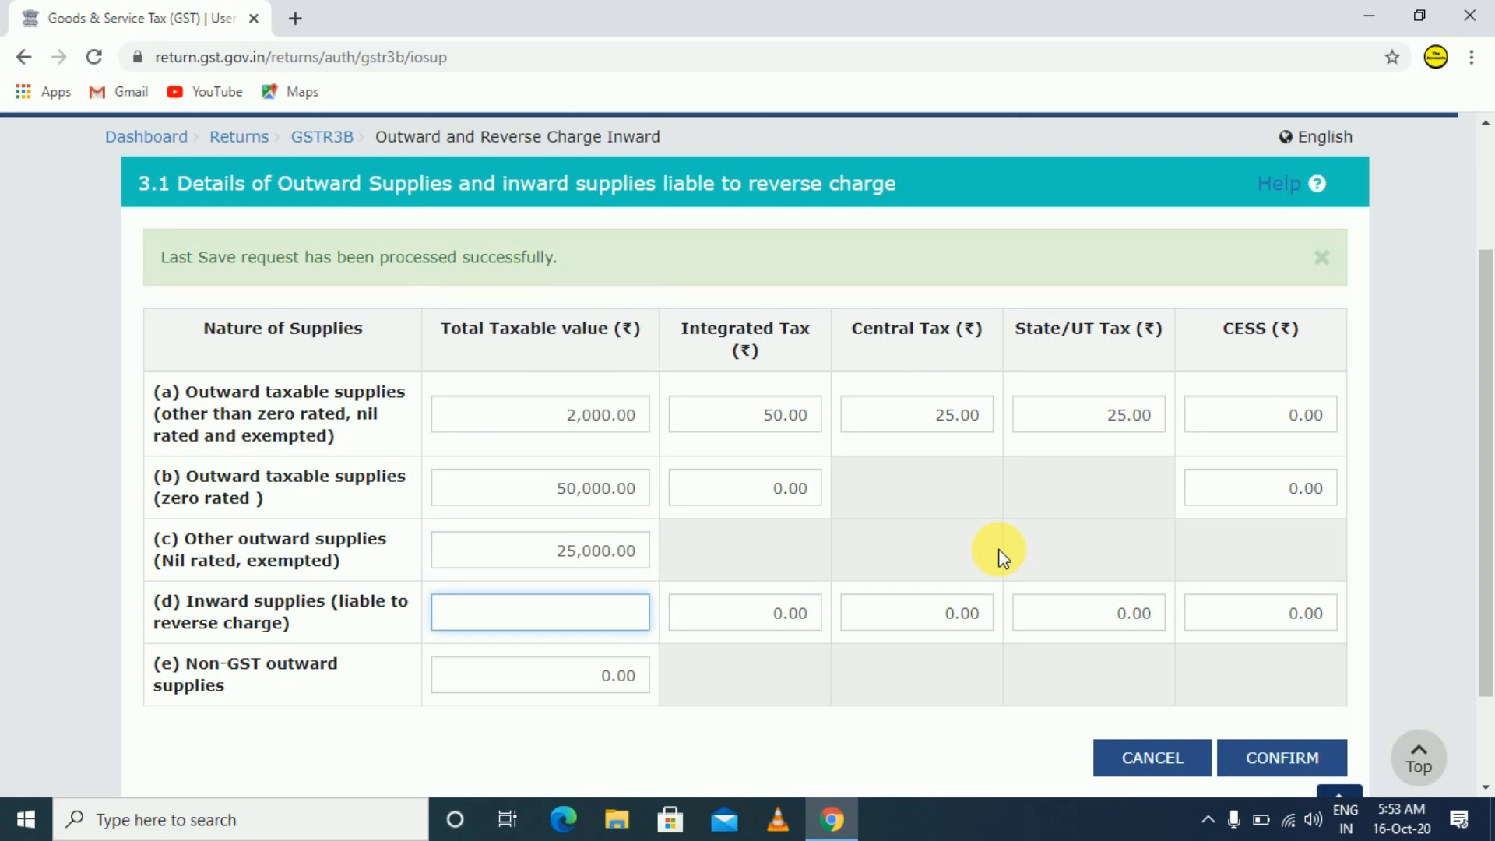
# - Fill row (d), inward supplies liable to reverse charge, with taxable value 10000 and central tax 250, and confirm table 3.1
pyautogui.scroll(-2, 857, 498)
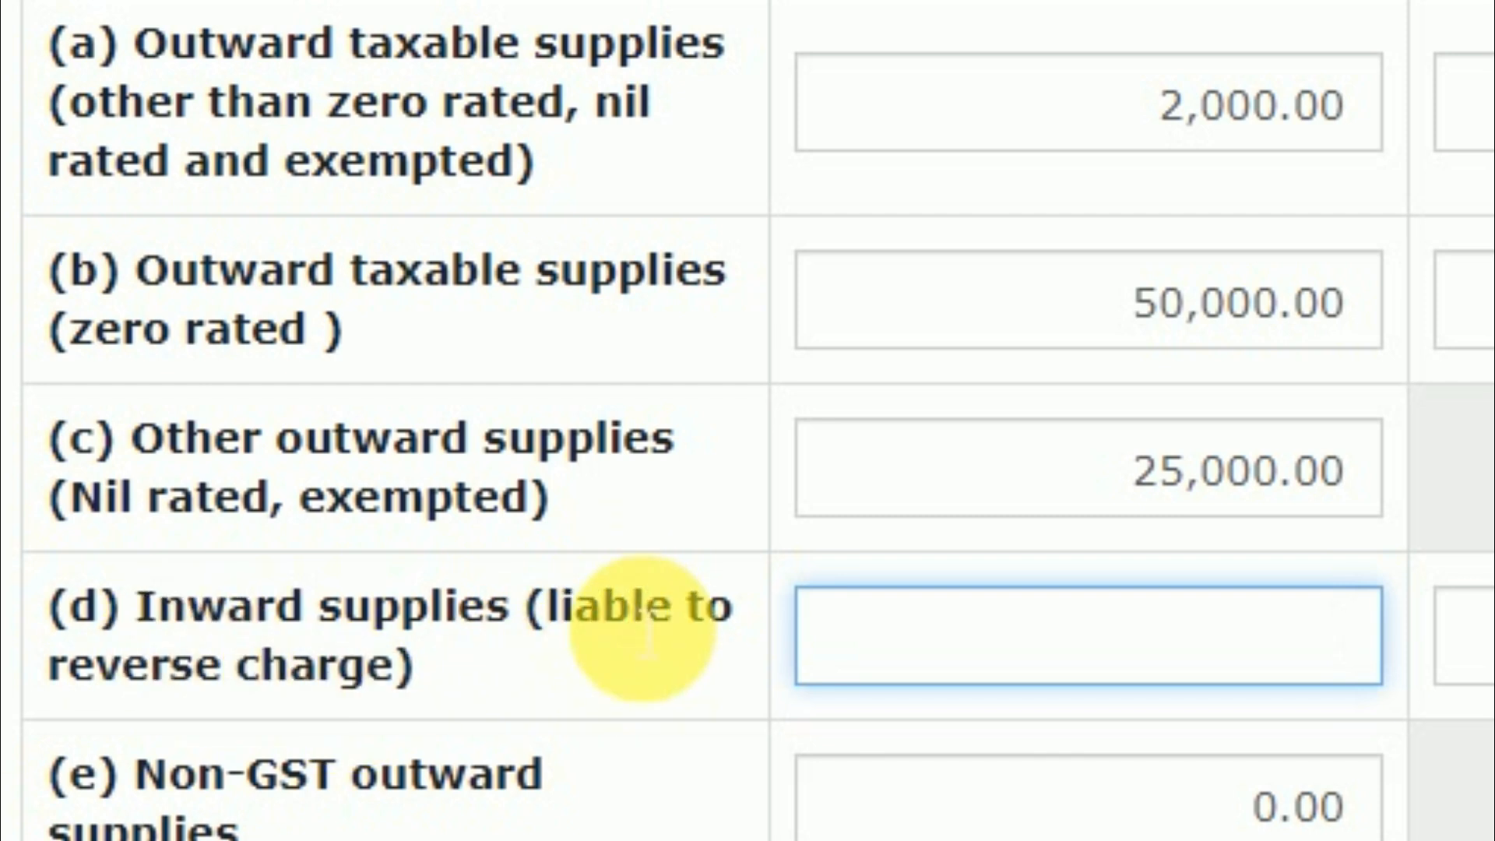
pyautogui.click(201, 684)
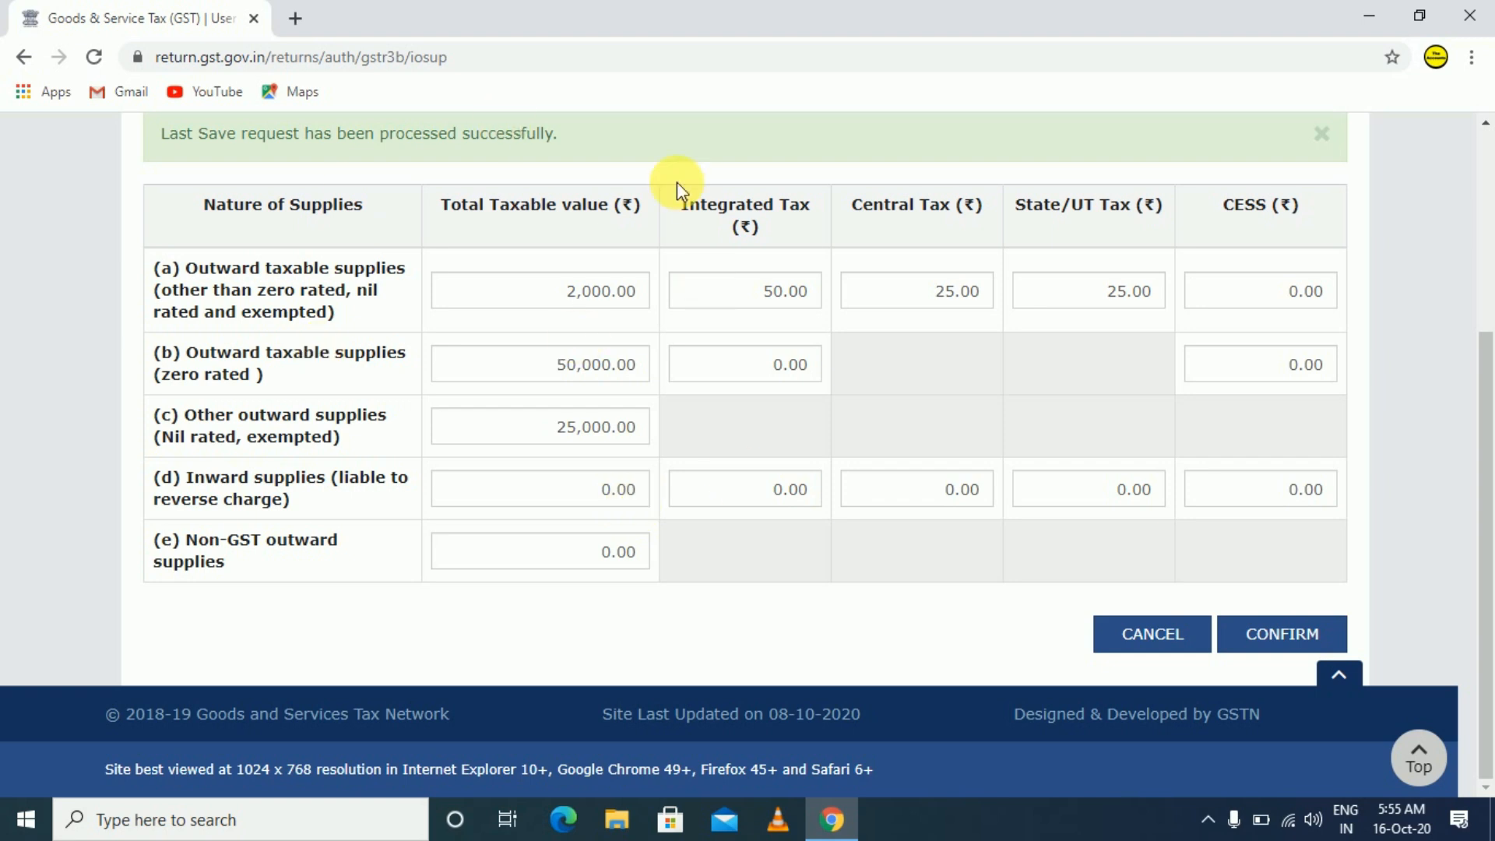
pyautogui.click(571, 495)
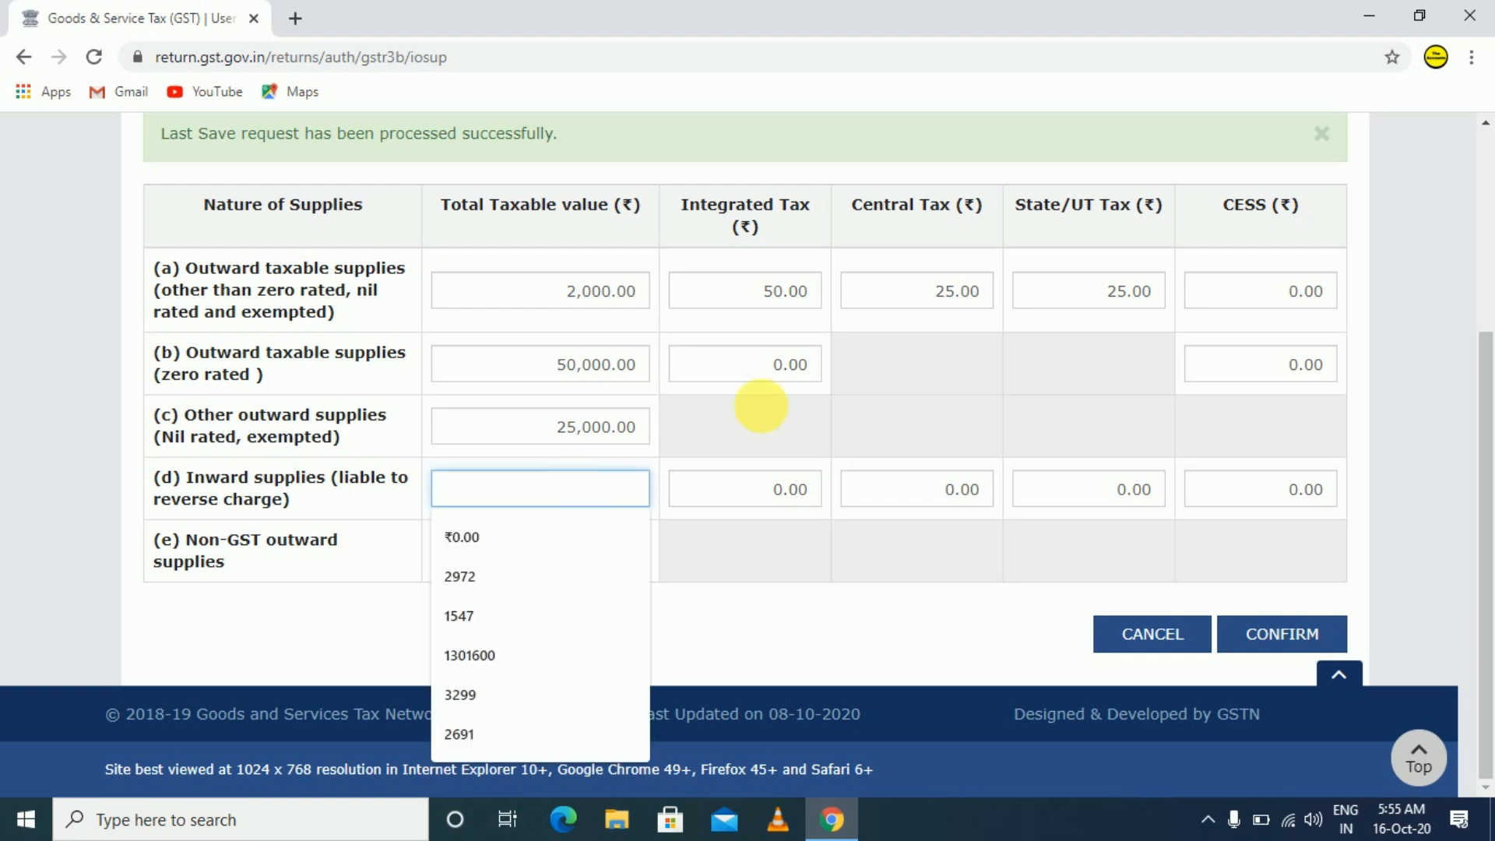
pyautogui.write('1000')
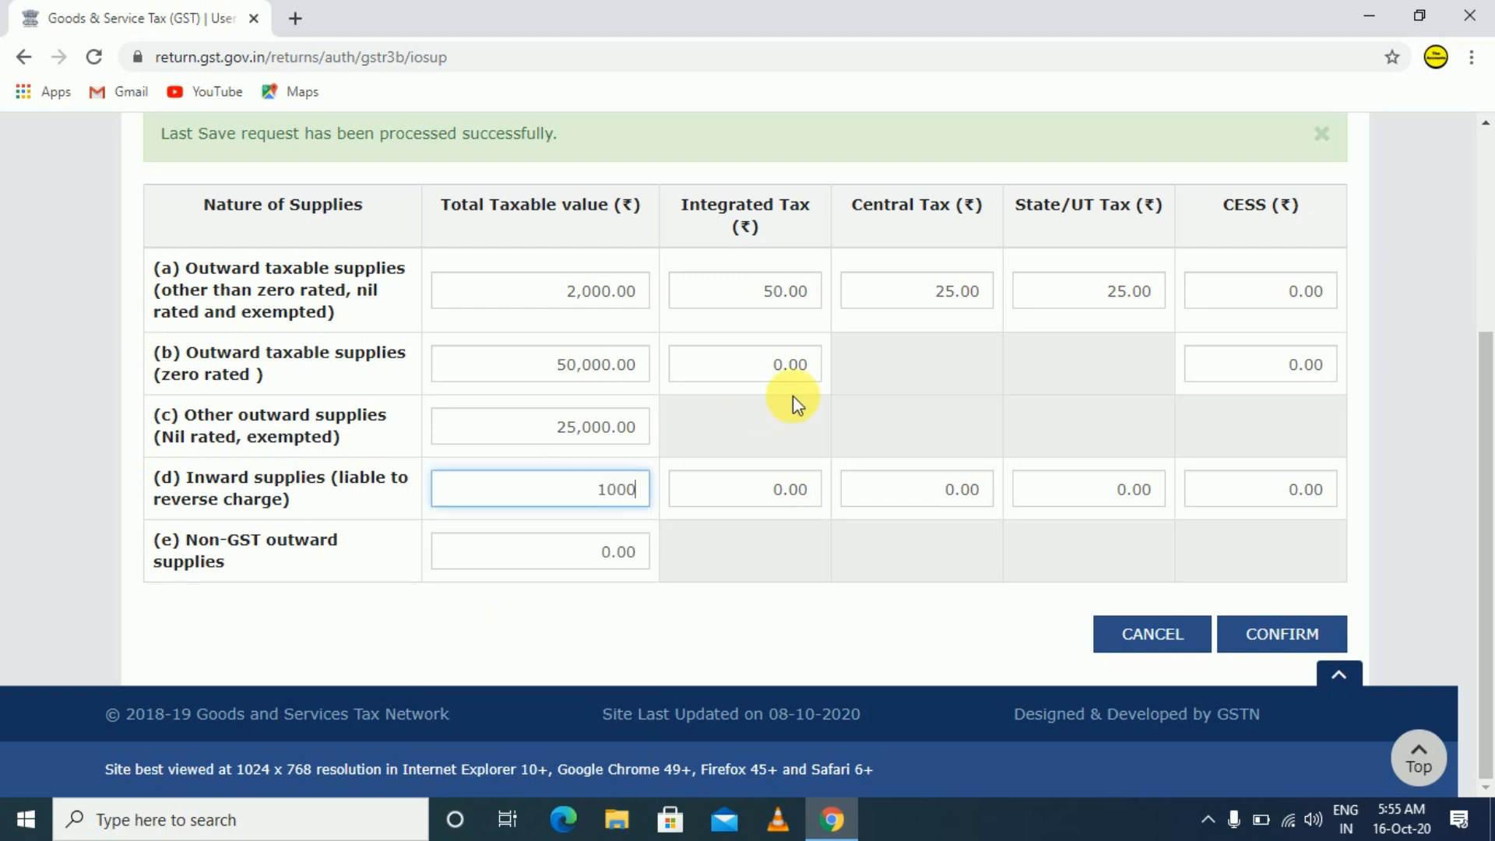
pyautogui.write('0')
pyautogui.press('Tab')
pyautogui.press('Tab')
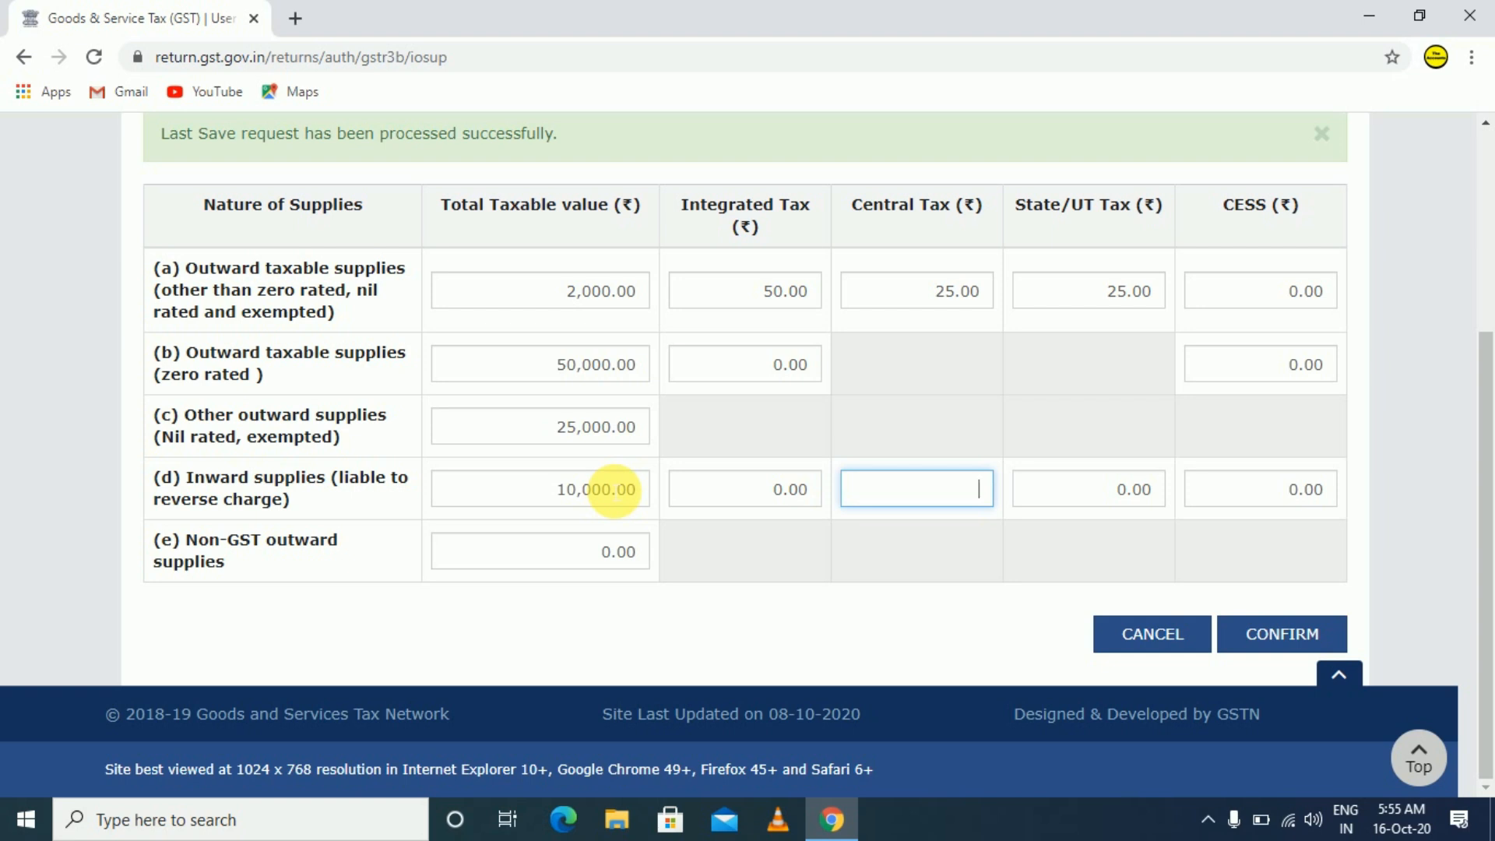
pyautogui.write('250')
pyautogui.press('Tab')
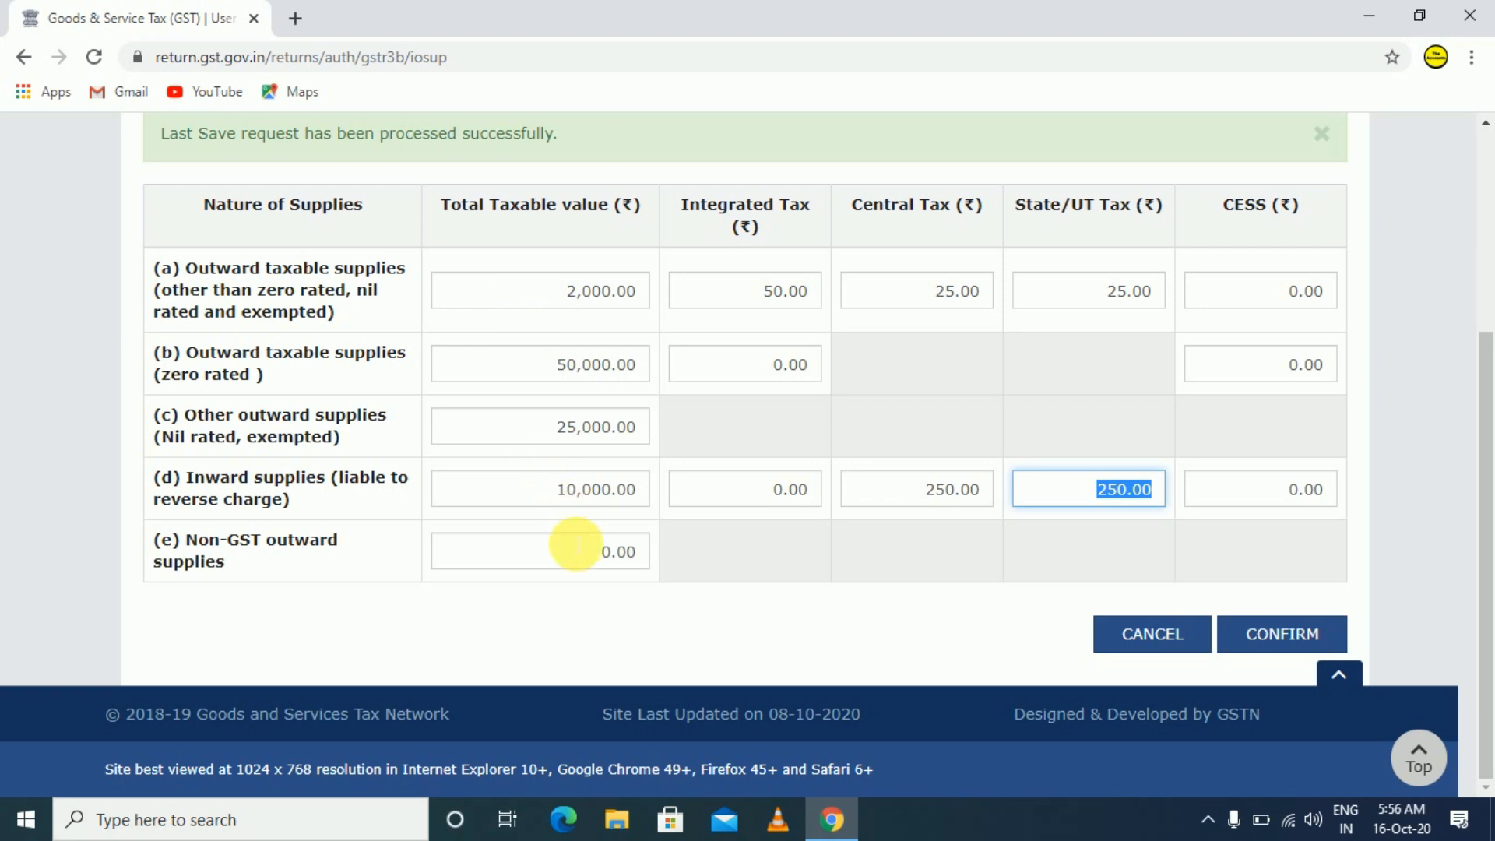
pyautogui.click(1298, 635)
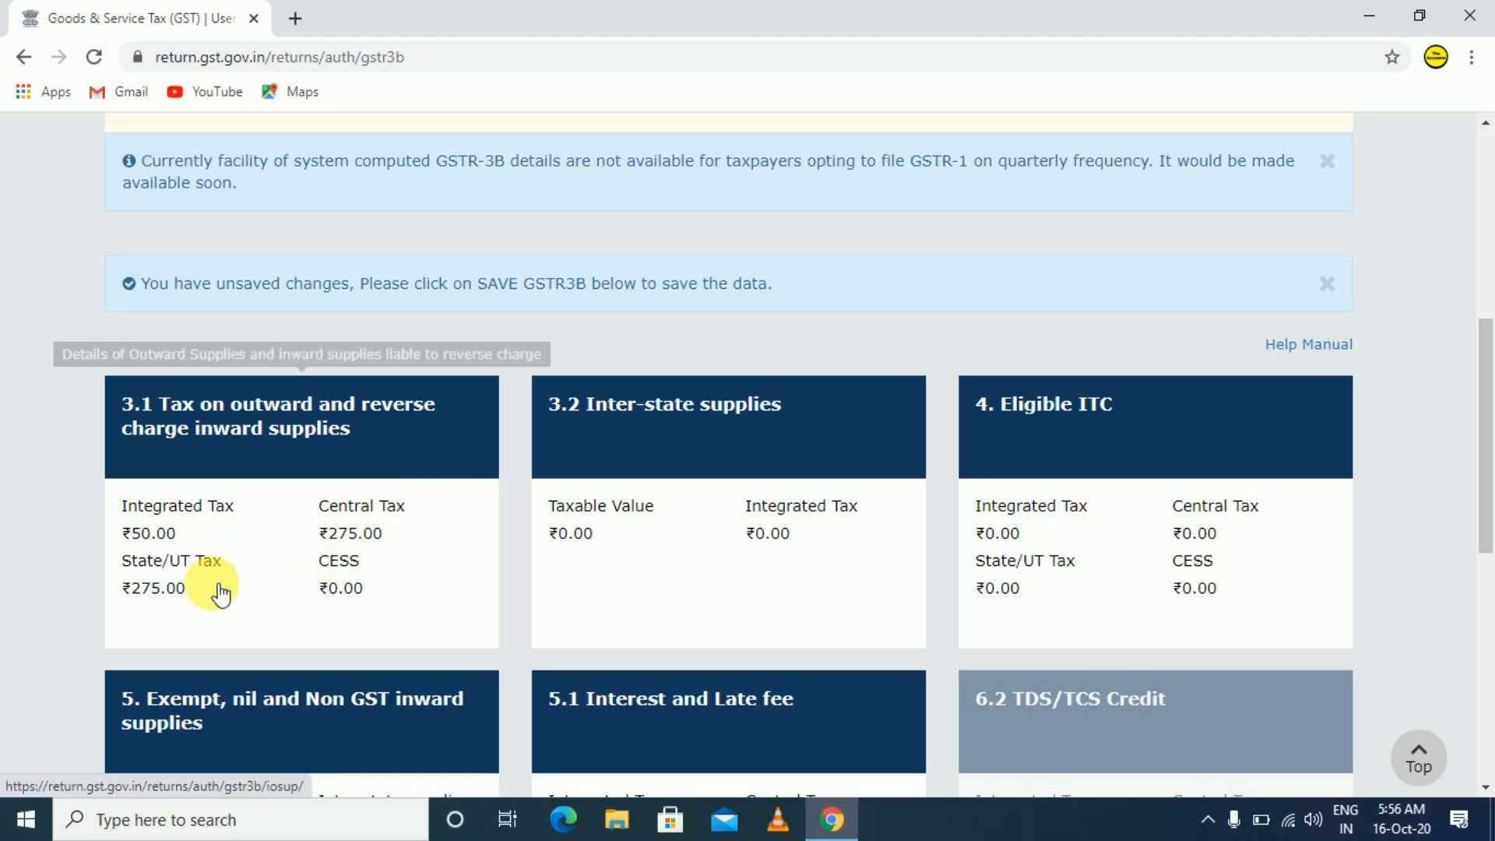
pyautogui.scroll(-8, 302, 537)
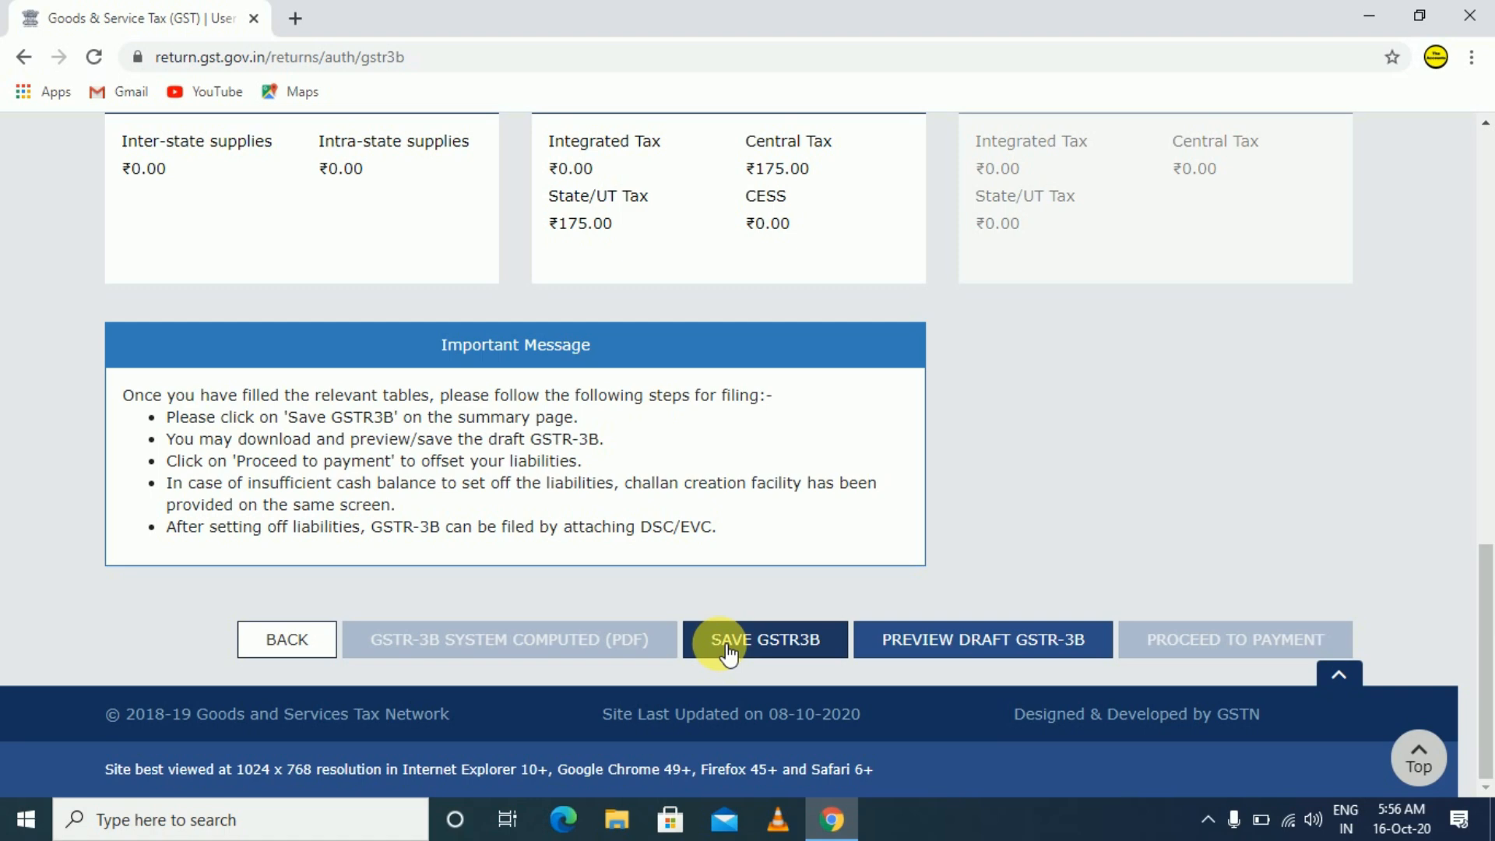
# - Open table 3.2, inter-state supplies, and enter supplies to unregistered persons in 07 - Delhi with taxable value 100 and integrated tax 2.5
pyautogui.scroll(7, 710, 500)
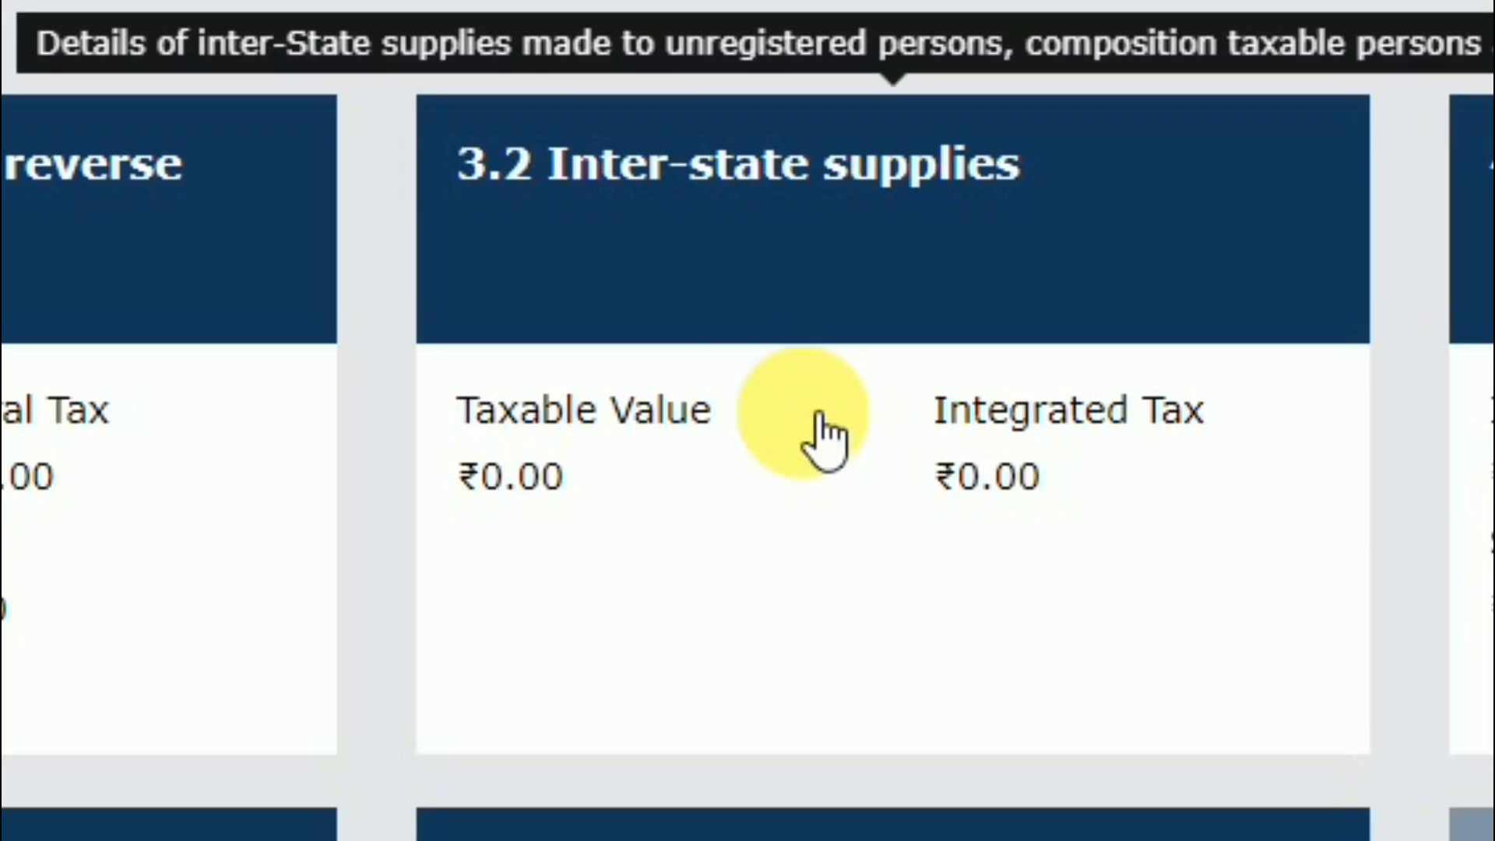
pyautogui.click(830, 483)
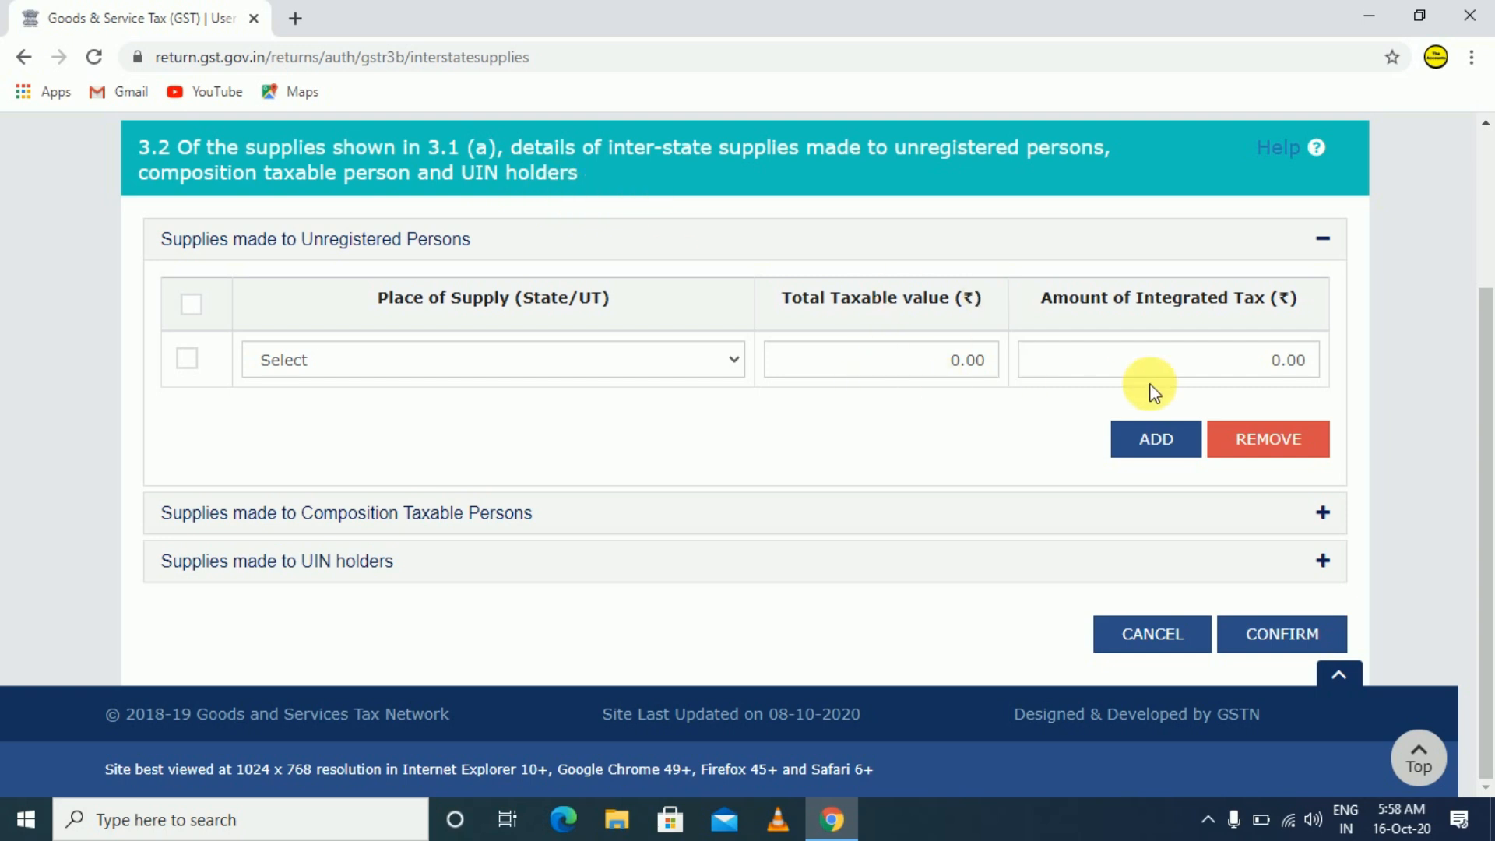
pyautogui.click(539, 366)
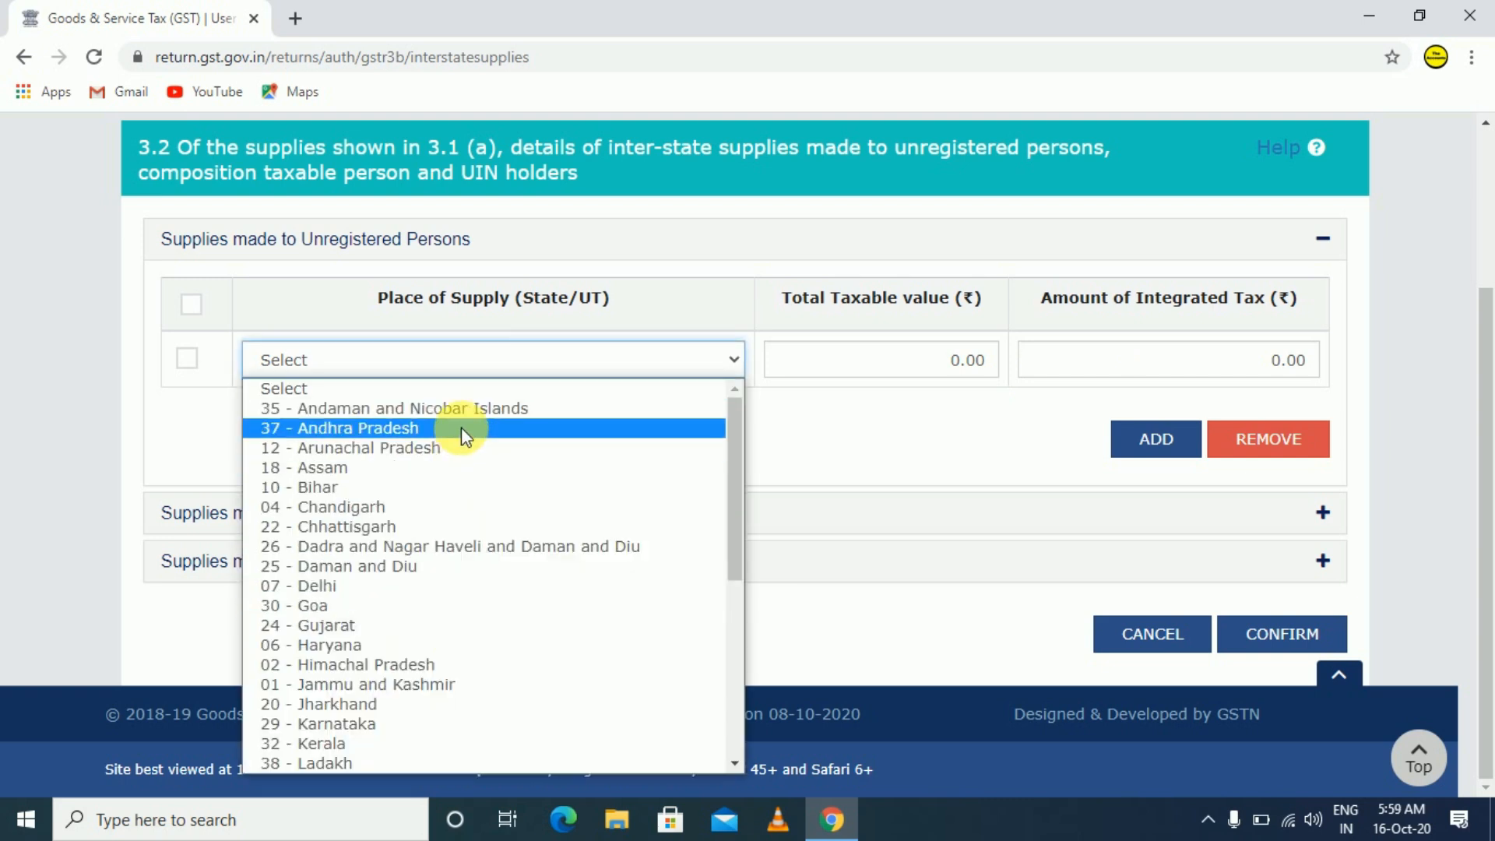
pyautogui.click(394, 585)
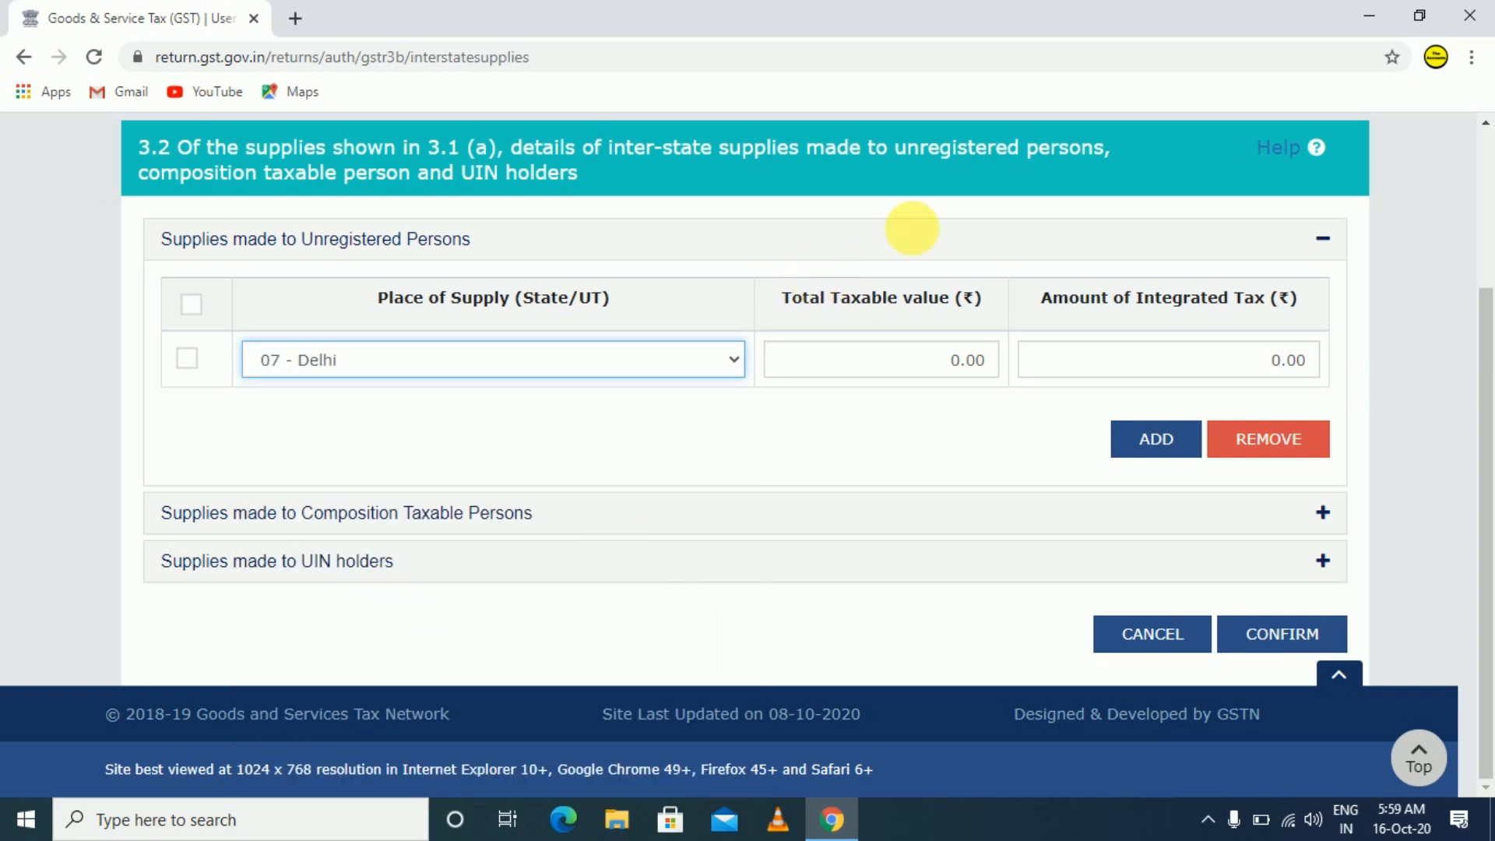
pyautogui.click(950, 360)
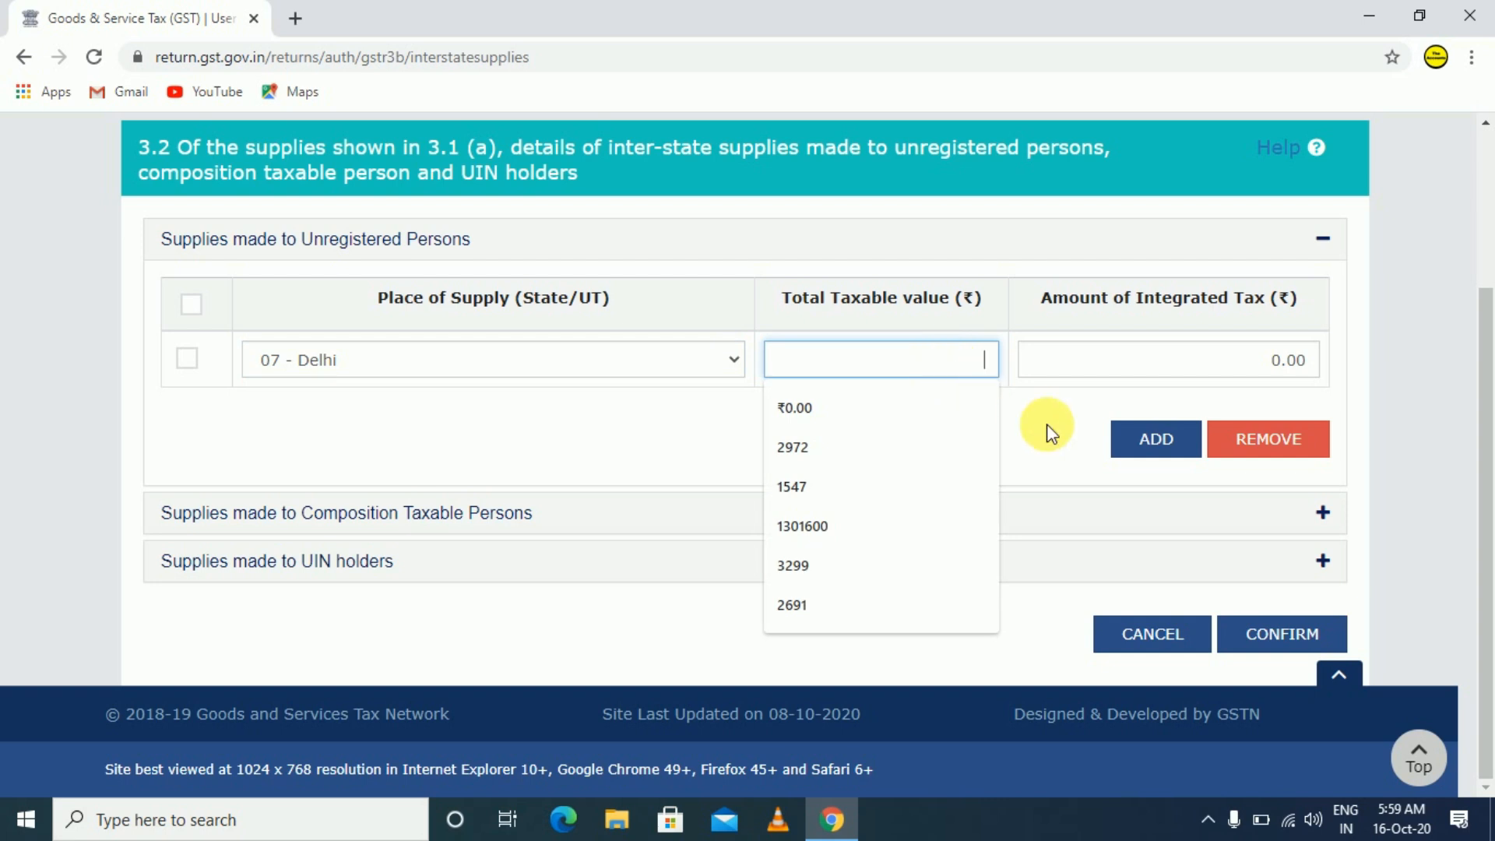
pyautogui.write('100')
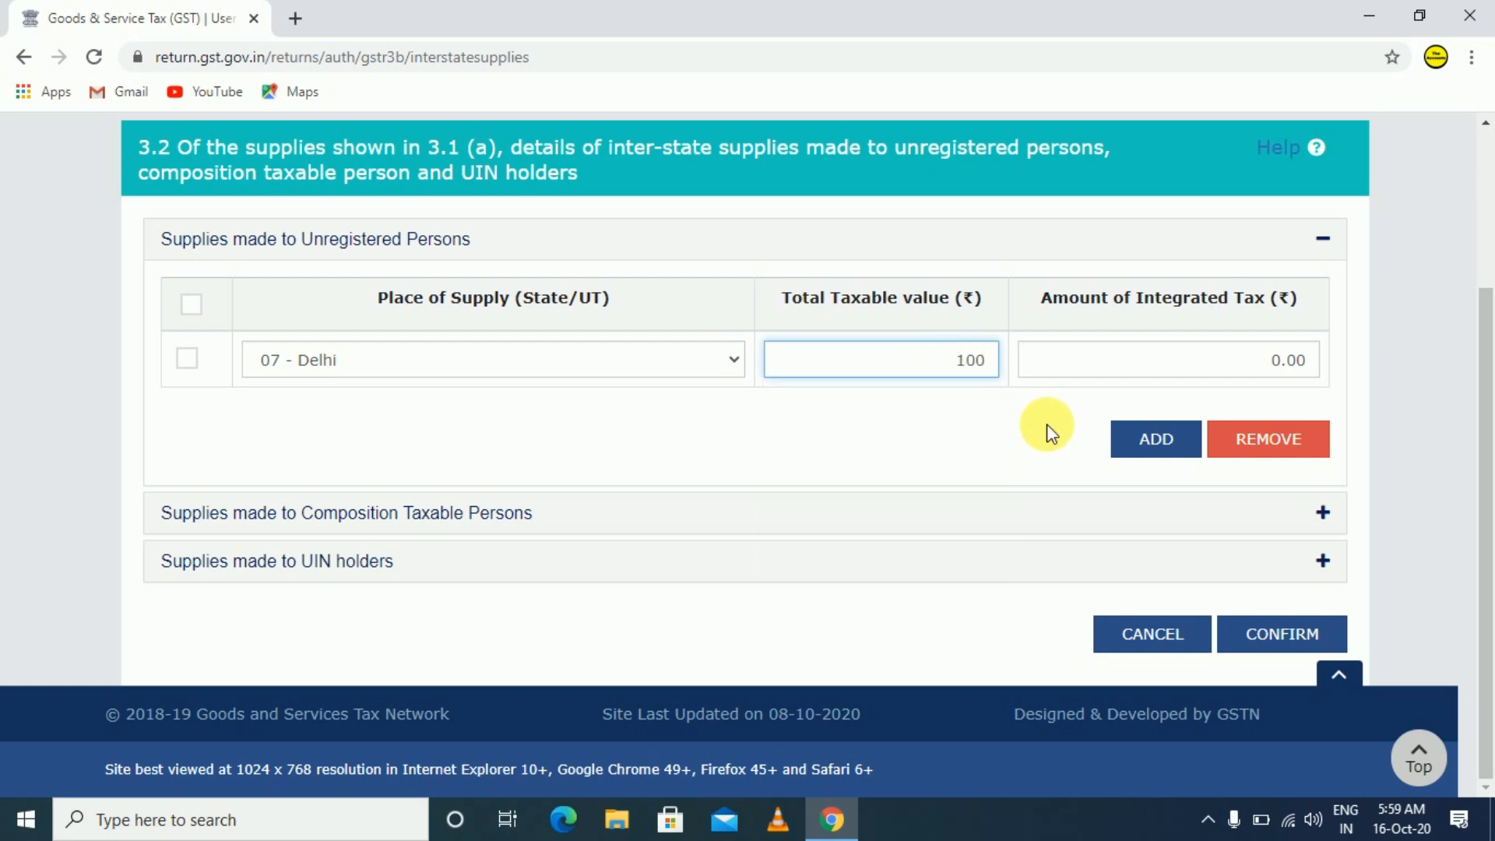
pyautogui.press('Tab')
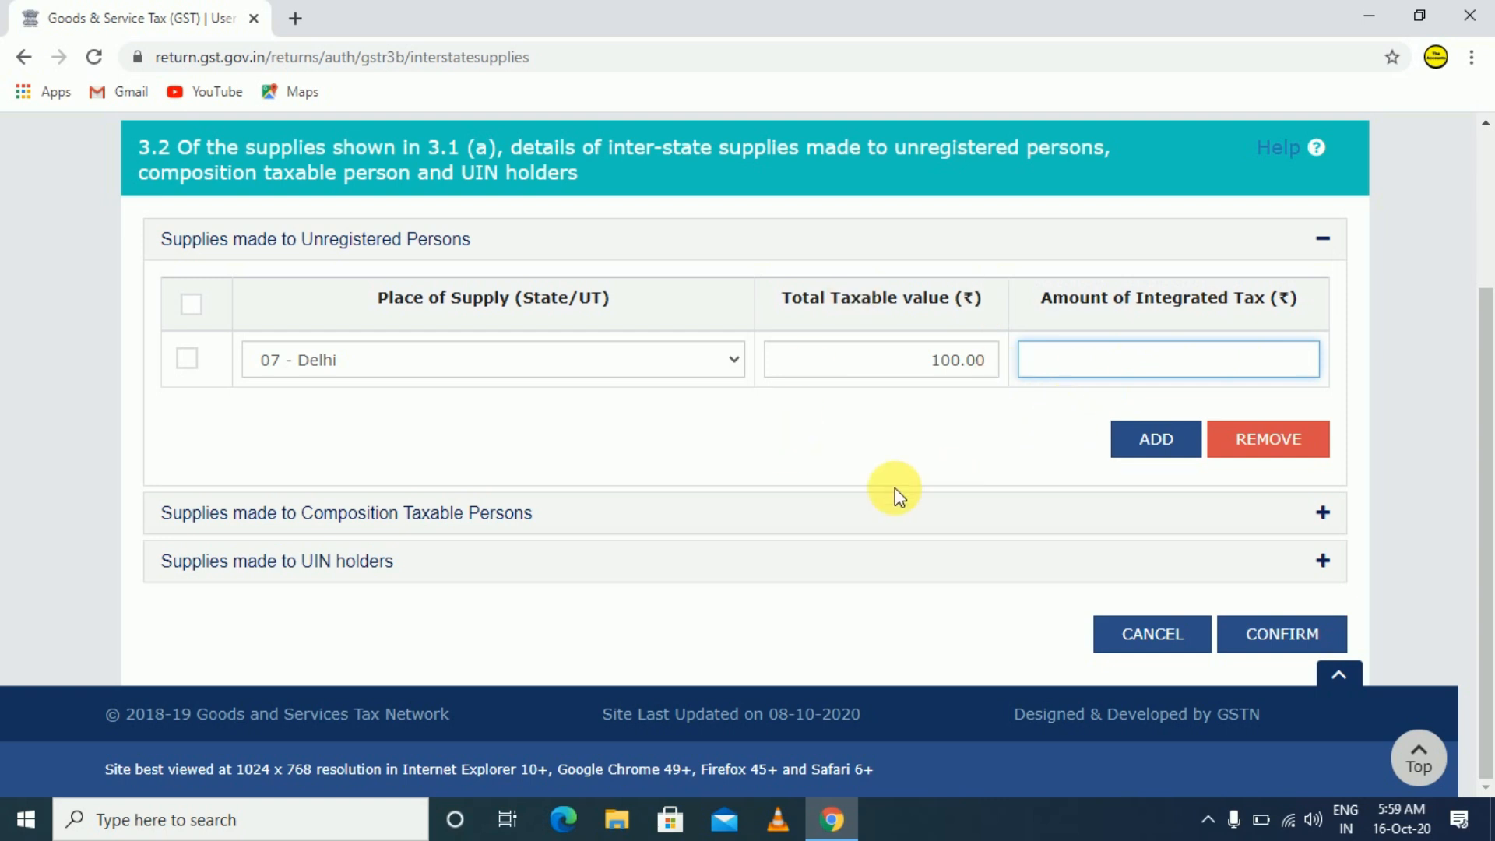
pyautogui.write('2.5')
pyautogui.press('Tab')
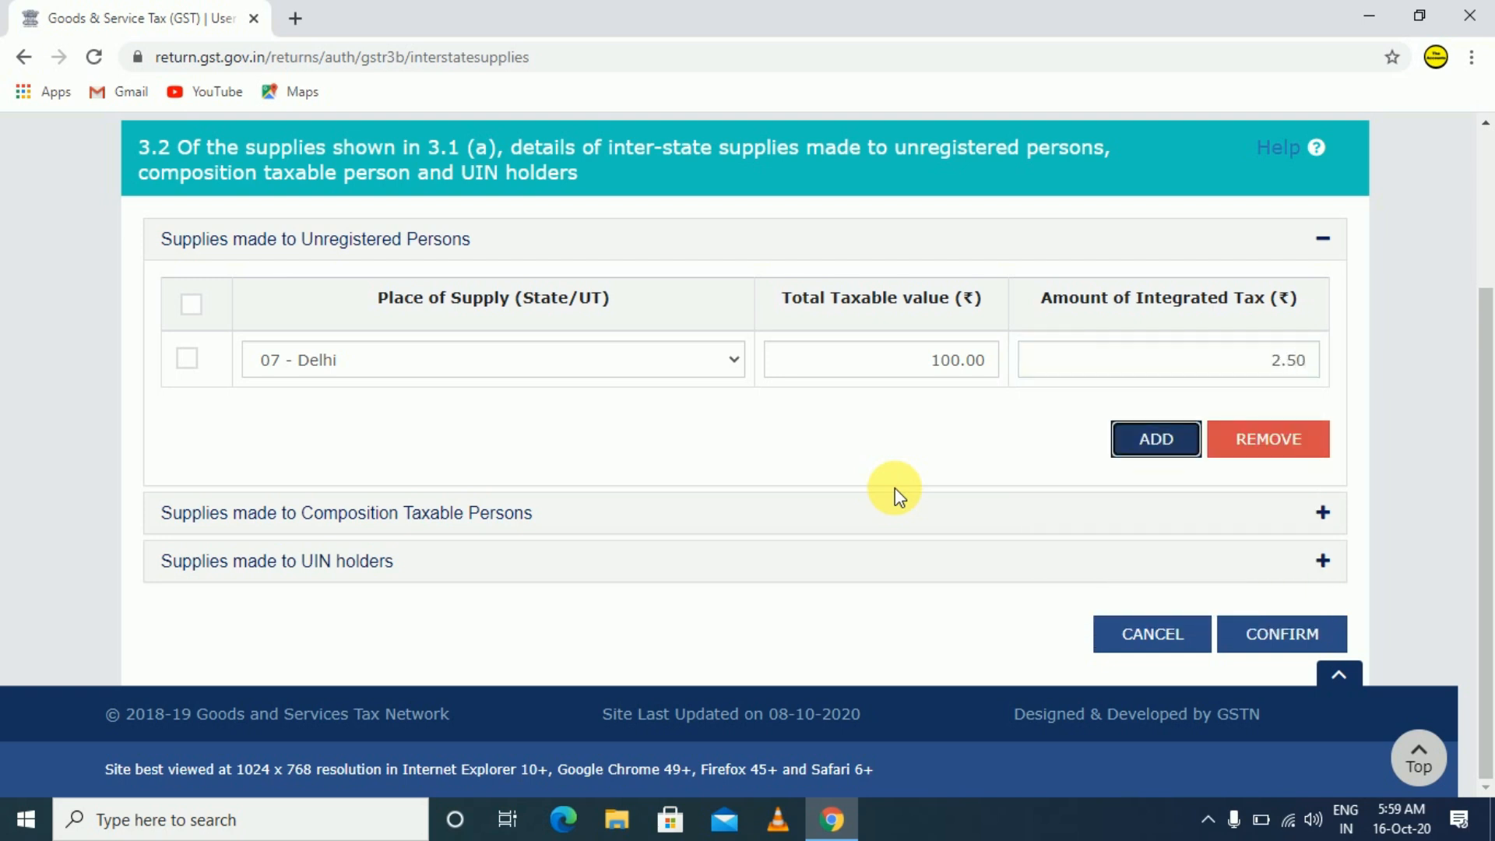
# - Add a second row for supplies to unregistered persons and cancel the table 3.2 entries
pyautogui.click(464, 364)
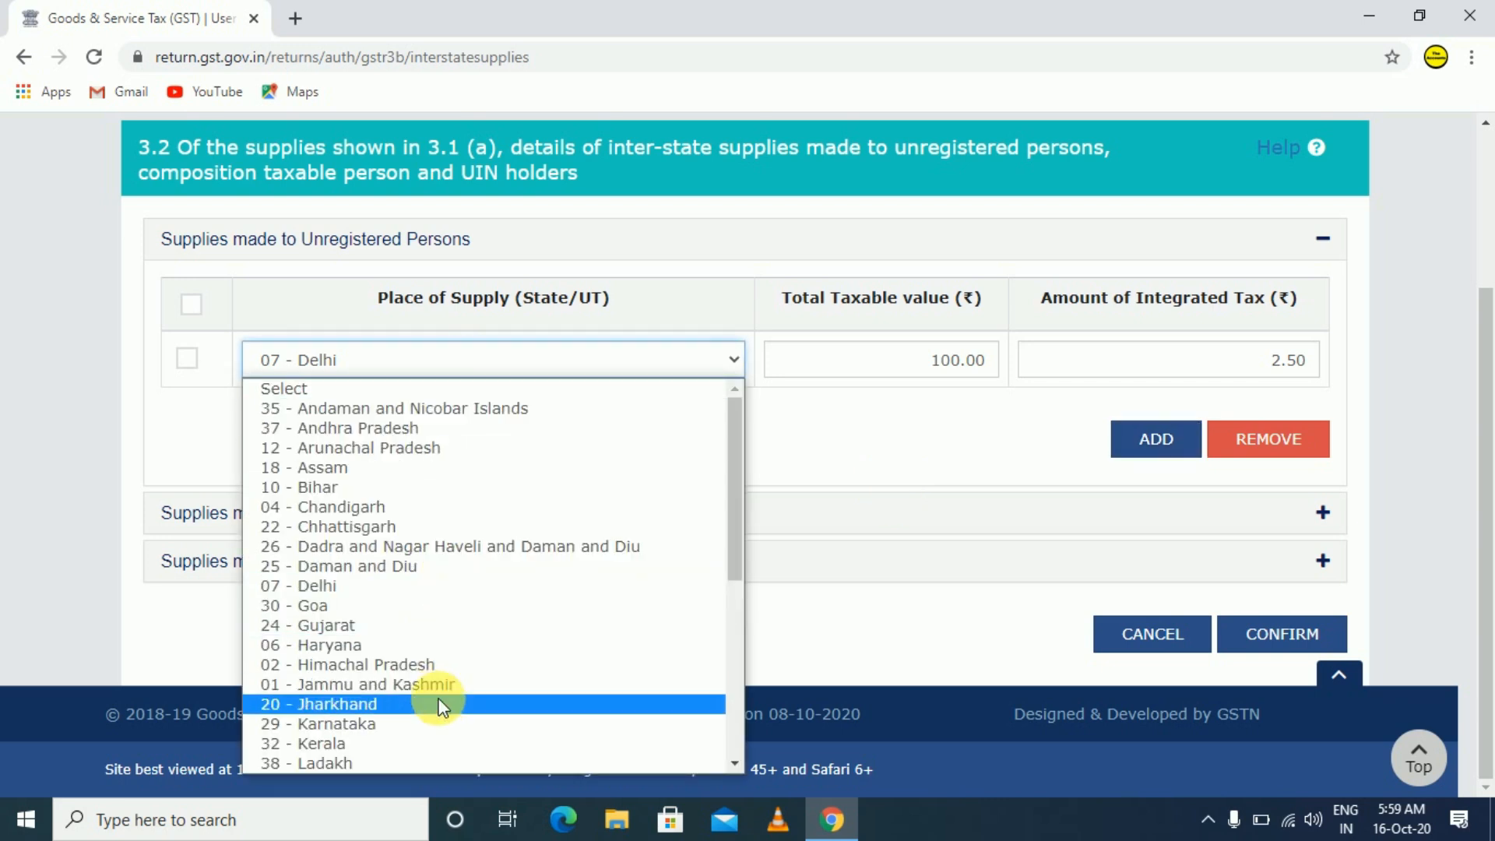
pyautogui.click(821, 484)
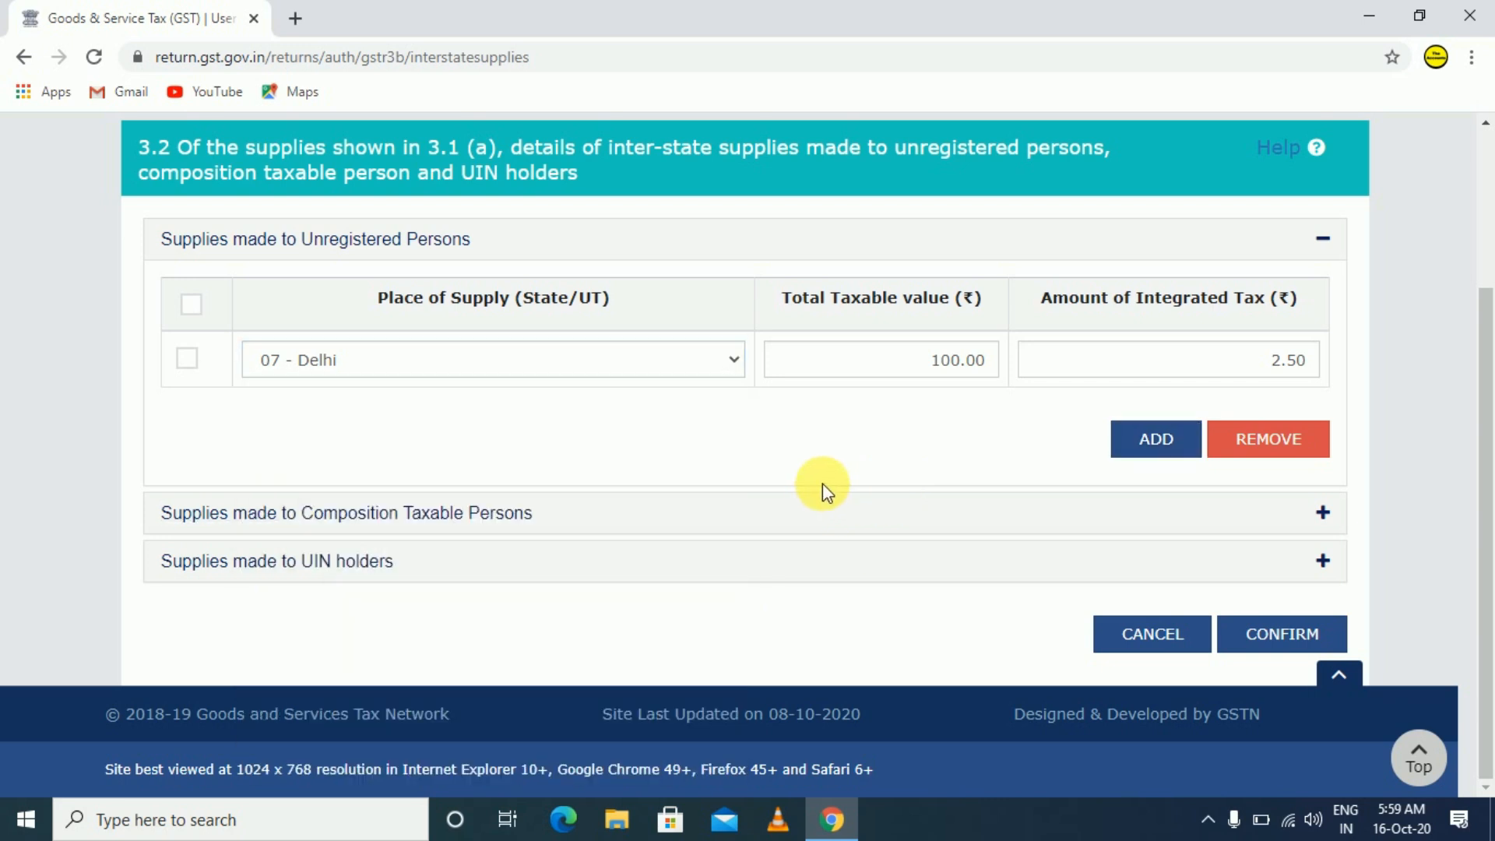
pyautogui.click(1173, 447)
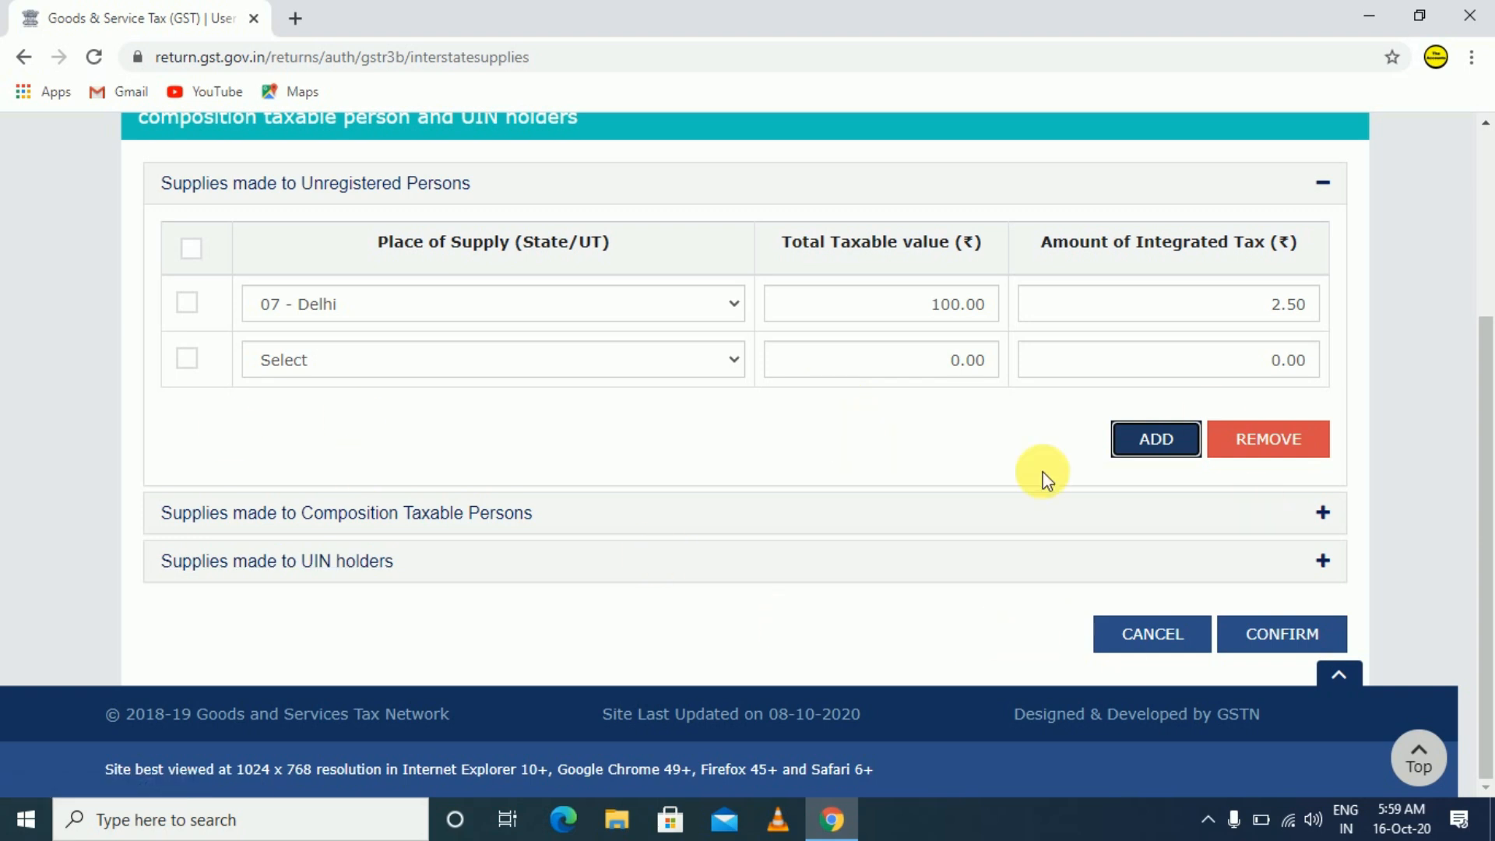
pyautogui.click(1170, 645)
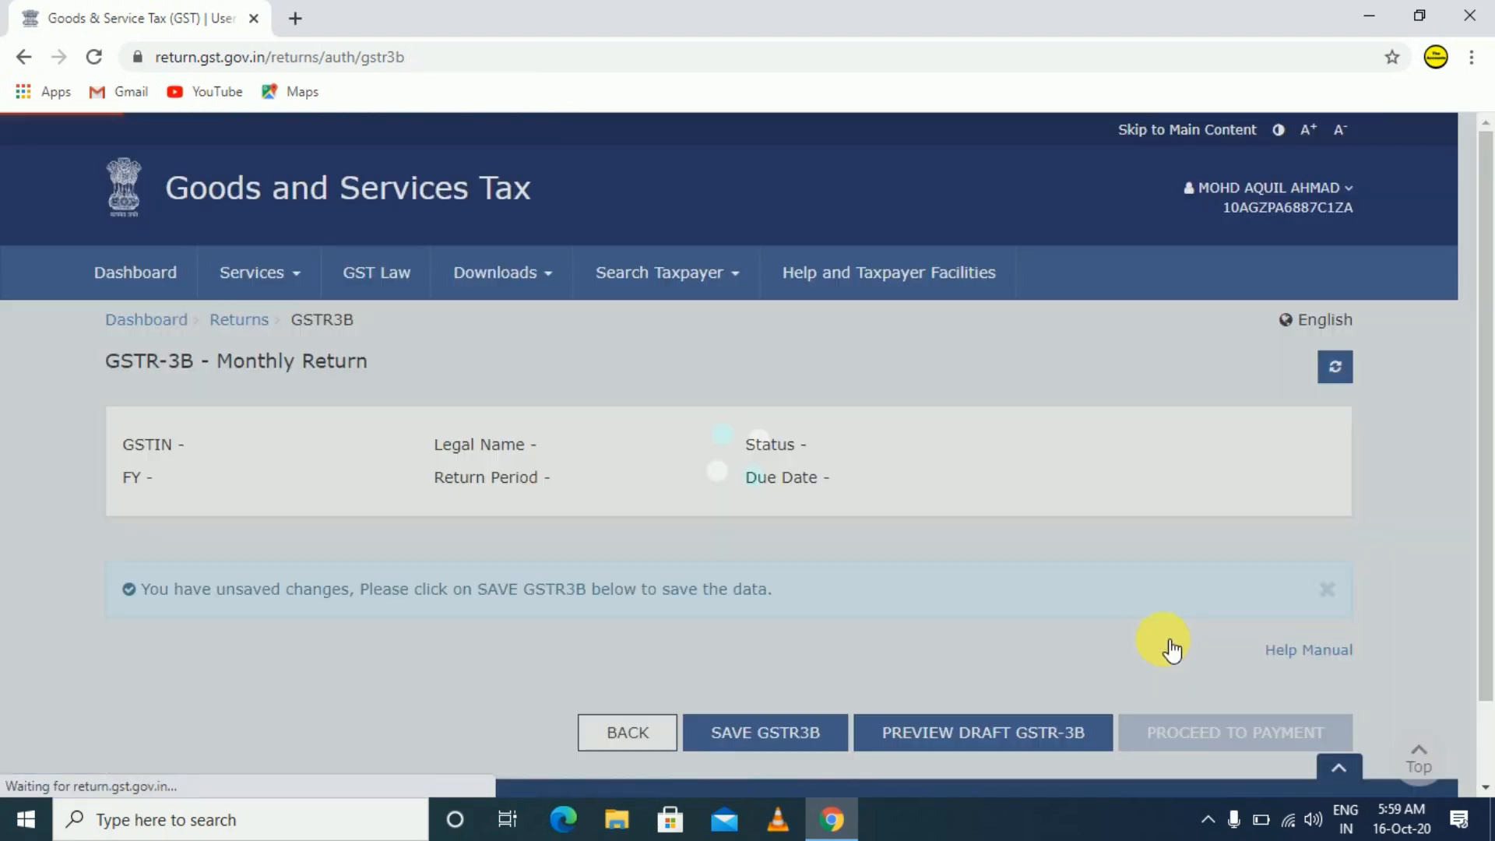
# - Open table 4, Eligible ITC, from the GSTR-3B summary
pyautogui.scroll(-4, 1098, 602)
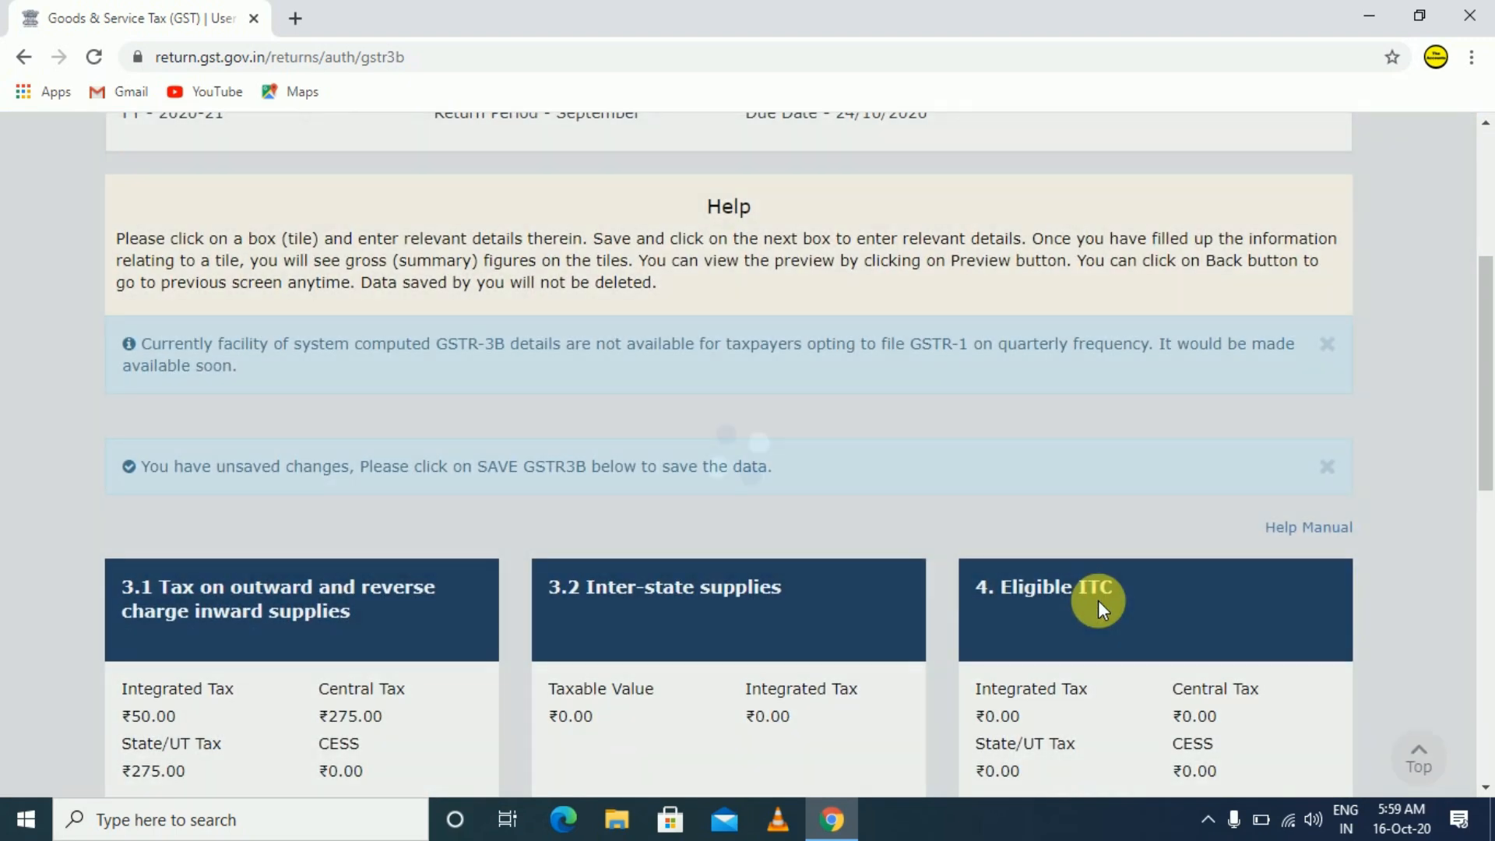
pyautogui.scroll(-5, 1106, 611)
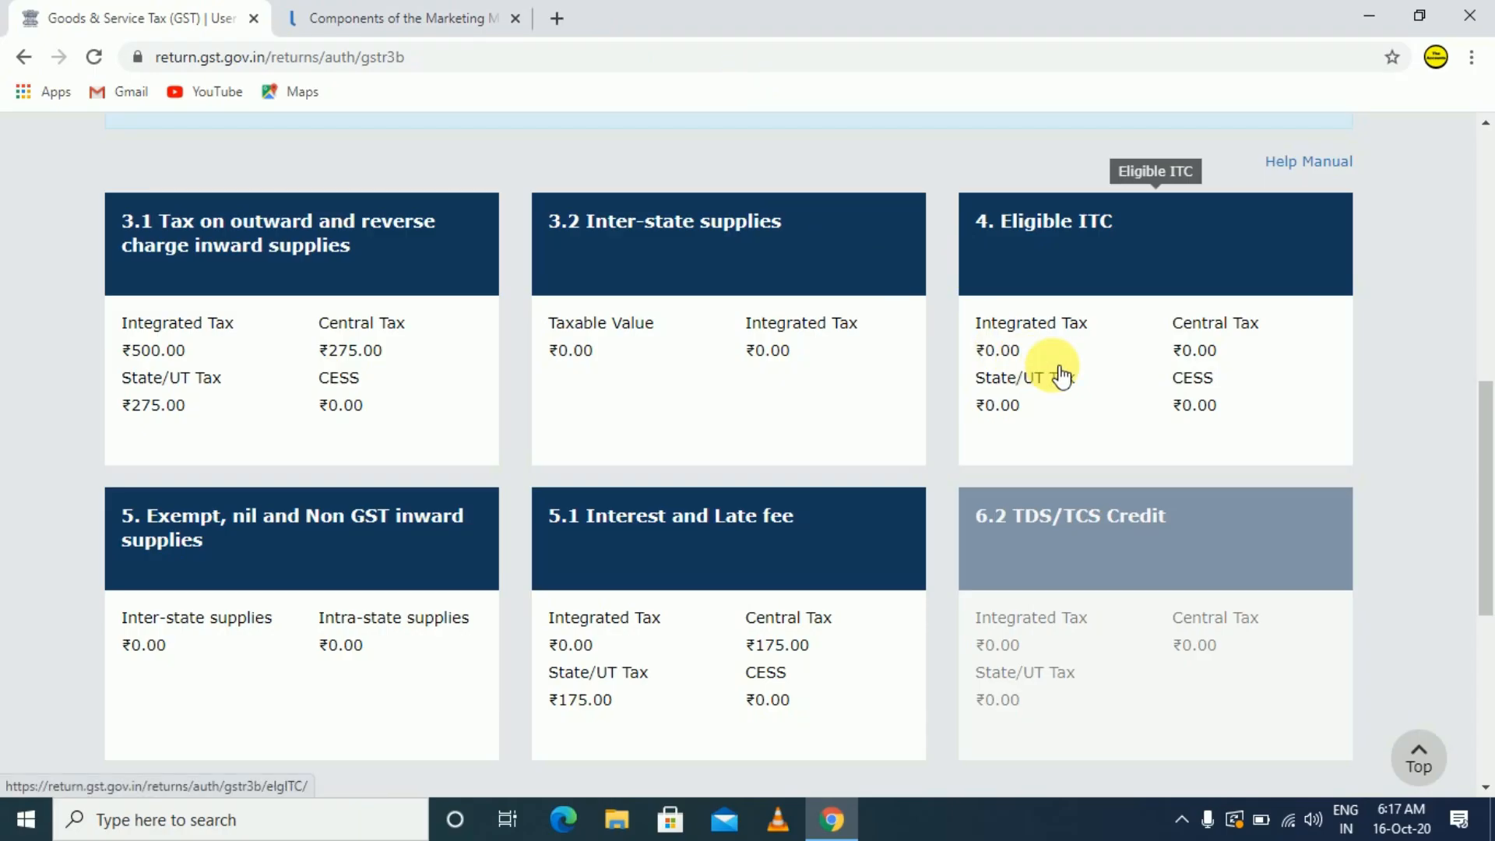
pyautogui.click(1059, 374)
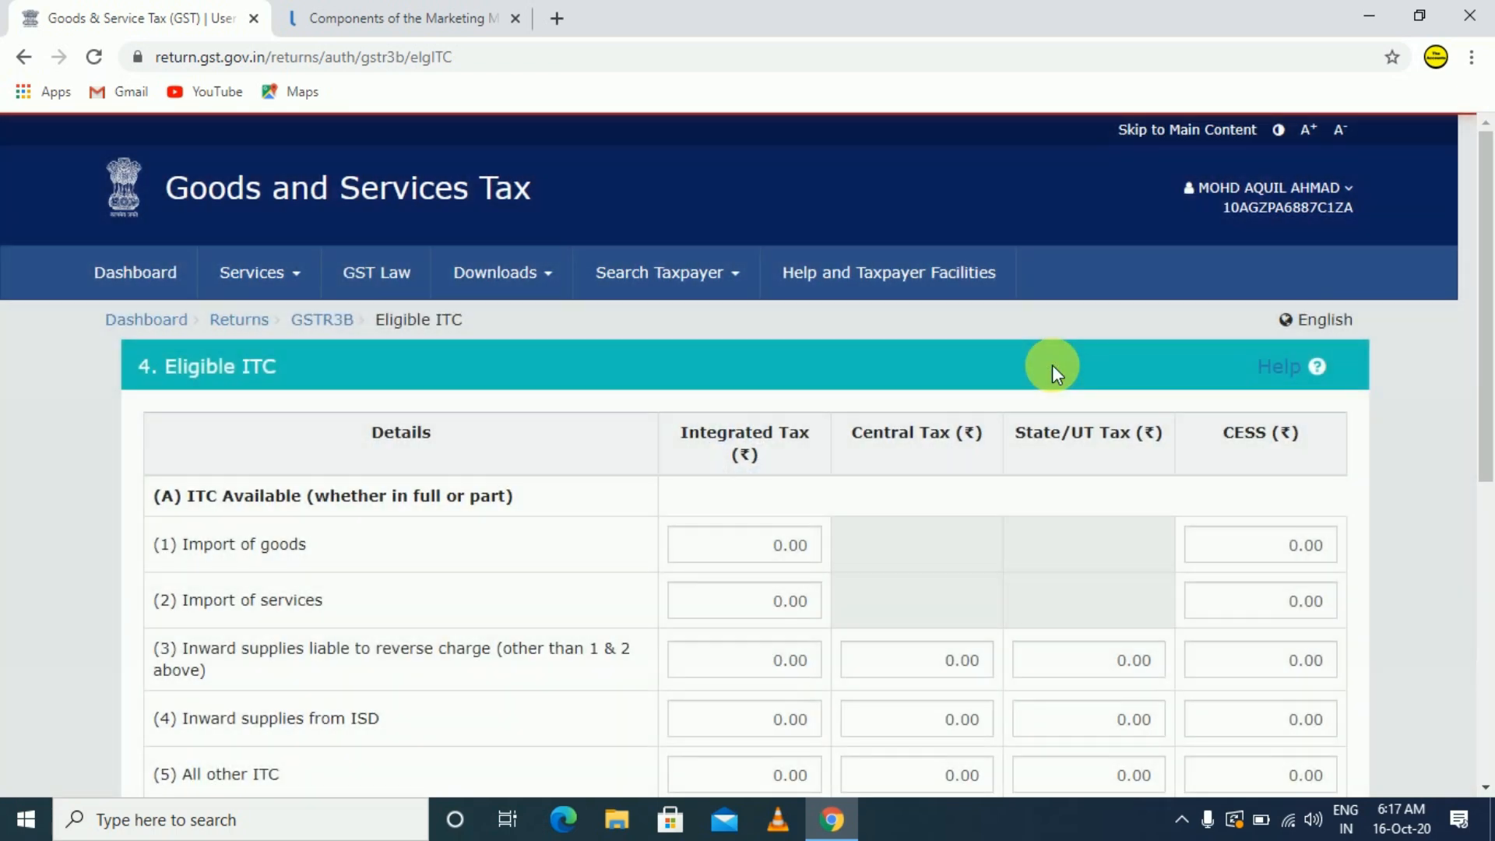
# - Examine the ITC Available section of the table, including the rows for import of goods and import of services
pyautogui.scroll(-2, 1053, 364)
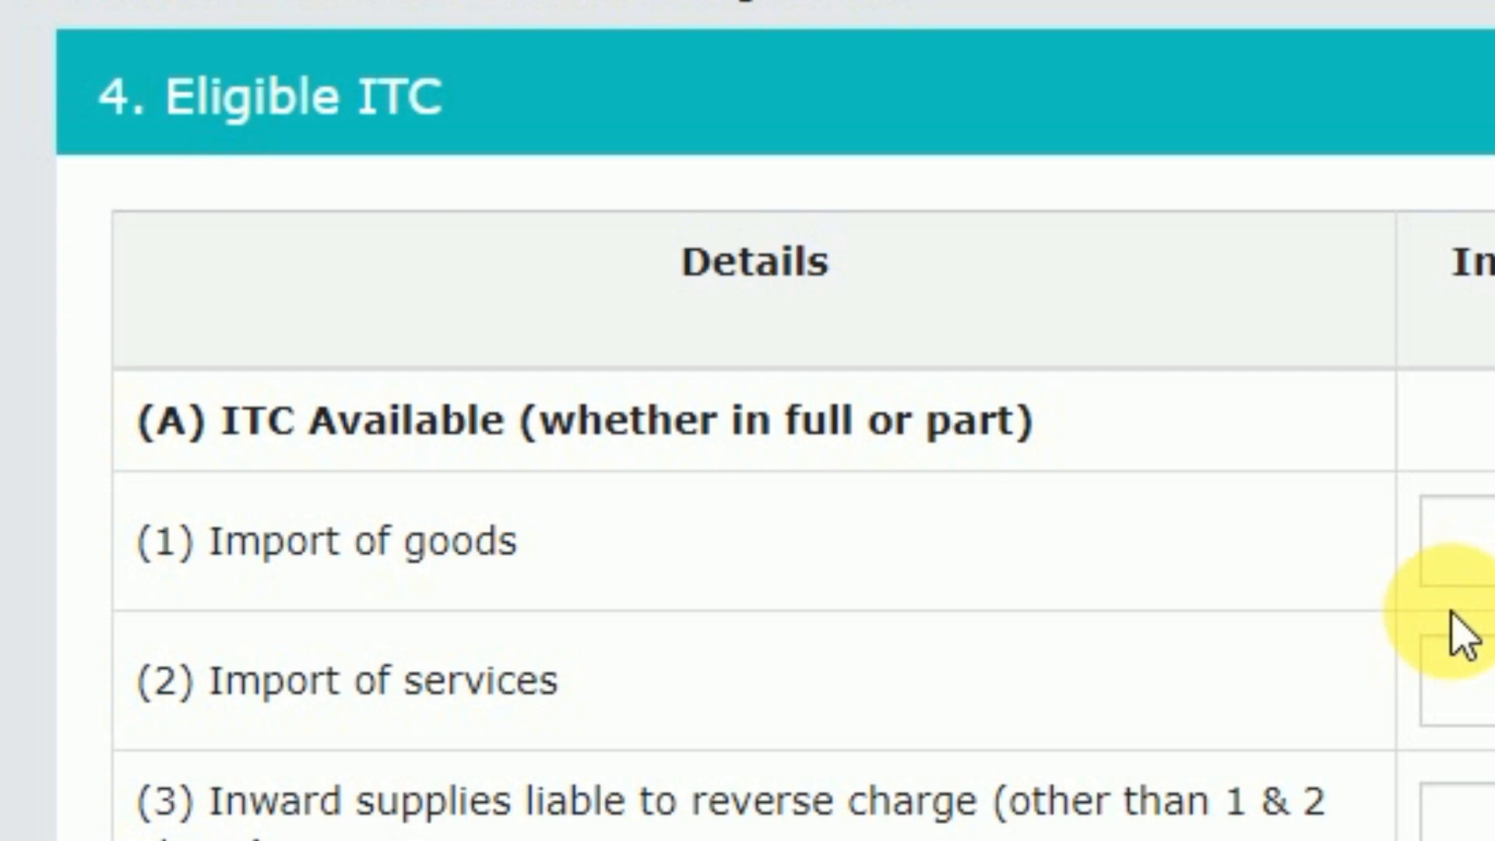
pyautogui.scroll(-3, 1462, 635)
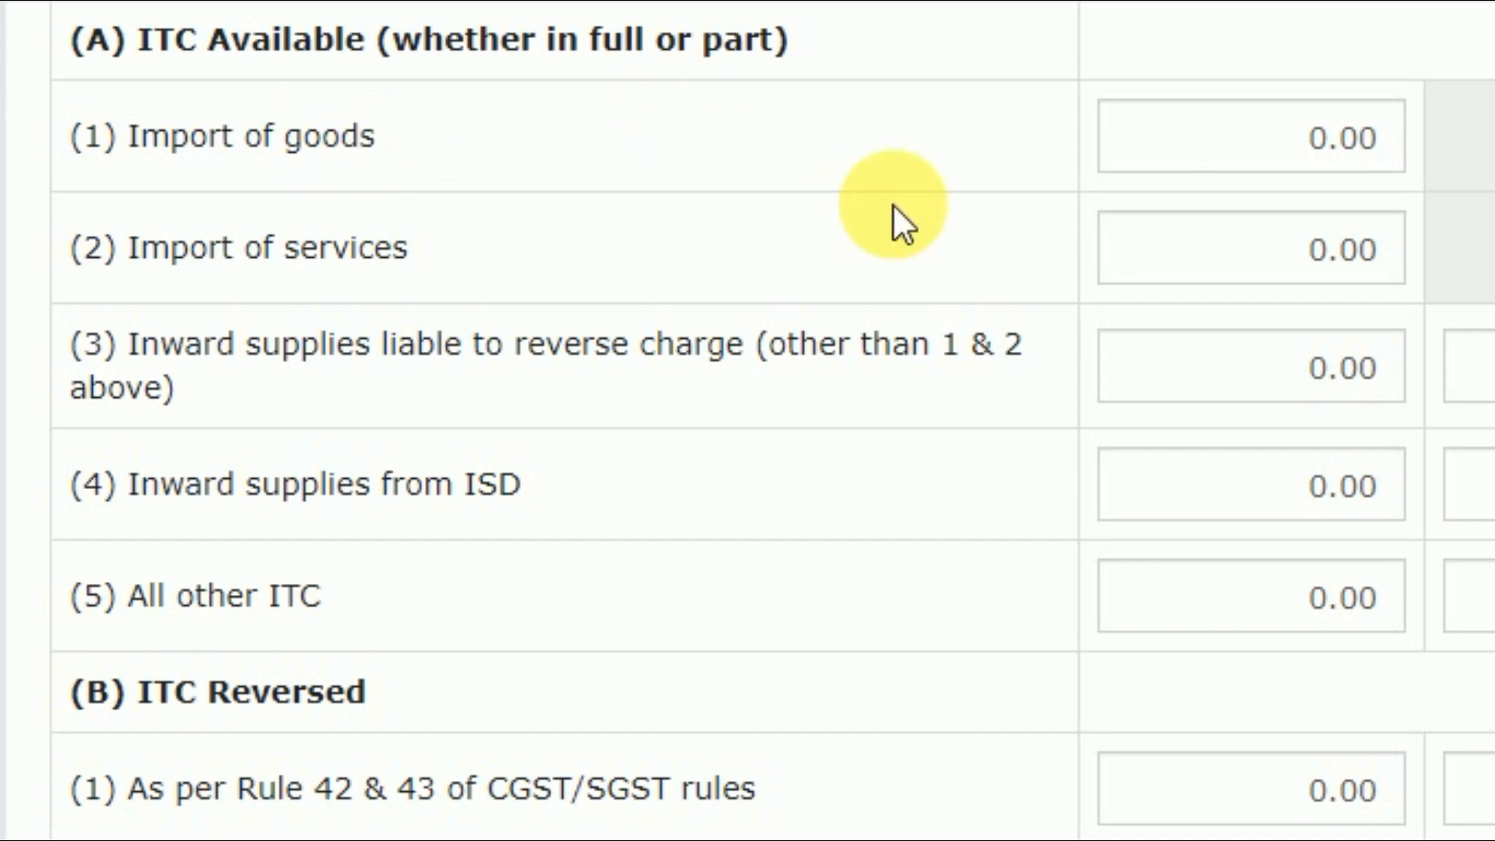
pyautogui.scroll(3, 1286, 300)
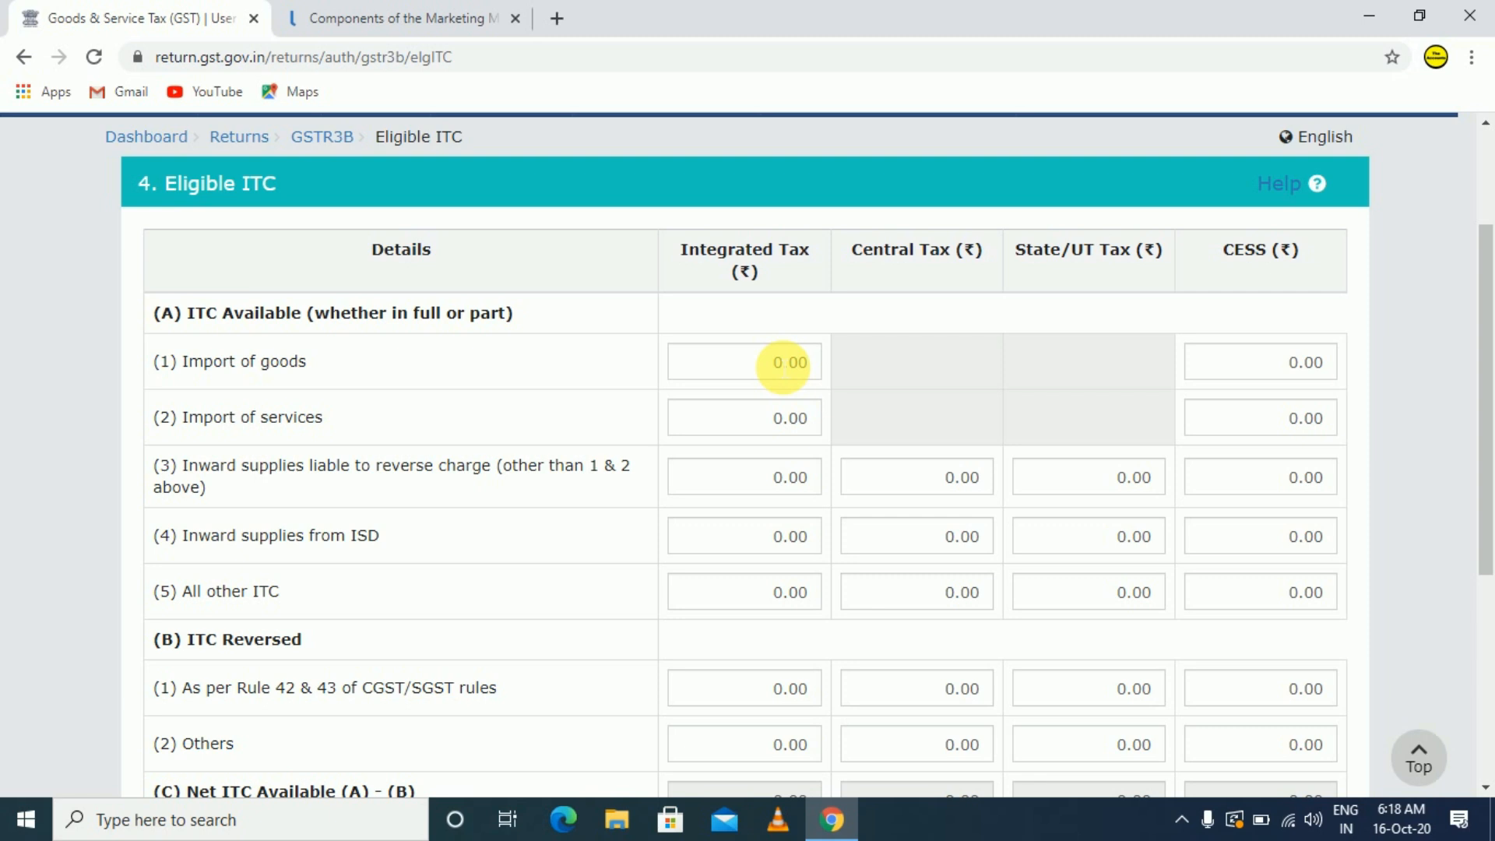
pyautogui.click(783, 368)
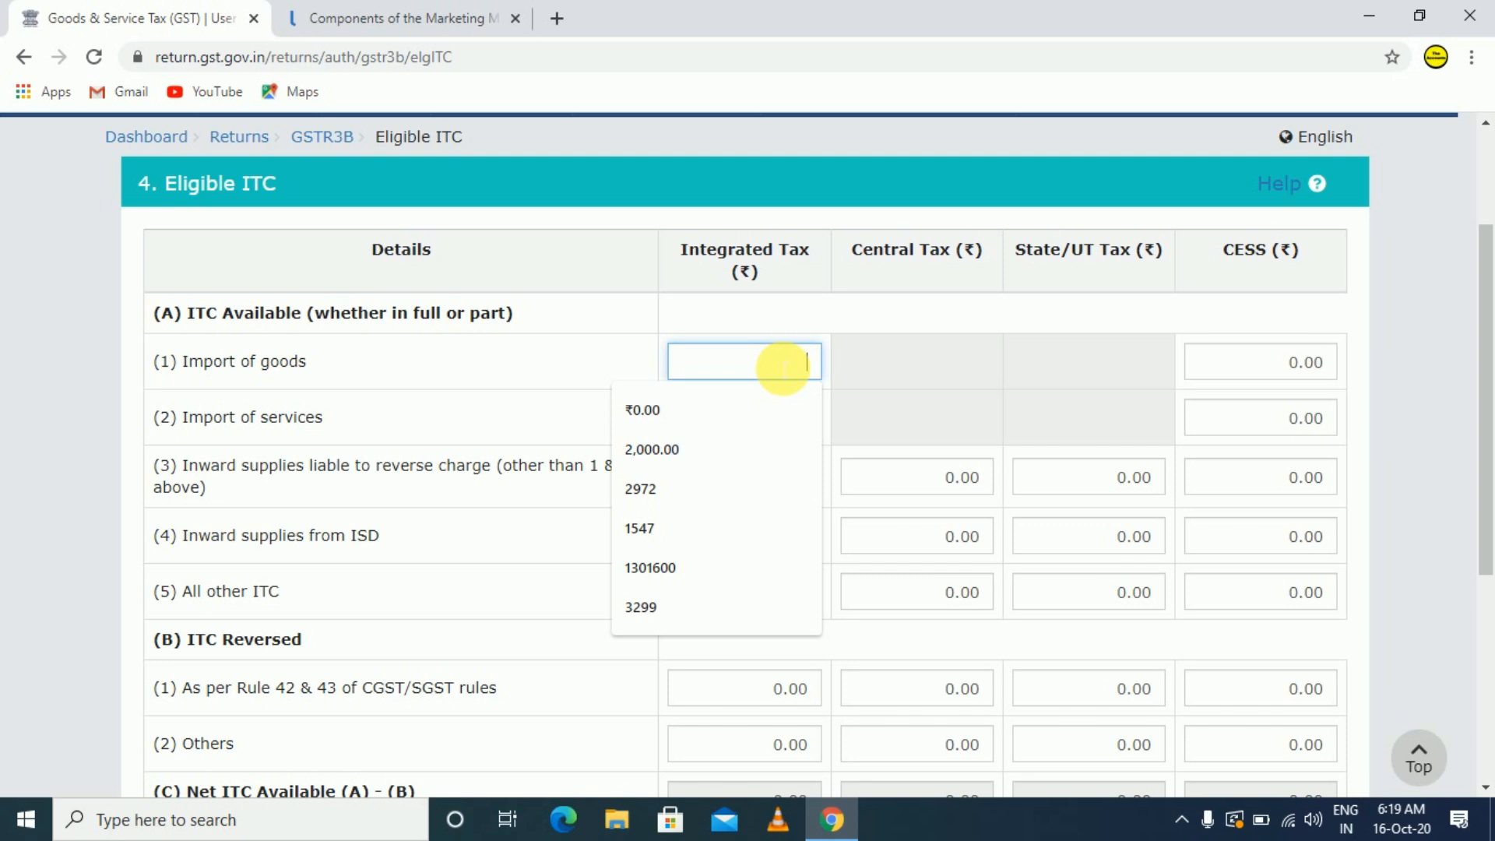
pyautogui.click(931, 403)
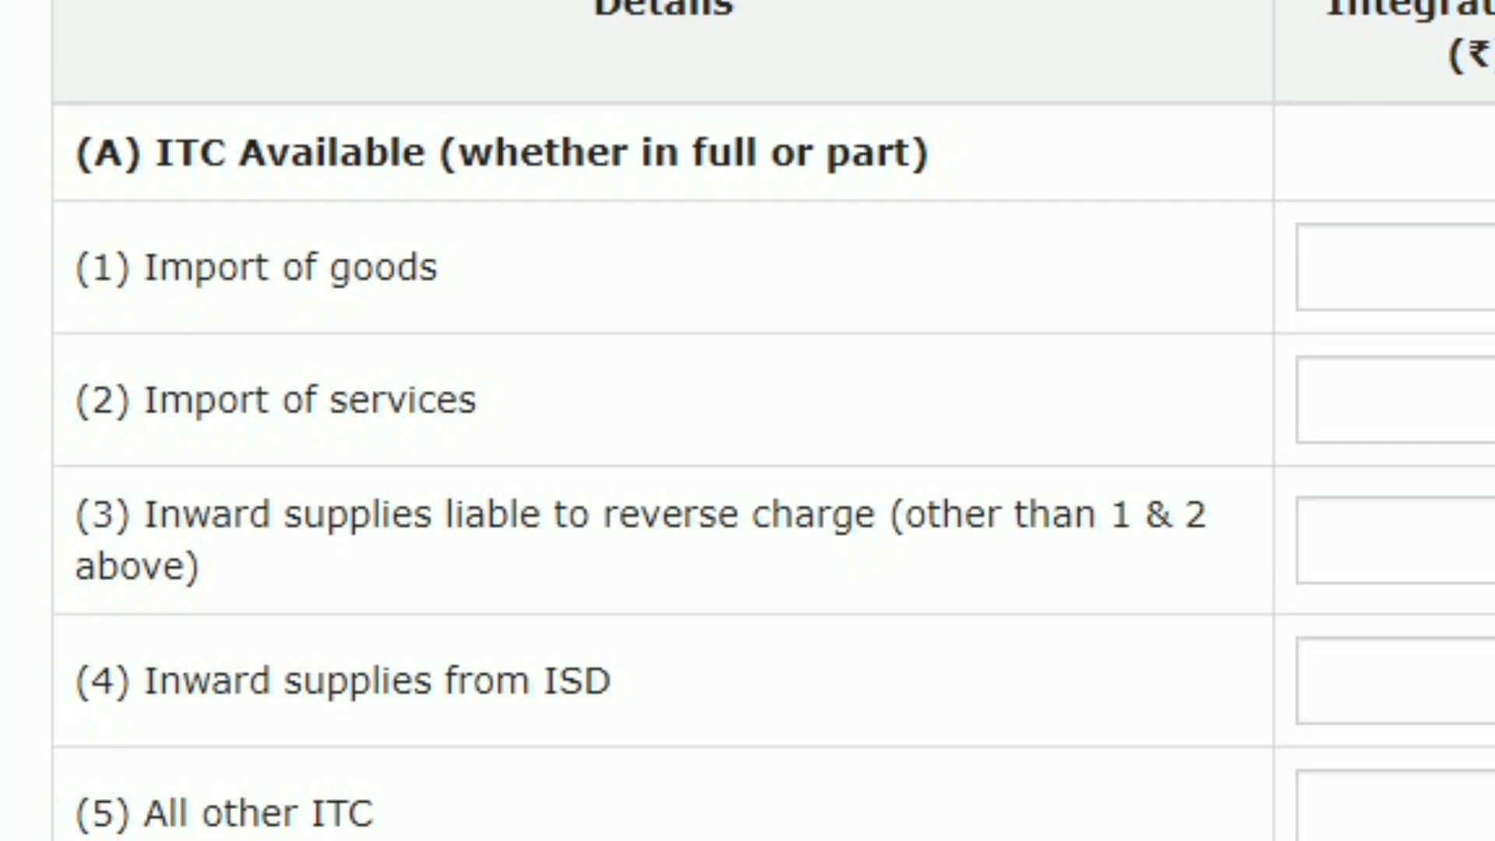
pyautogui.scroll(-3, 748, 421)
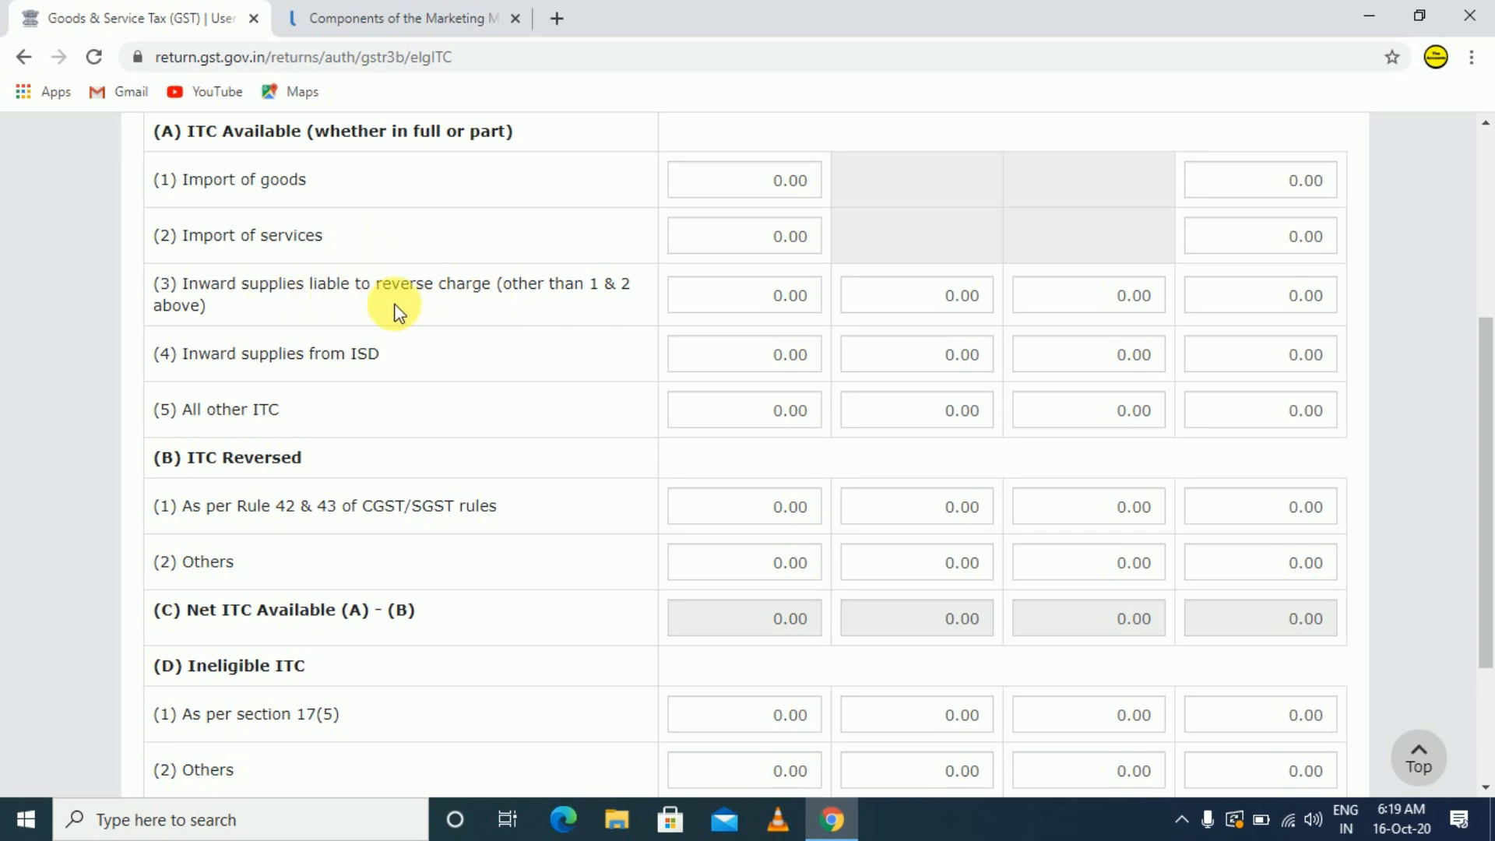
pyautogui.scroll(3, 651, 343)
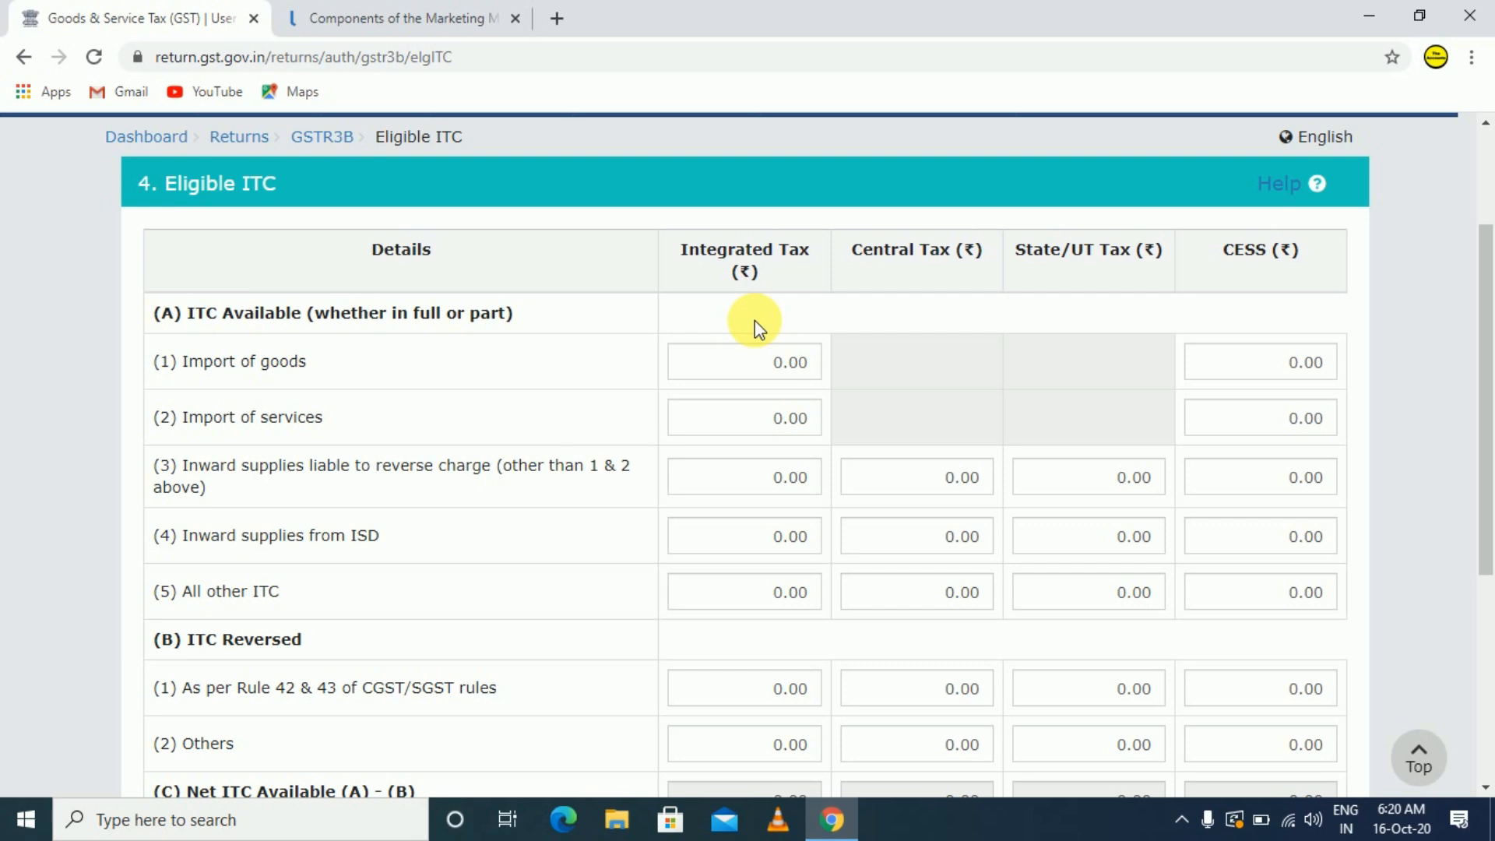
# - Examine the tax fields for inward supplies liable to reverse charge (3) and inward supplies from ISD (4)
pyautogui.click(788, 482)
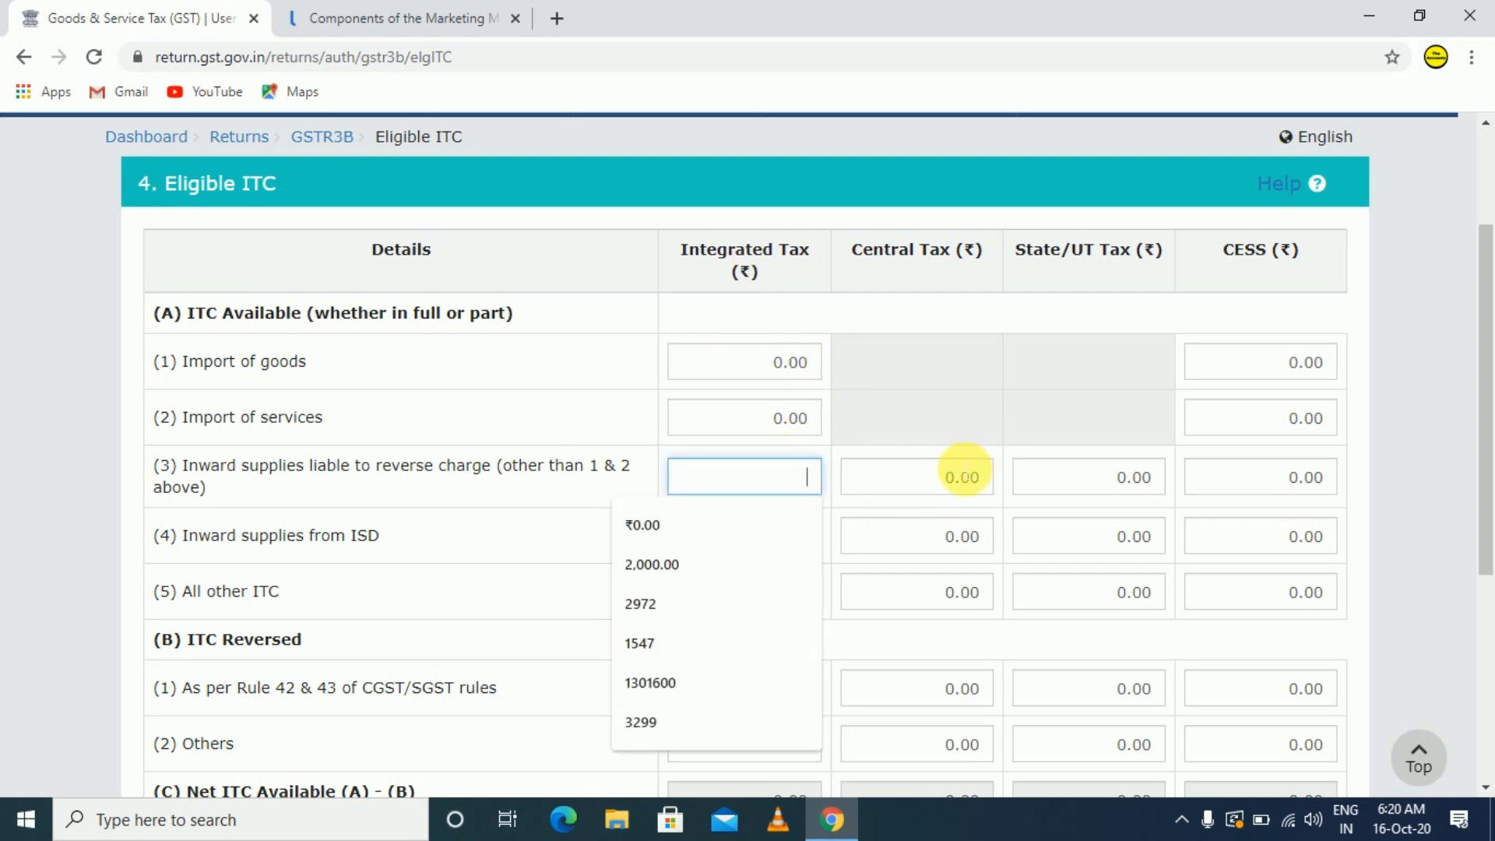
pyautogui.click(963, 476)
pyautogui.click(1039, 479)
pyautogui.click(1053, 482)
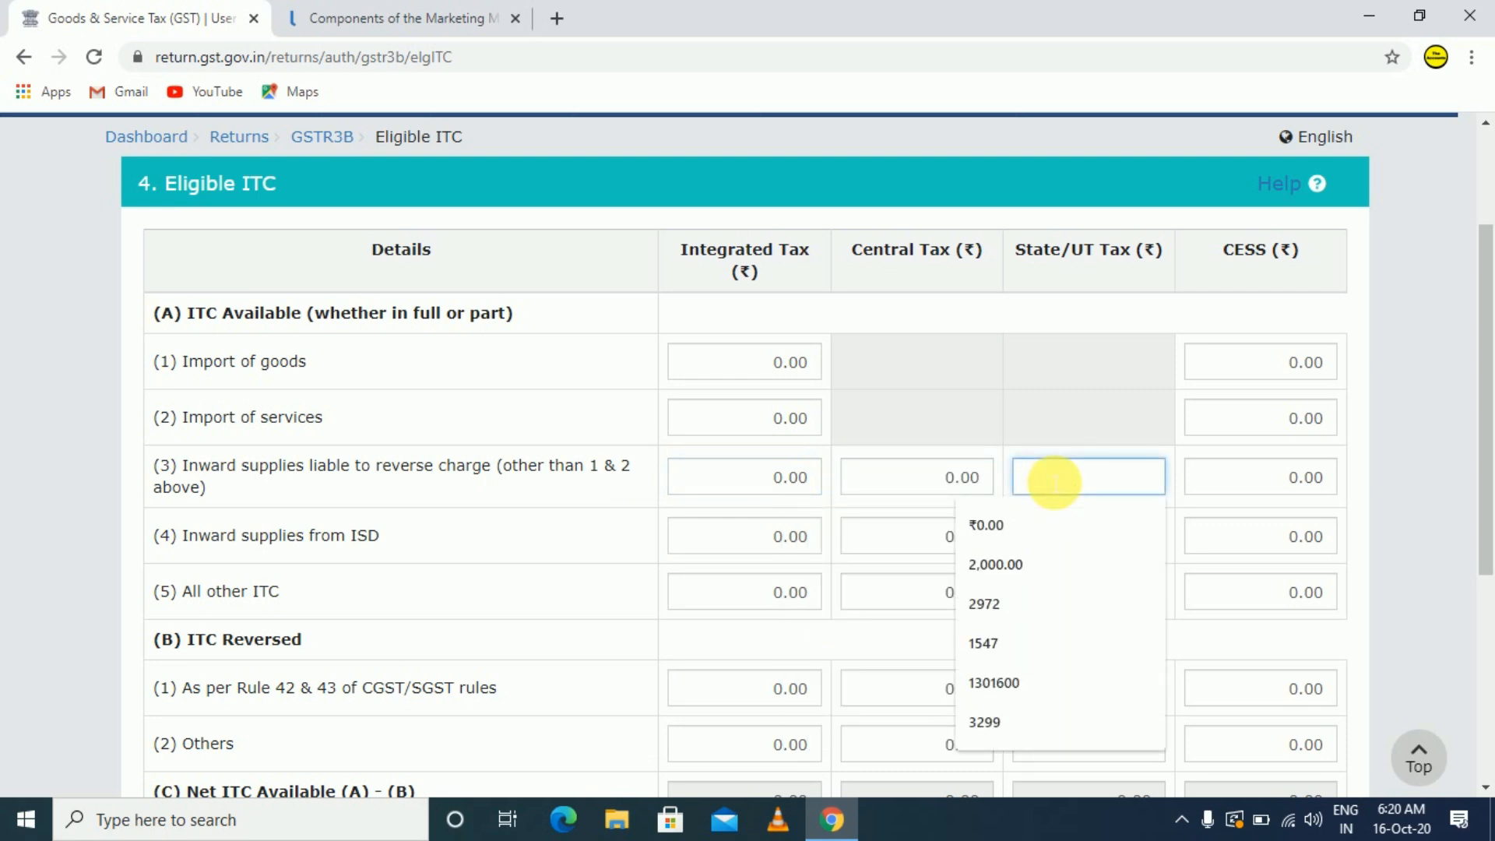
pyautogui.scroll(-2, 1028, 475)
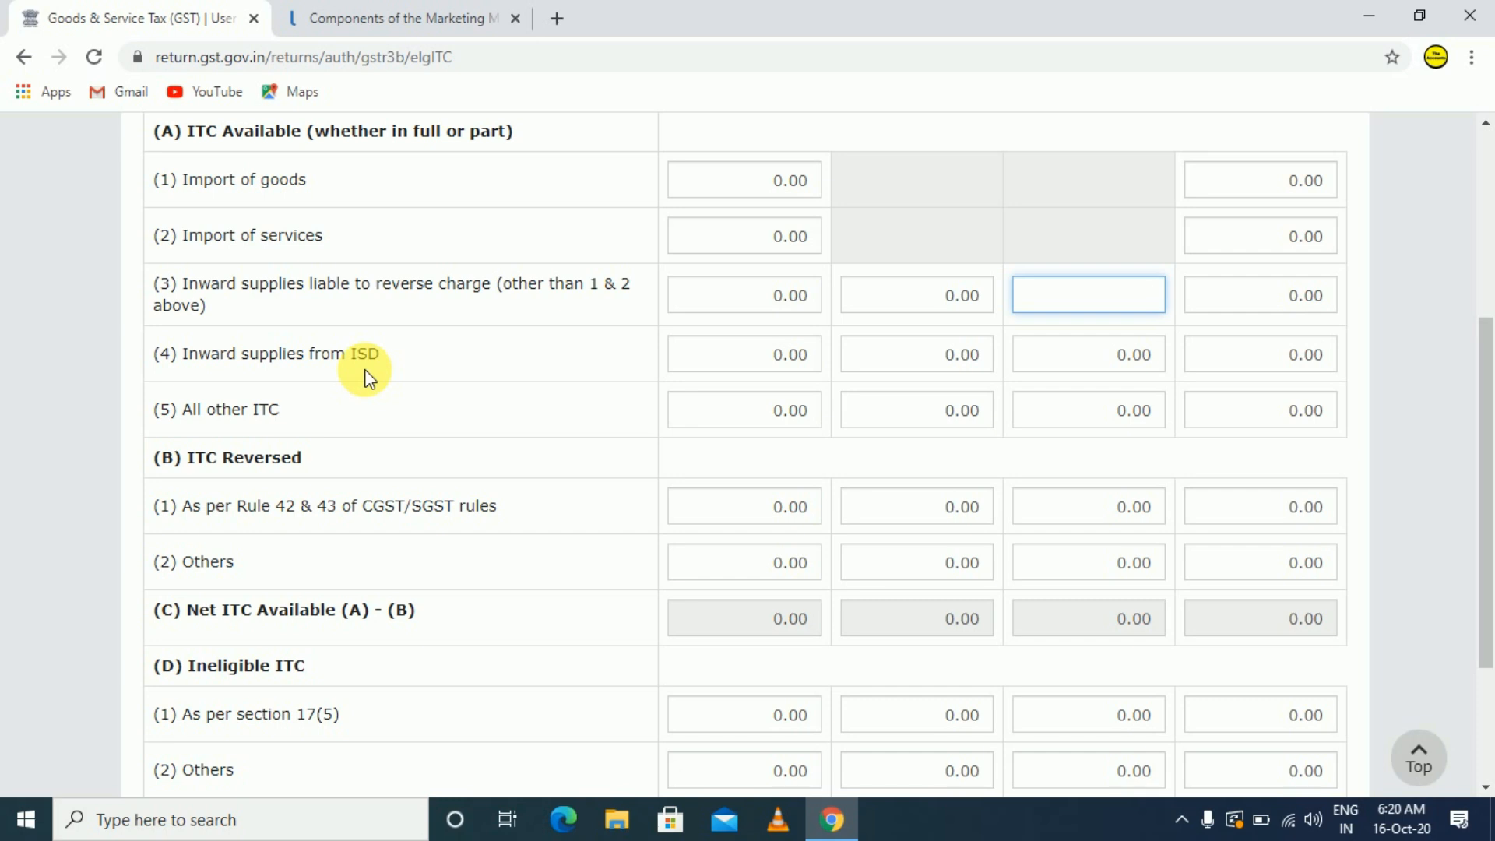
pyautogui.scroll(2, 533, 413)
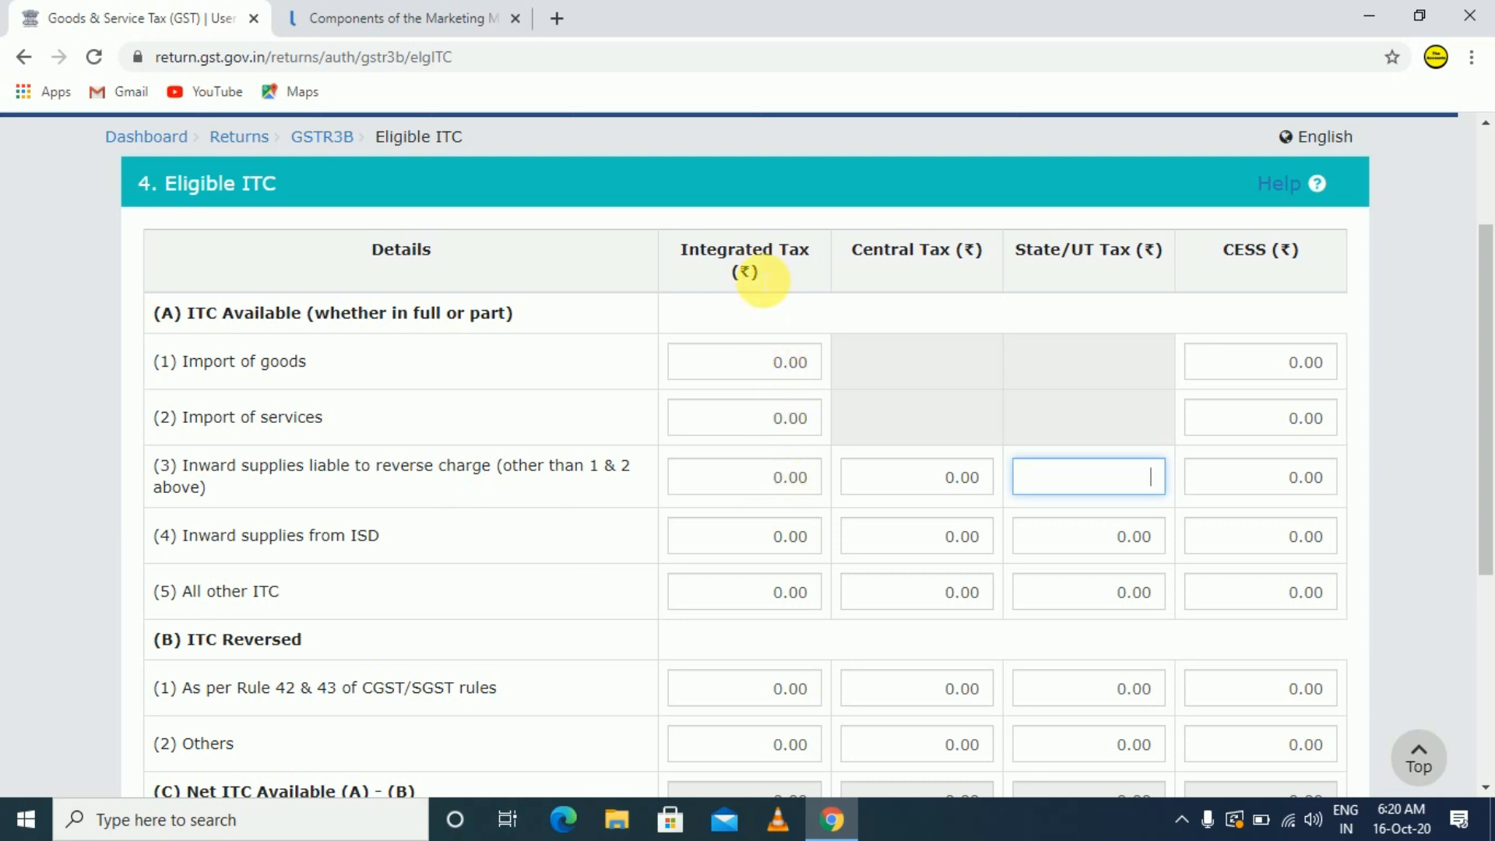
pyautogui.click(798, 547)
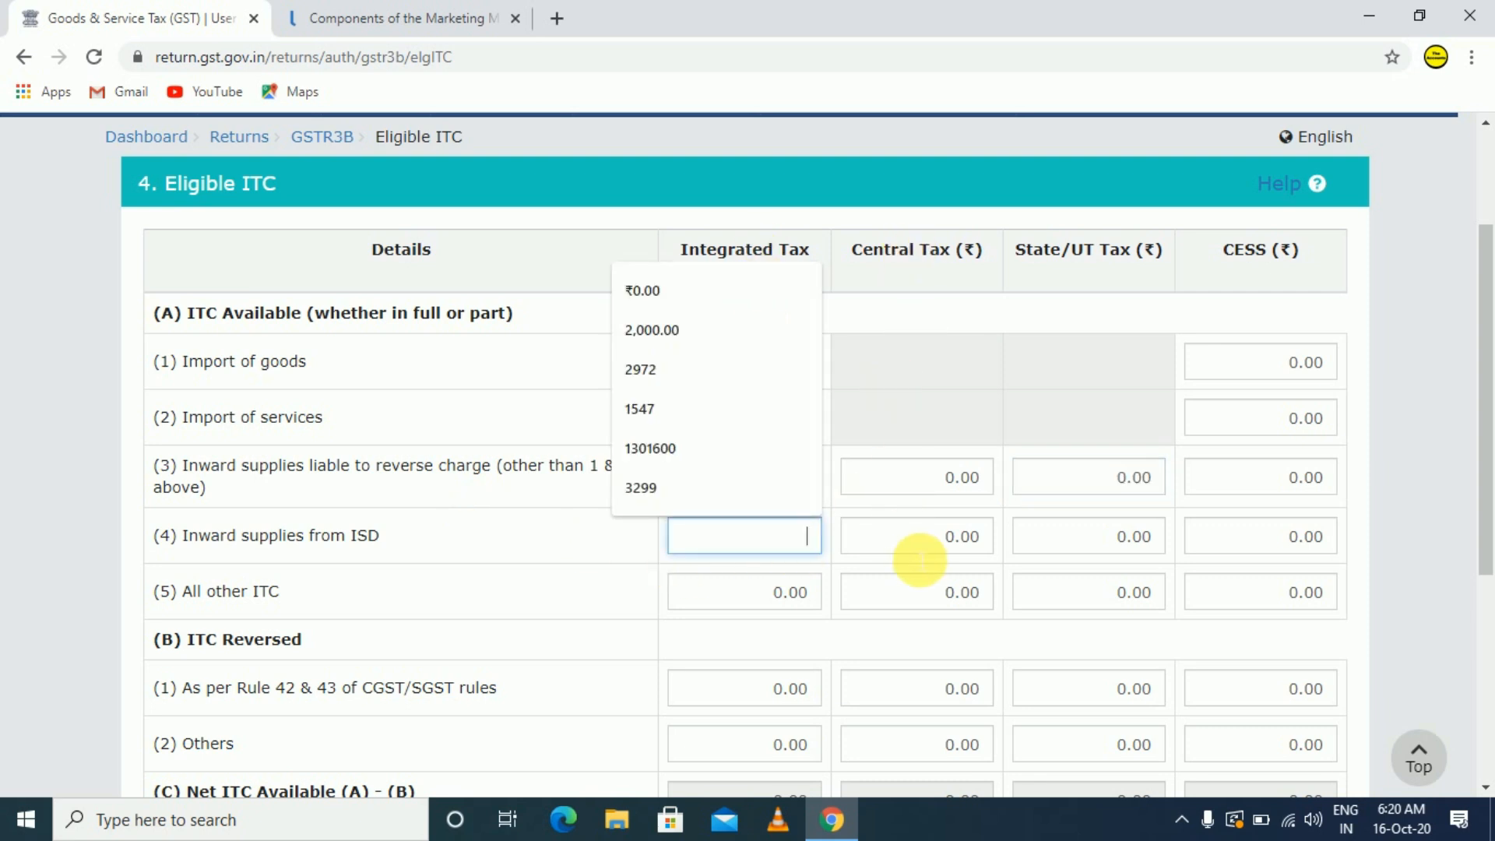
pyautogui.click(938, 545)
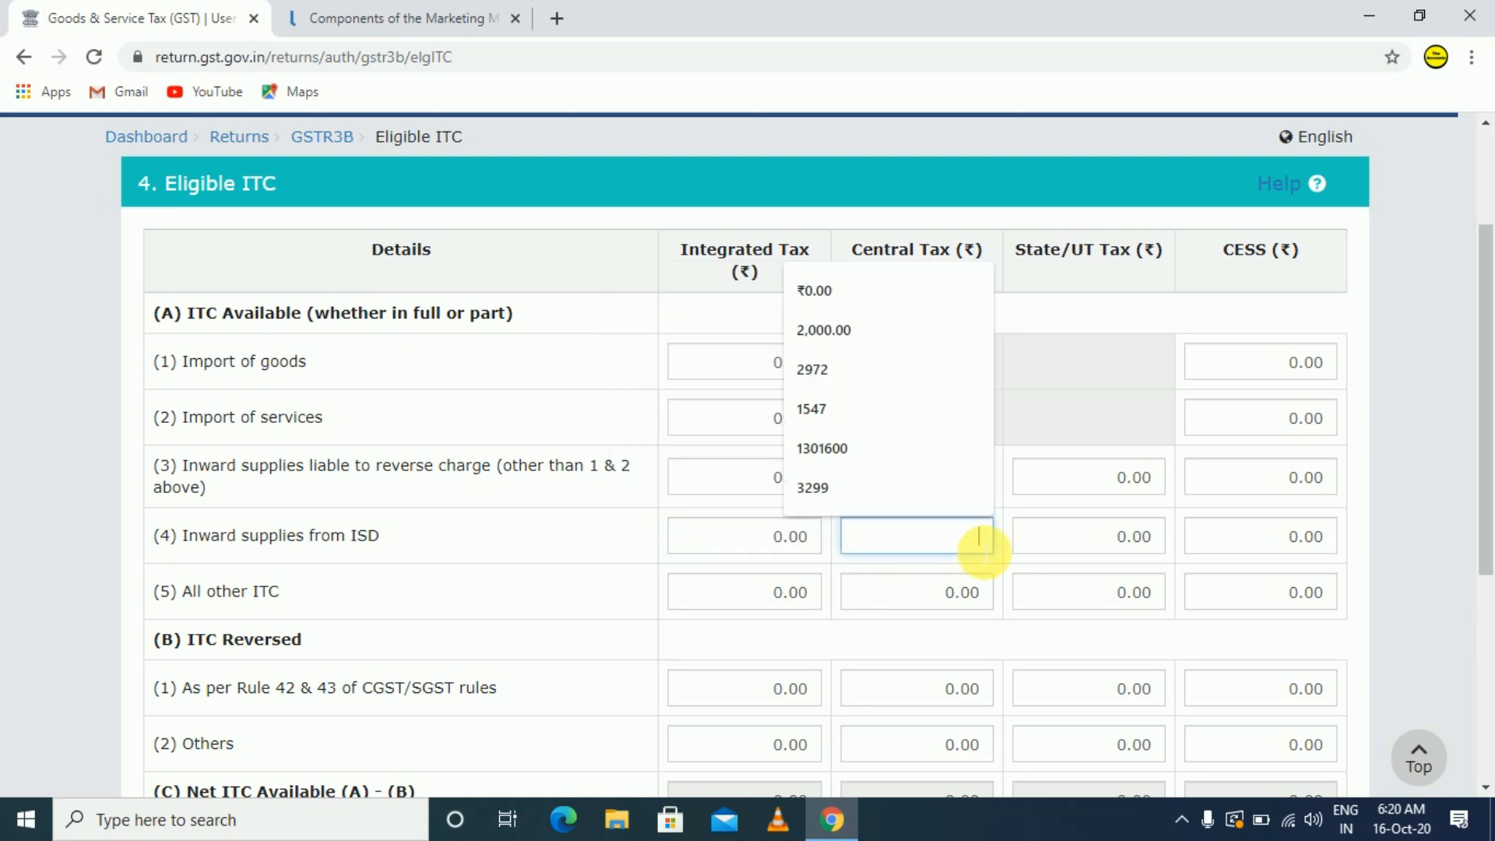
pyautogui.click(1040, 539)
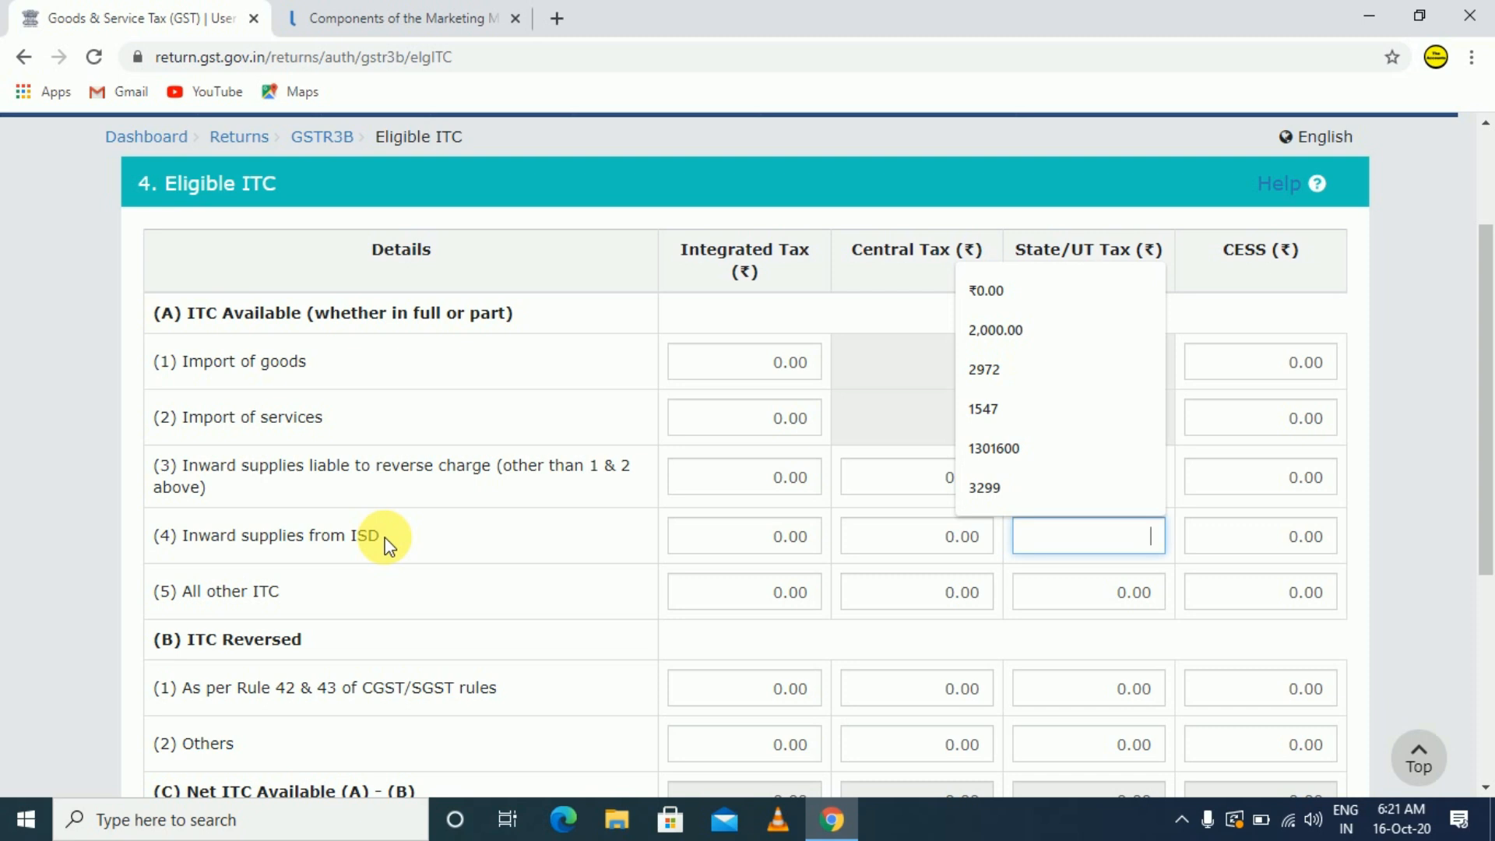
pyautogui.scroll(-2, 387, 545)
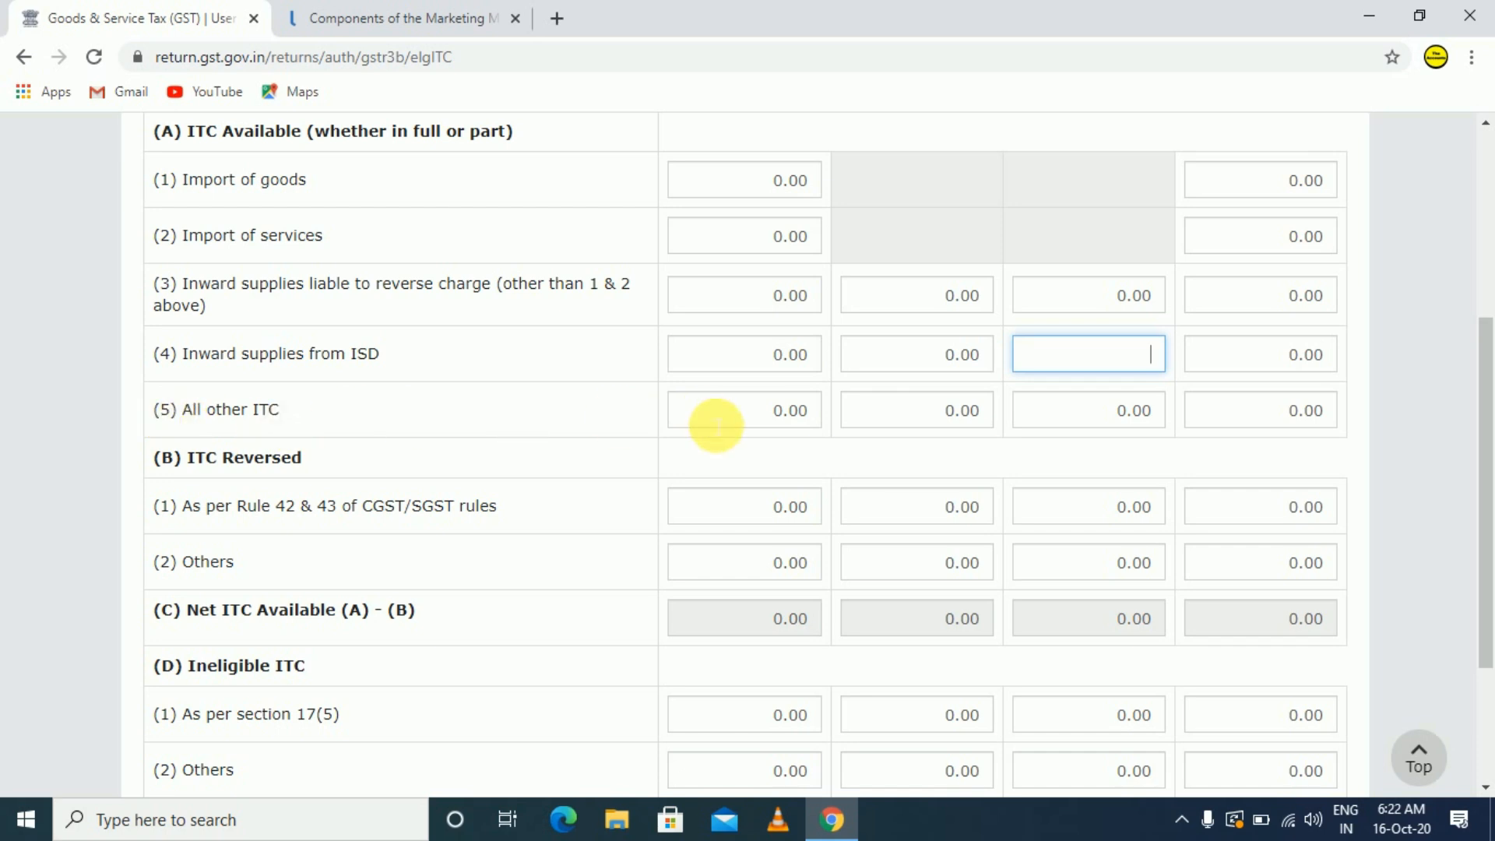
pyautogui.scroll(2, 711, 423)
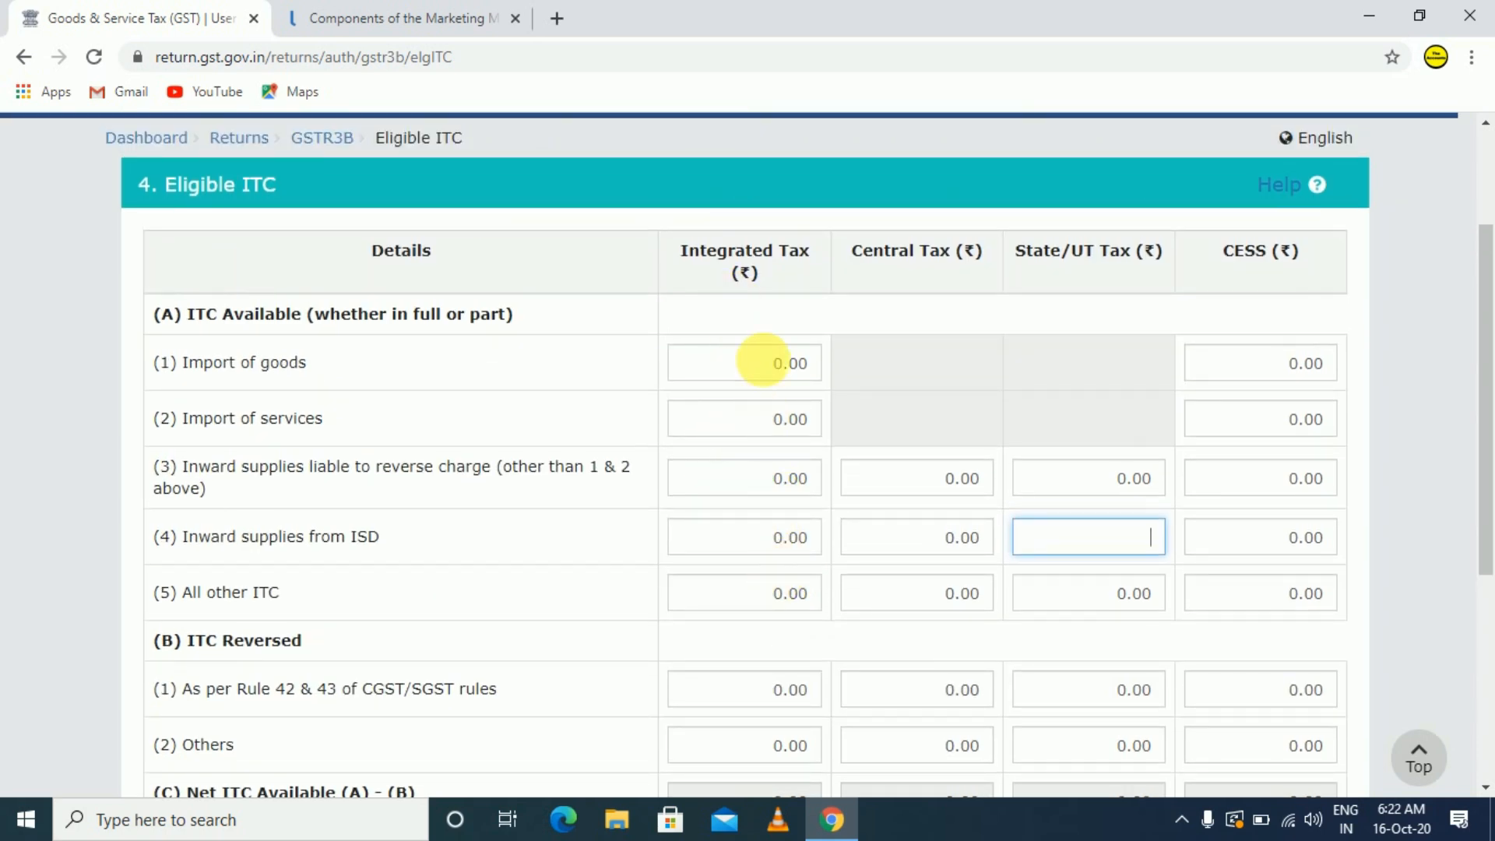
# - Fill row (5), All other ITC, with integrated tax 100 and central tax 10
pyautogui.click(786, 593)
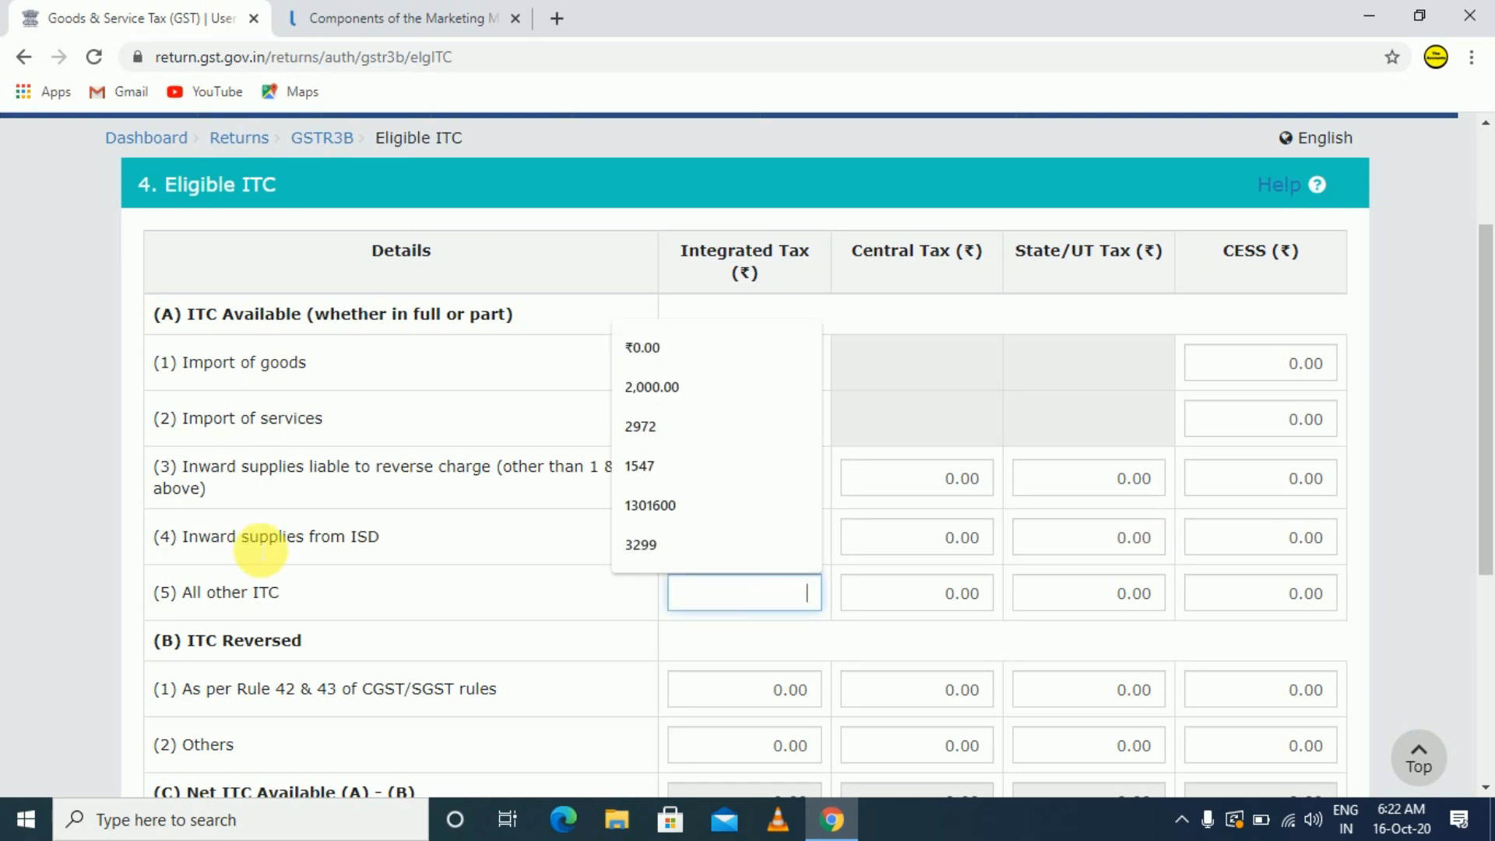
pyautogui.write('100')
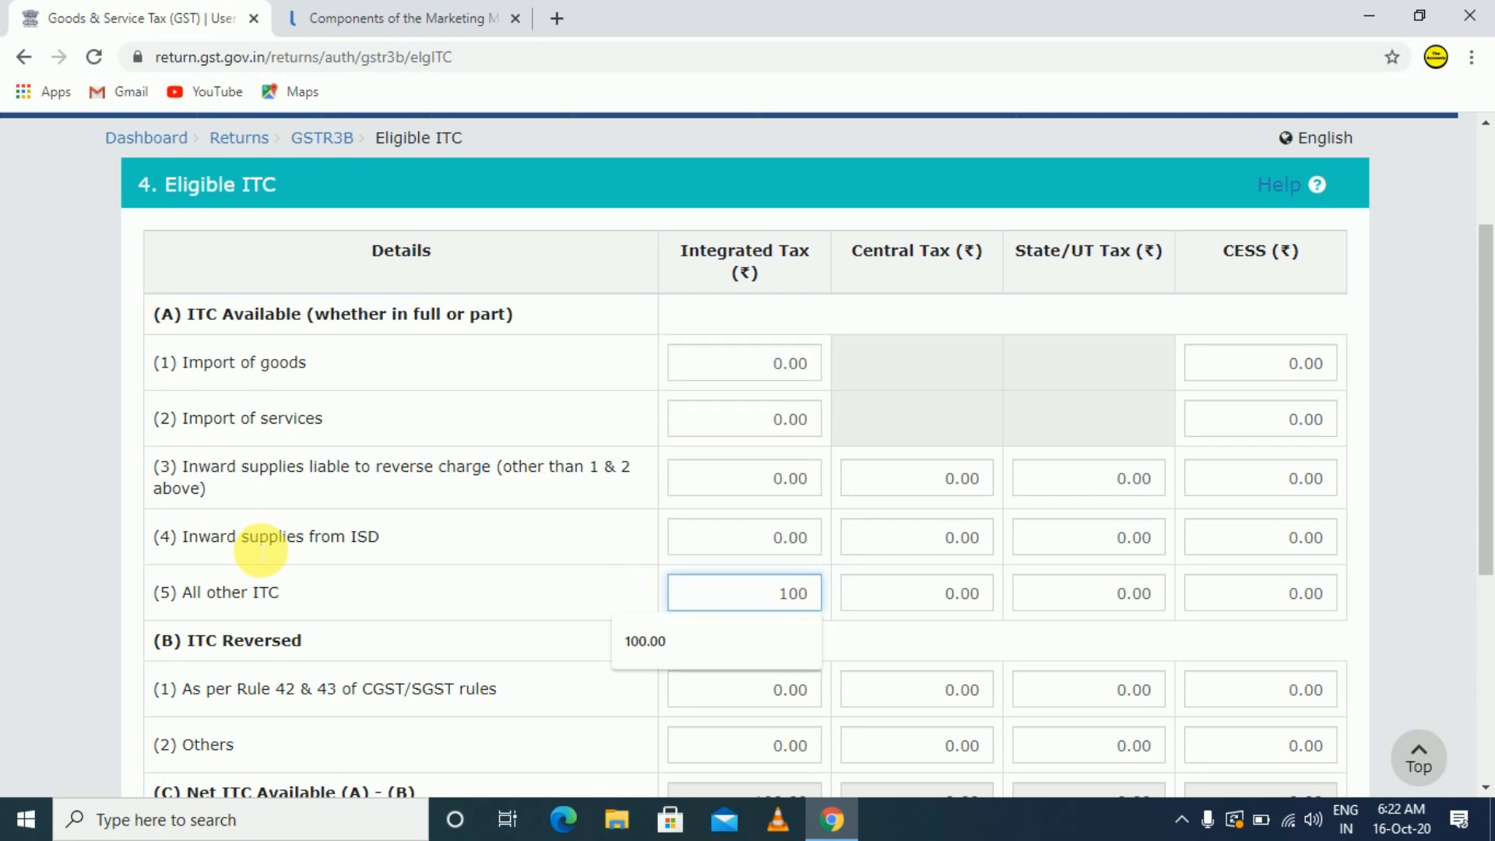
pyautogui.press('Tab')
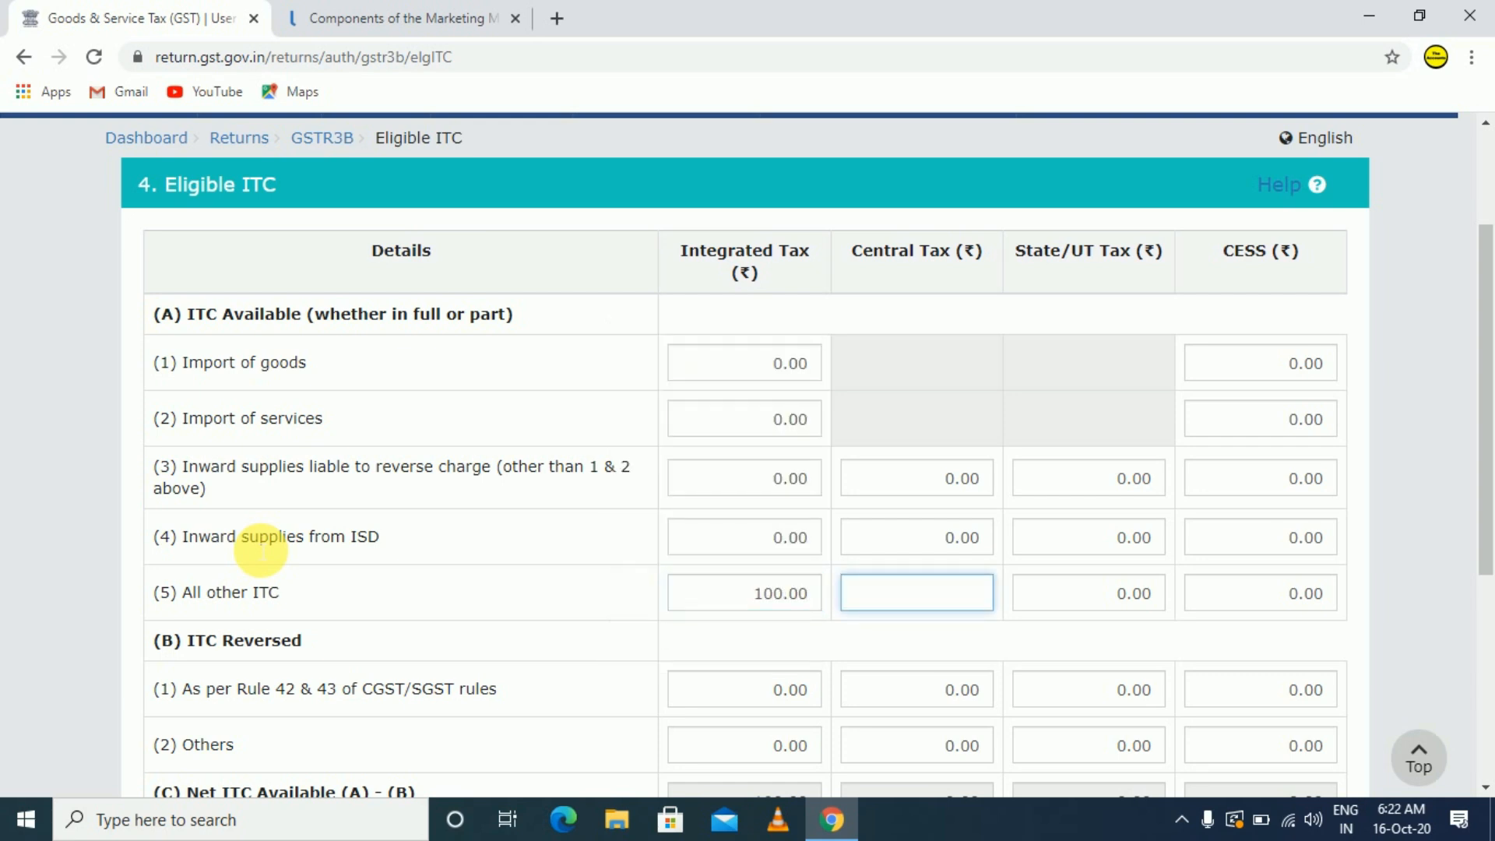
pyautogui.write('10')
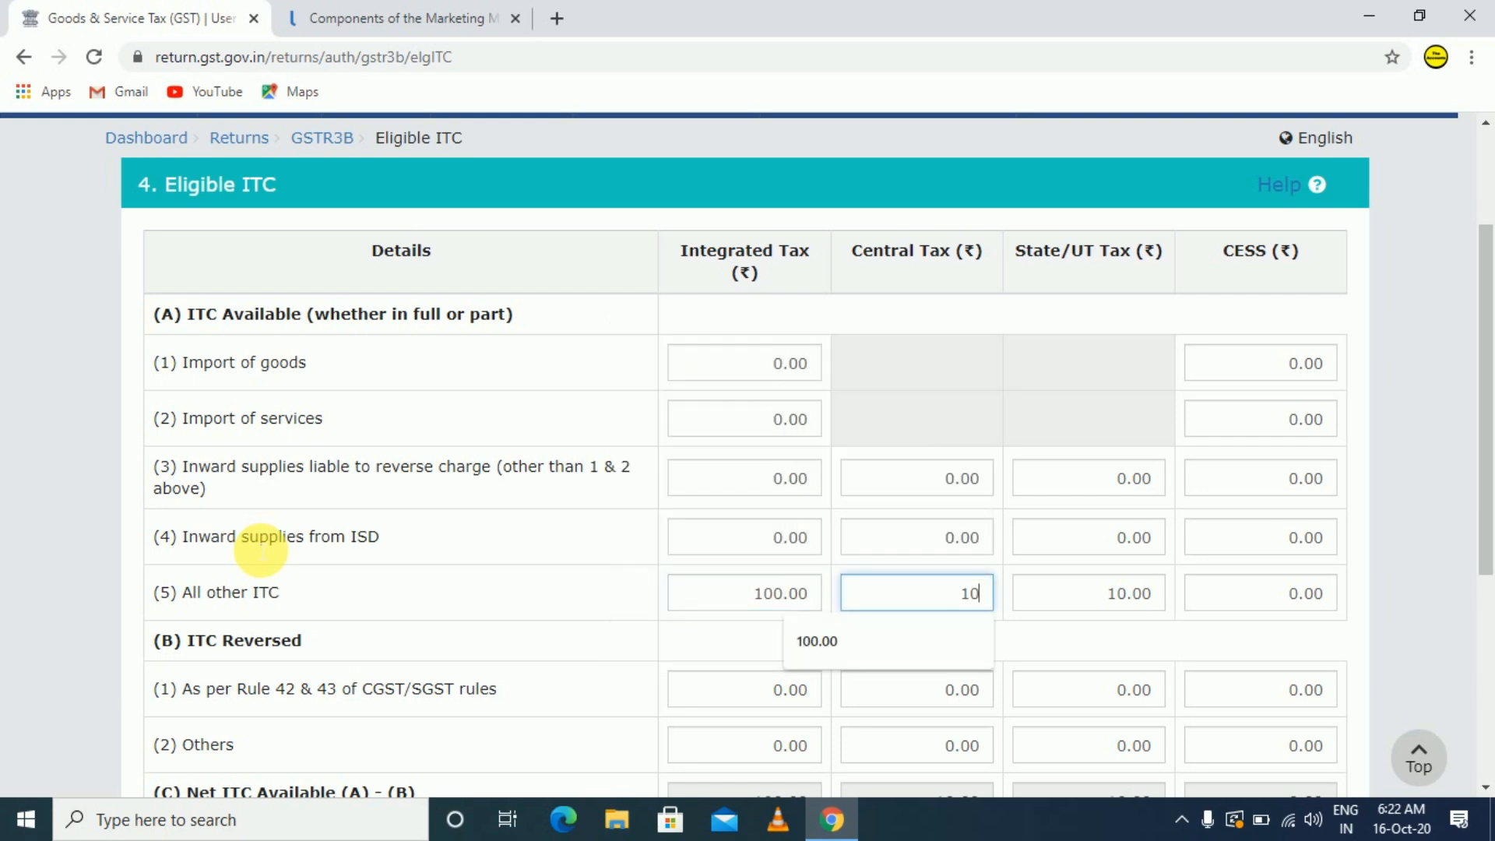
# - Leave the ITC Reversed and Ineligible ITC rows at zero and confirm the Eligible ITC table
pyautogui.press('Tab')
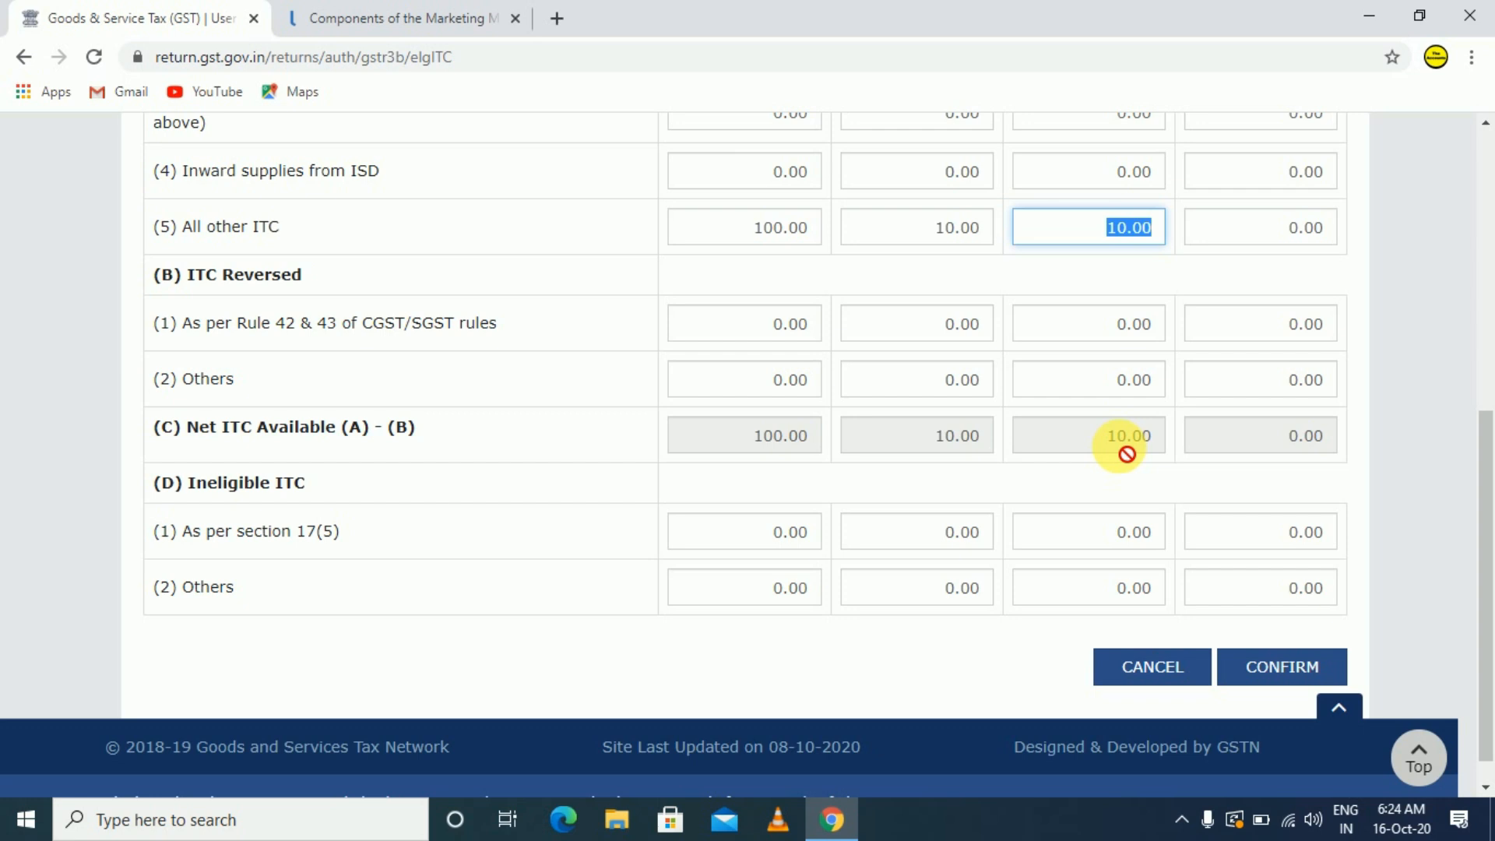
pyautogui.scroll(-1, 1121, 448)
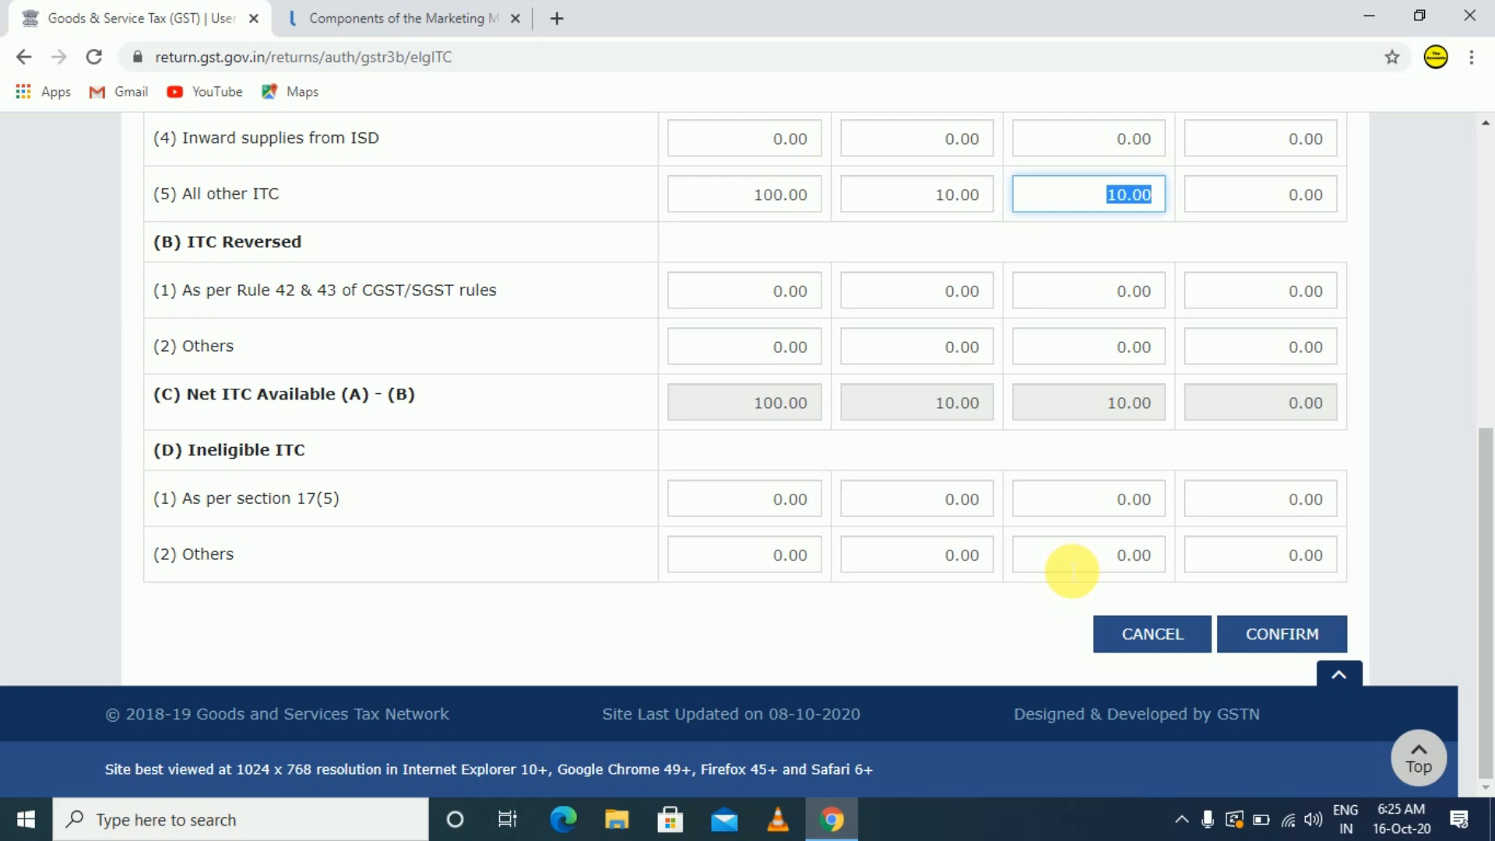
pyautogui.scroll(2, 366, 268)
pyautogui.scroll(2, 506, 331)
pyautogui.scroll(-4, 457, 319)
pyautogui.click(1278, 637)
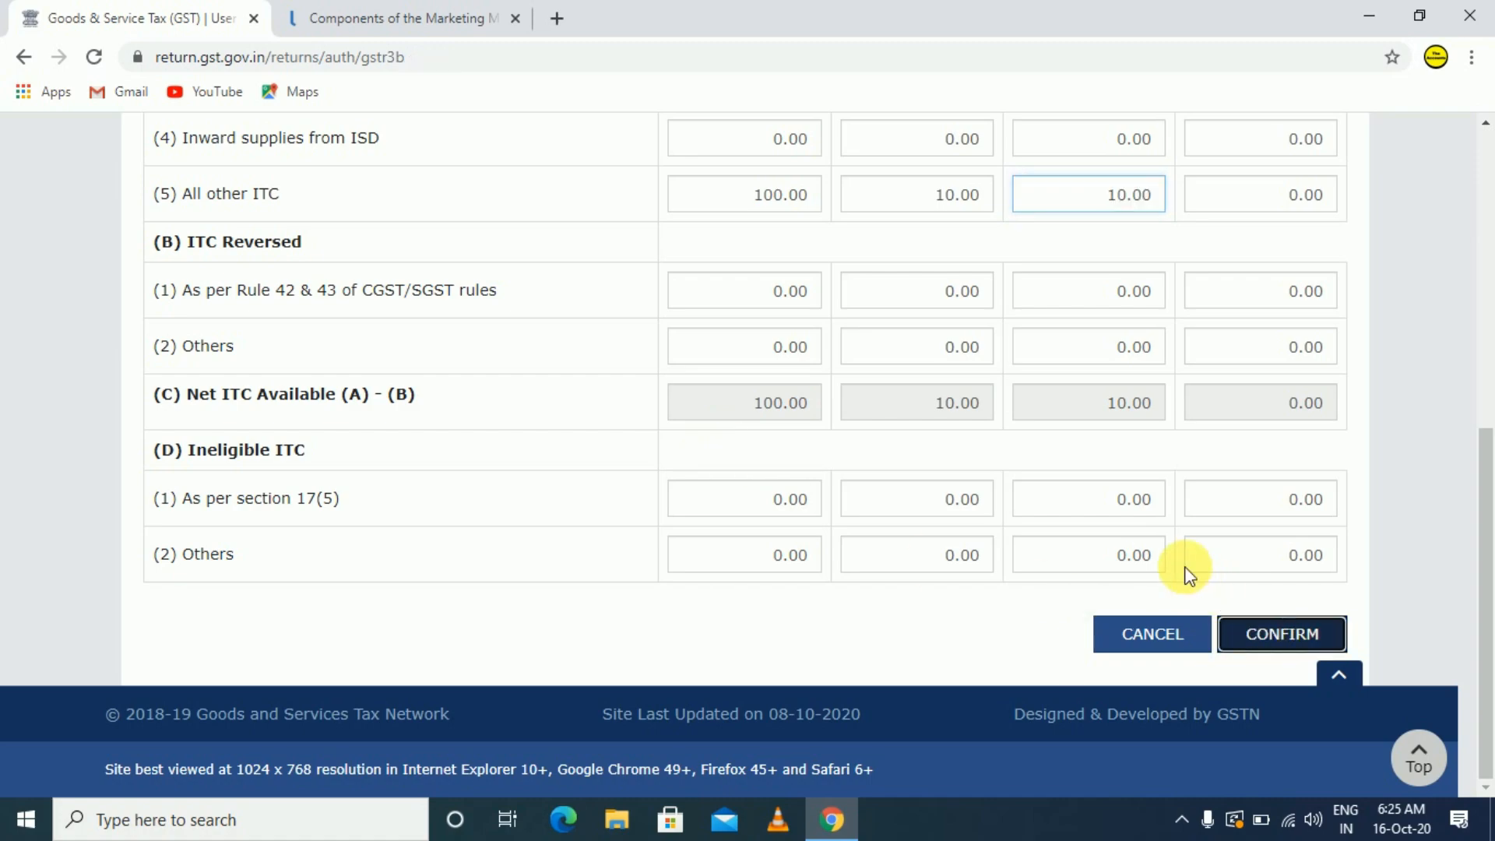
# - Check the tax amounts on the 4. Eligible ITC tile of the GSTR-3B summary
pyautogui.scroll(-10, 1145, 535)
pyautogui.scroll(-3, 1141, 528)
pyautogui.scroll(2, 1105, 535)
pyautogui.scroll(3, 1106, 534)
pyautogui.scroll(2, 678, 437)
pyautogui.scroll(-2, 694, 437)
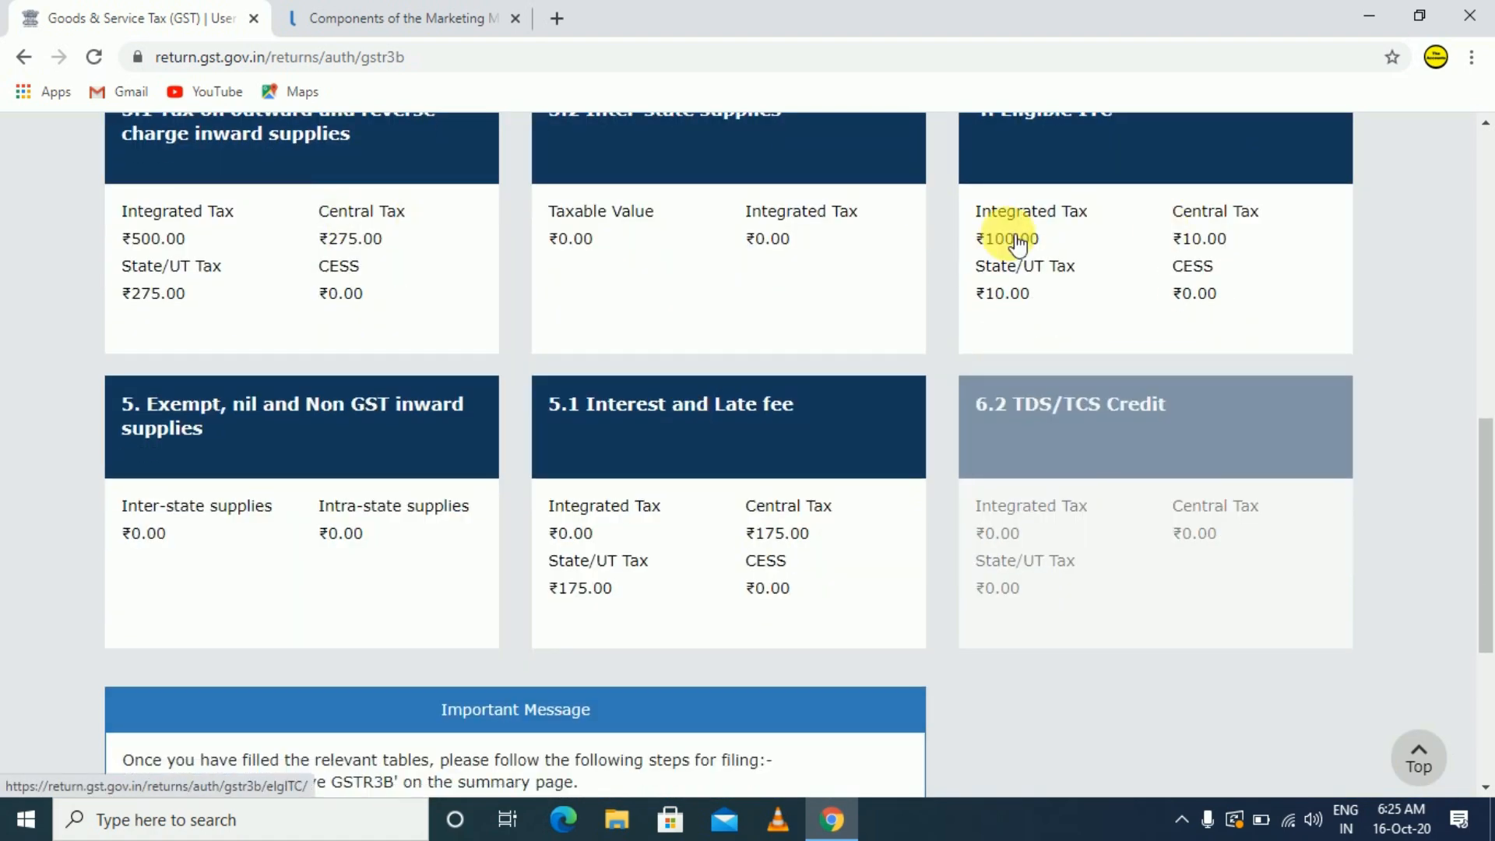
pyautogui.scroll(2, 634, 250)
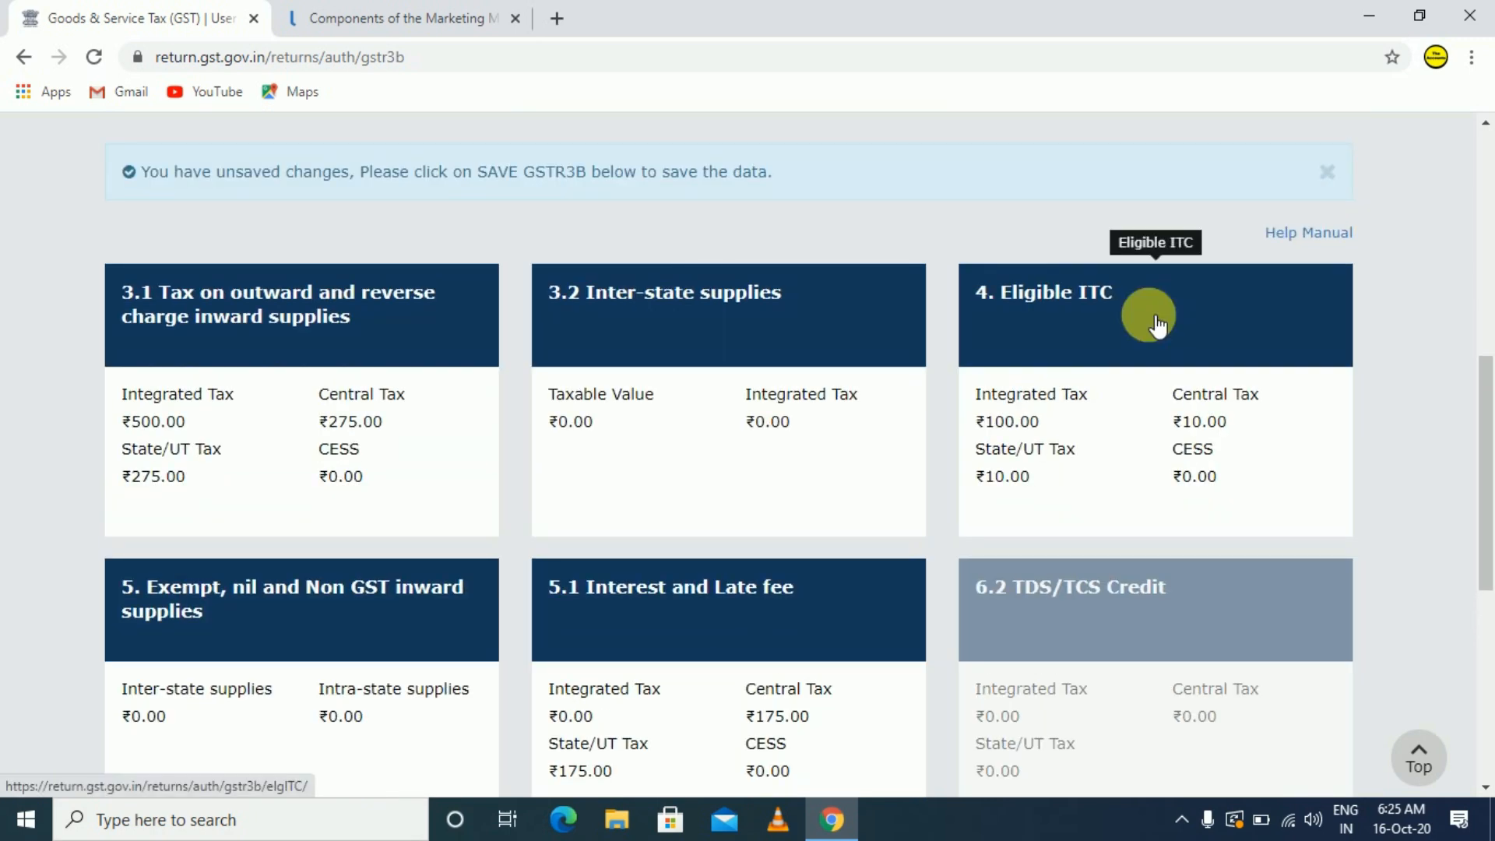
# - Open table 5, Exempt, nil and Non GST inward supplies, and confirm it with all values left at zero
pyautogui.scroll(-2, 755, 405)
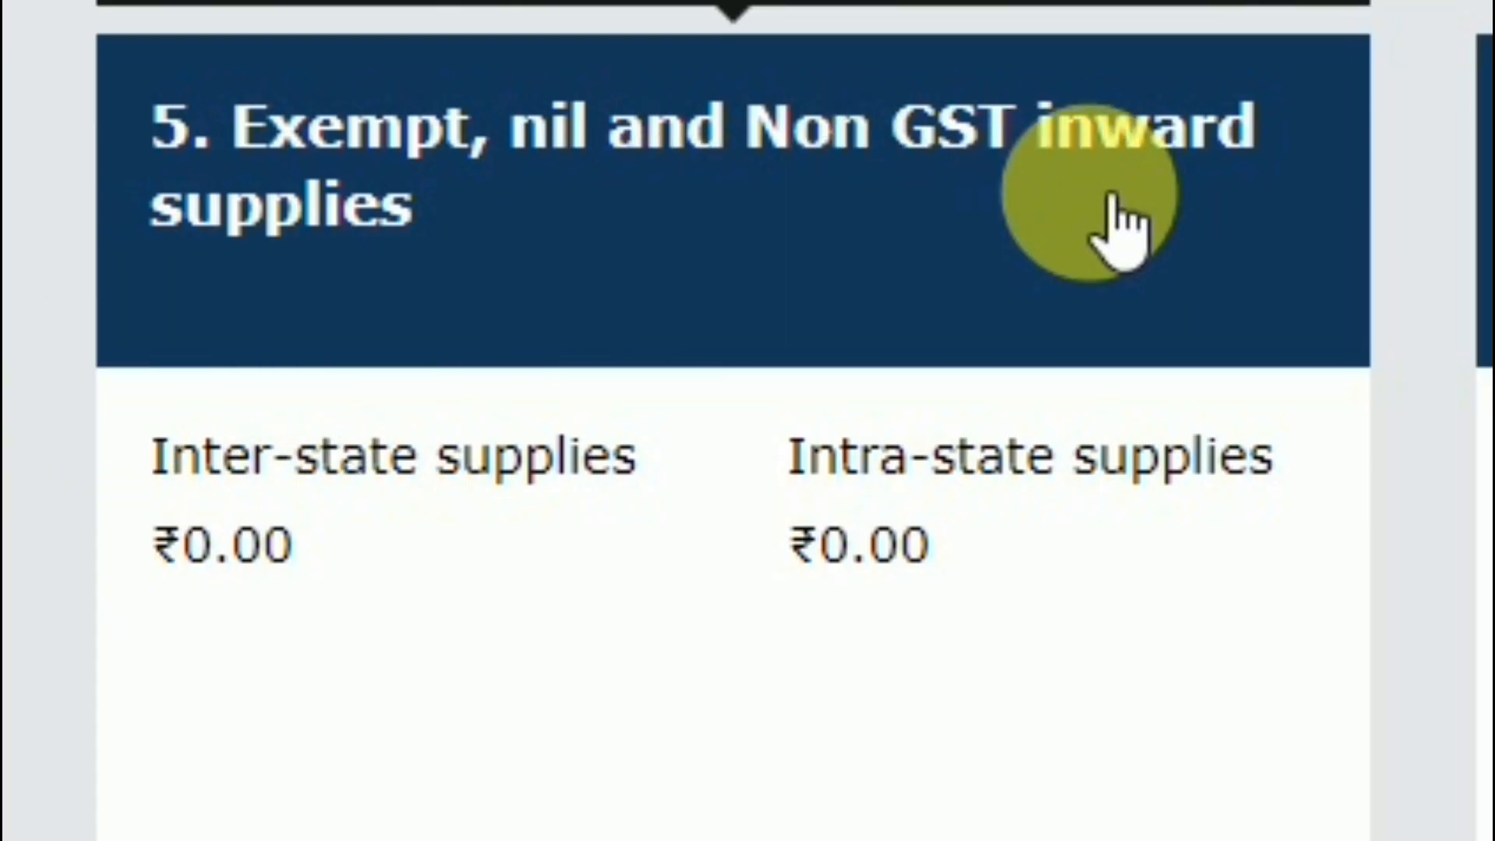
pyautogui.click(767, 448)
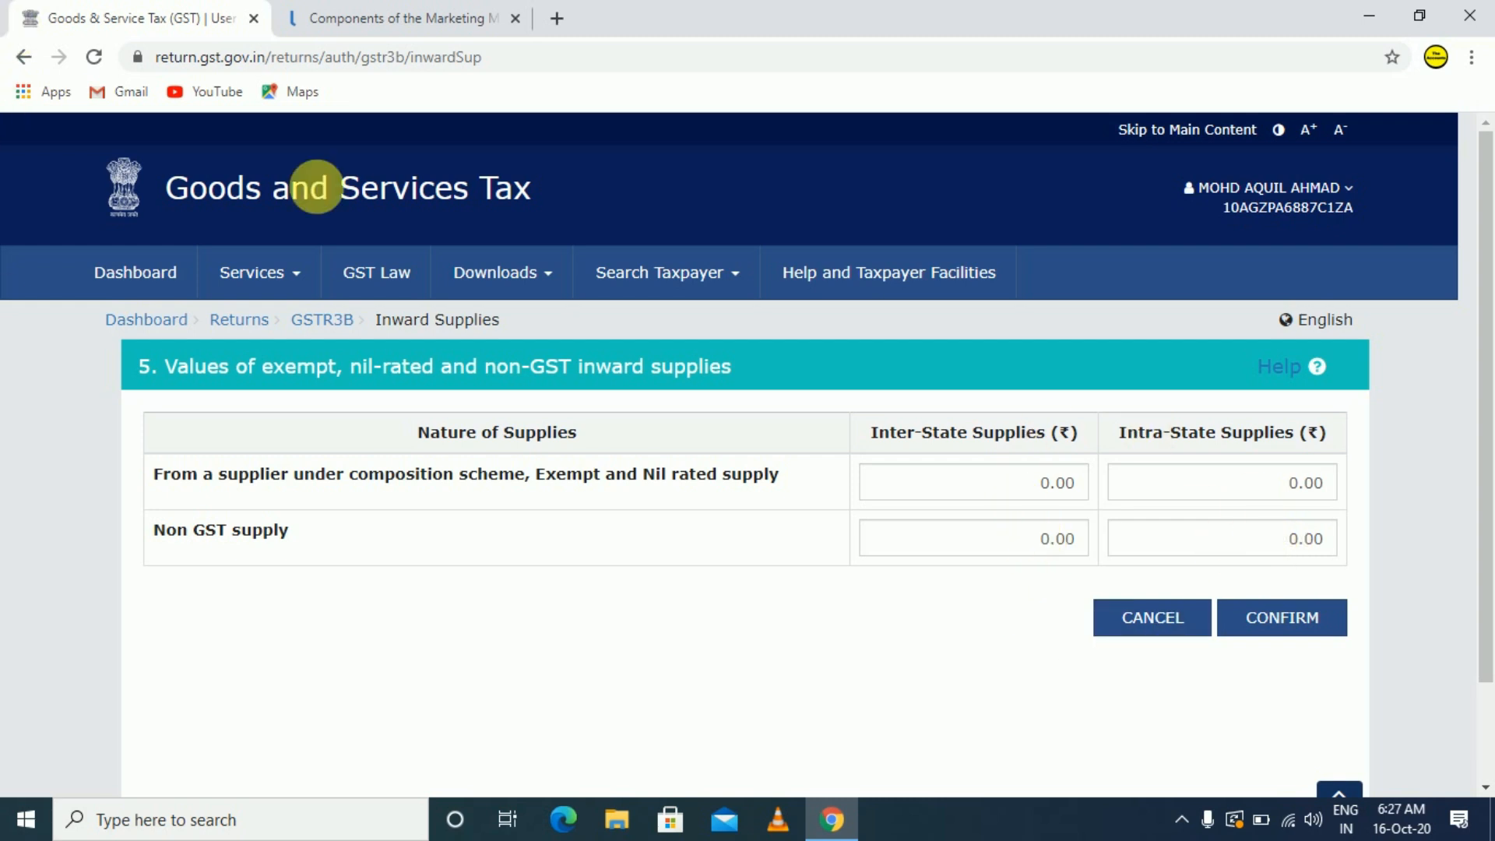
pyautogui.click(1270, 625)
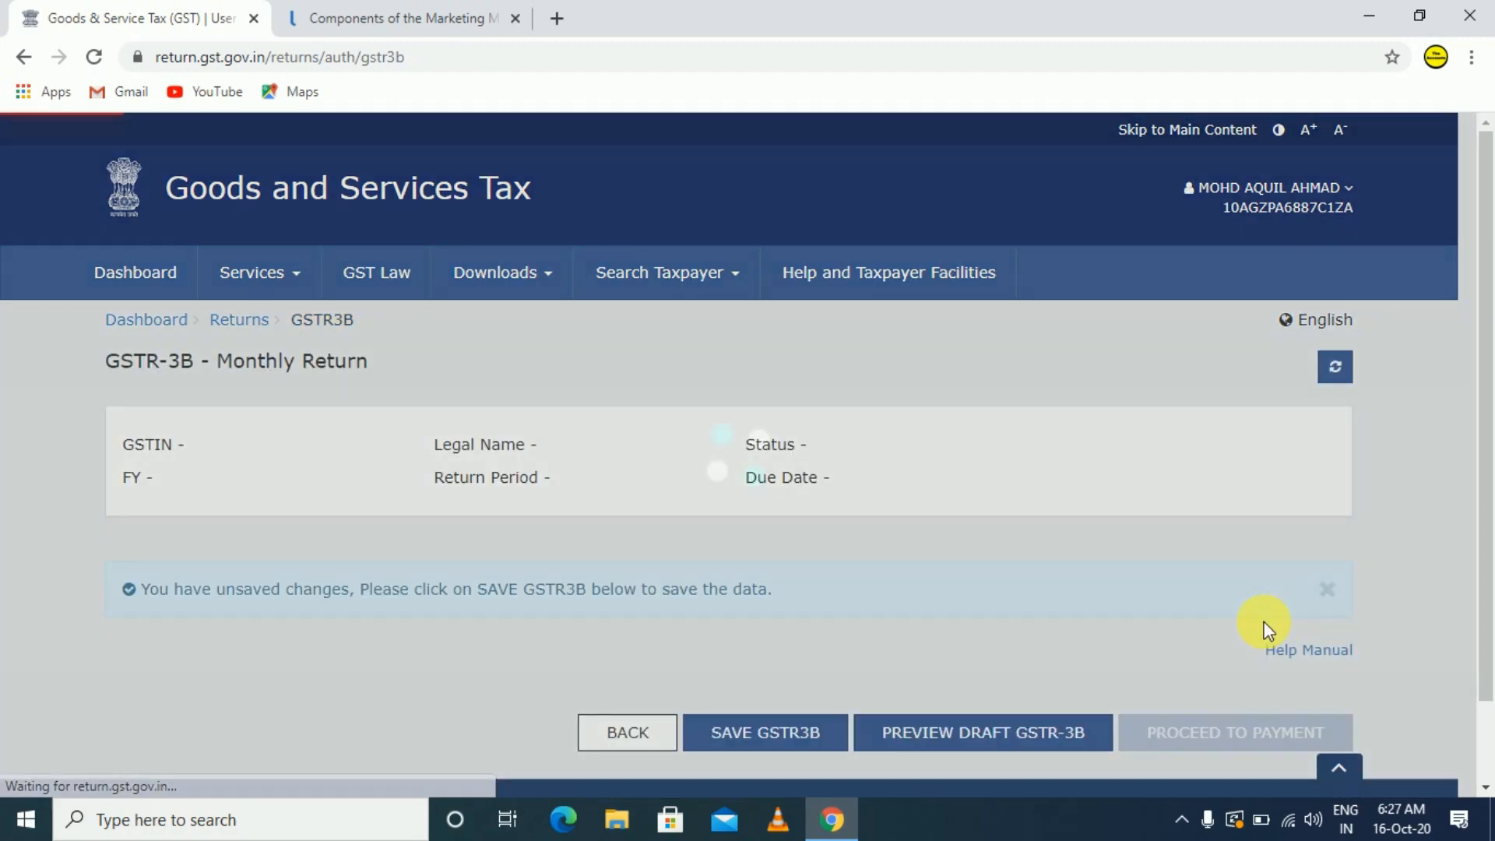
# - Save the filled GSTR-3B return from the summary page
pyautogui.scroll(-9, 1265, 627)
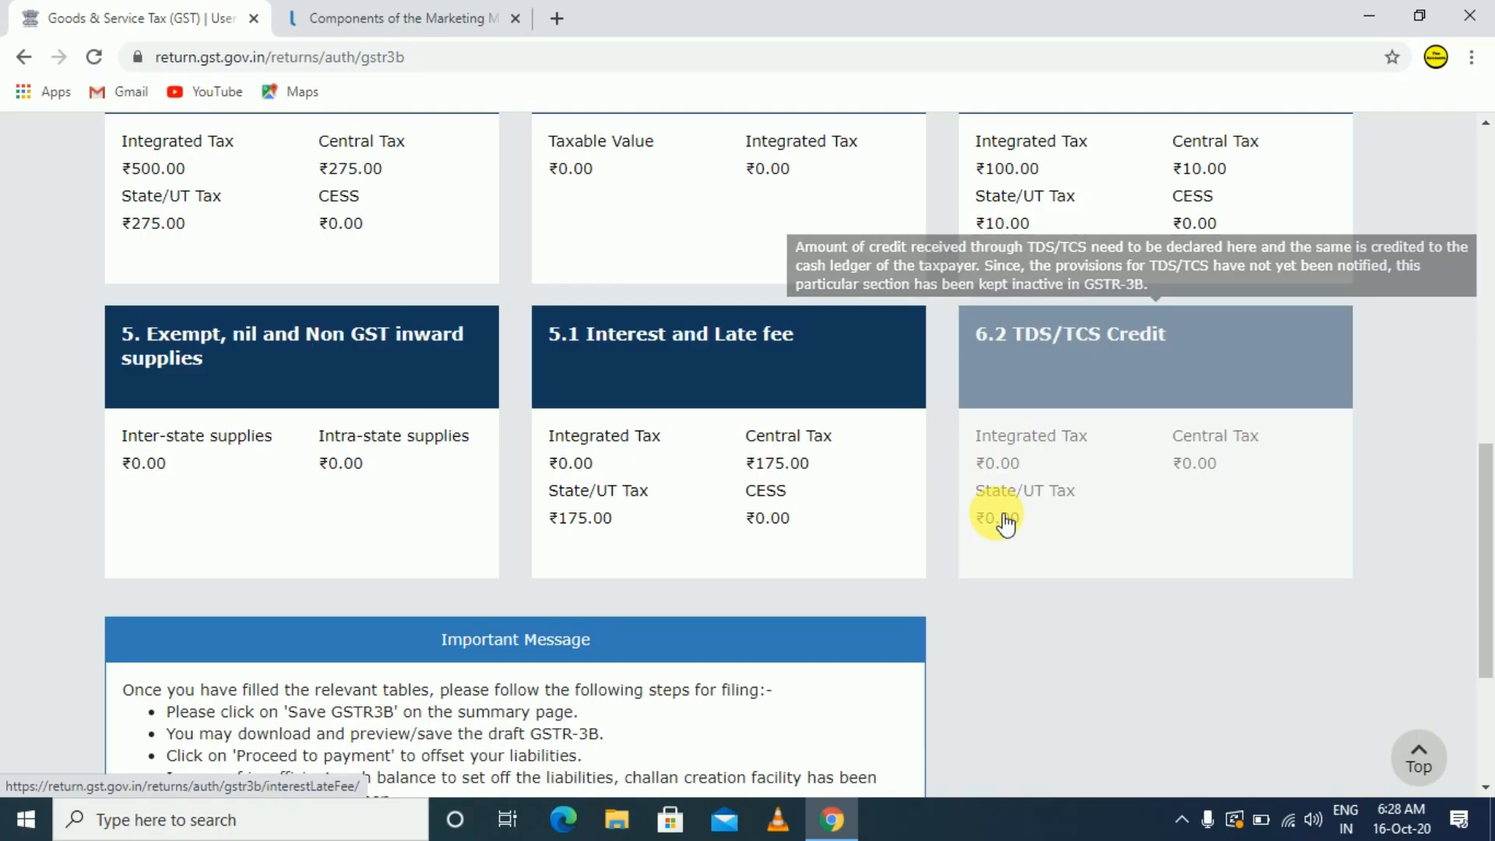
pyautogui.scroll(-4, 1001, 524)
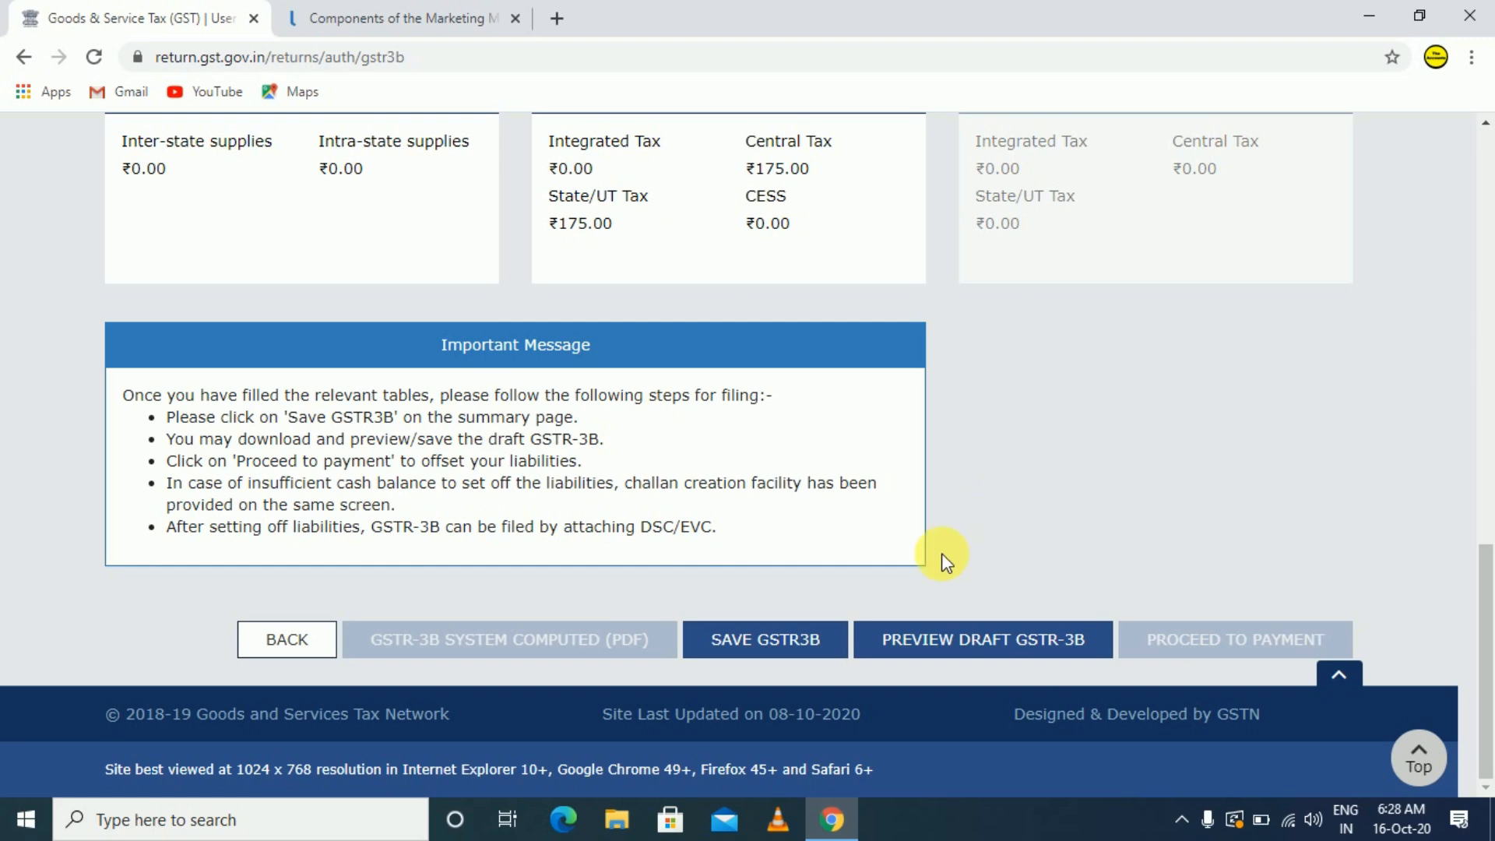
pyautogui.click(783, 649)
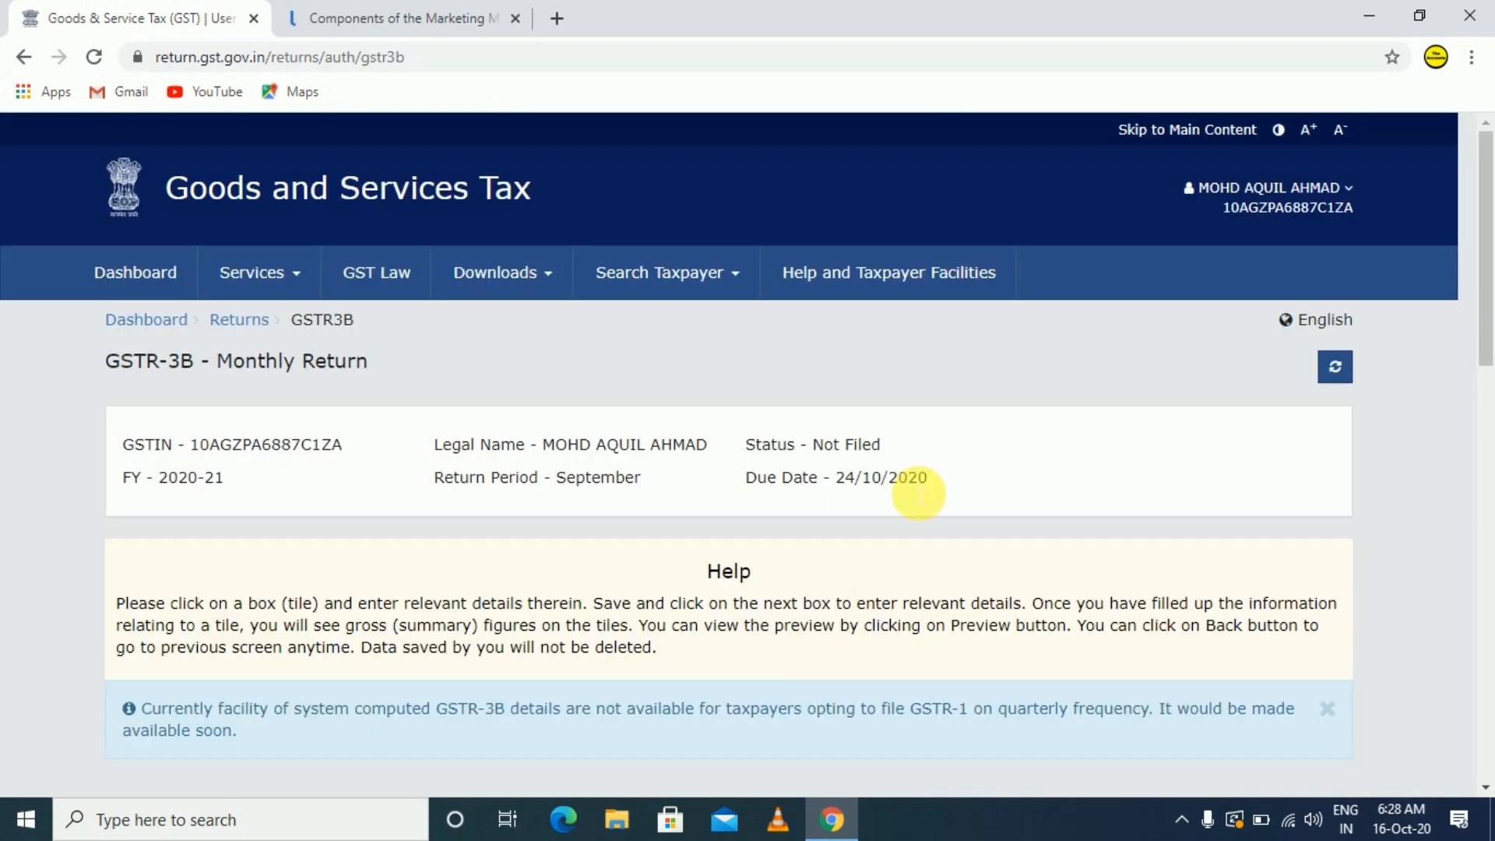
# - Proceed to payment for the saved return and bring up the table of tax payable and tax paid through ITC
pyautogui.scroll(-10, 908, 494)
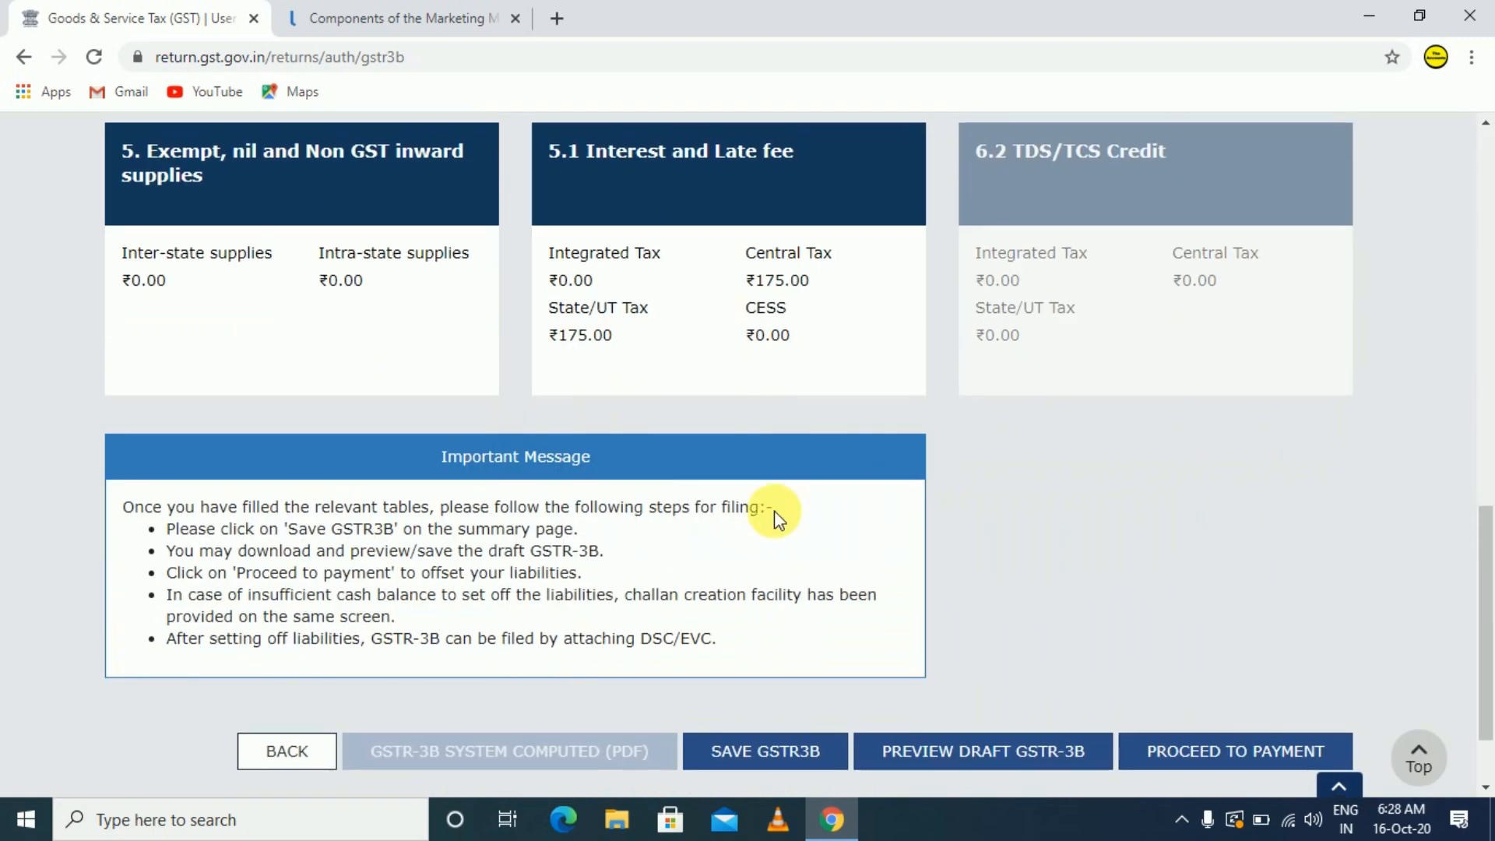
pyautogui.click(1204, 751)
pyautogui.scroll(-5, 881, 487)
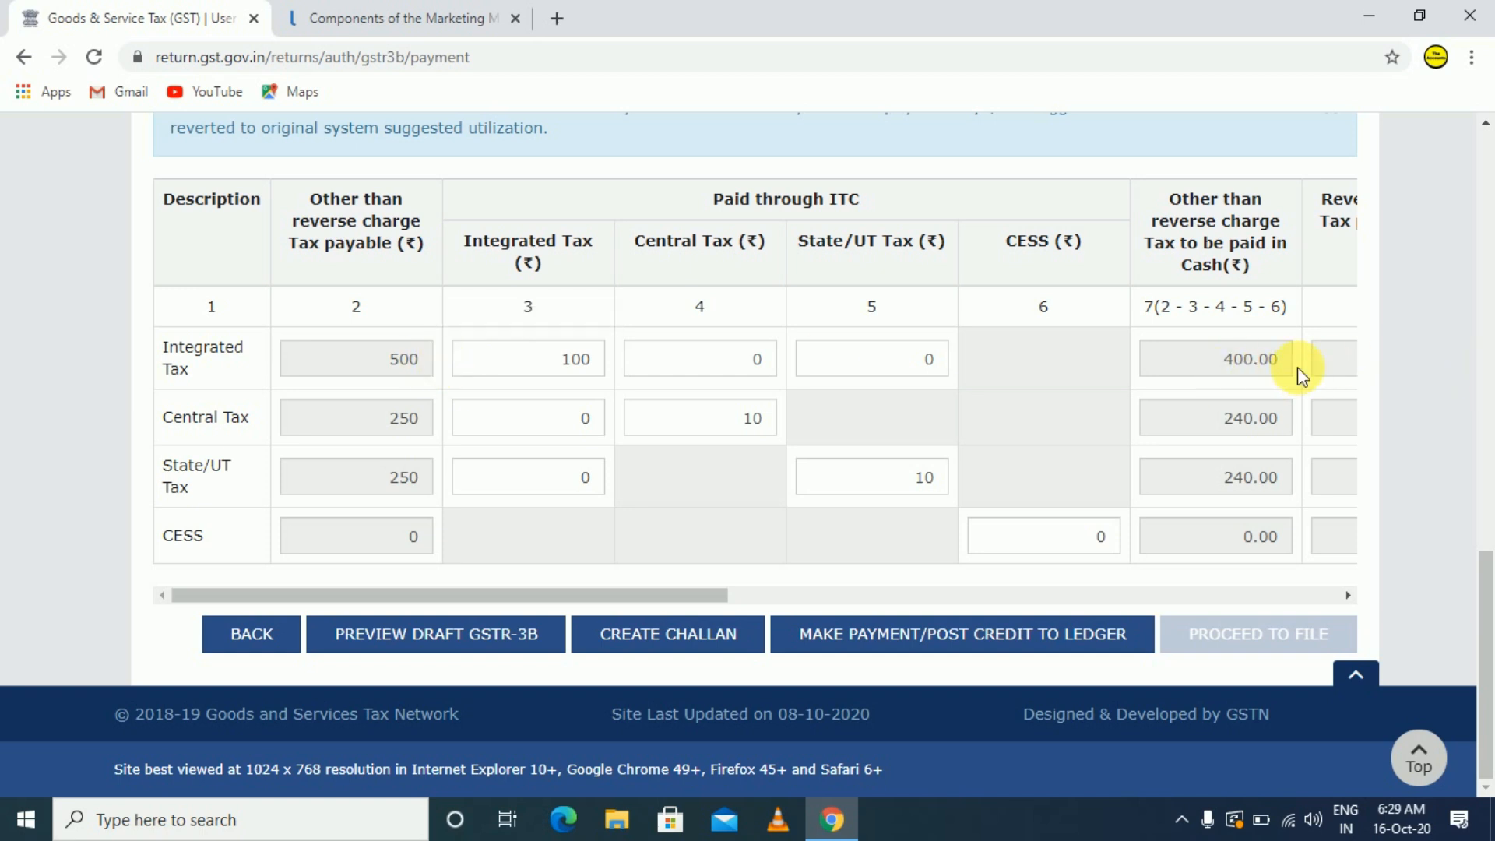
# - Examine the central tax payable, its ITC offset, and the central and State/UT tax amounts to be paid in cash
pyautogui.click(418, 431)
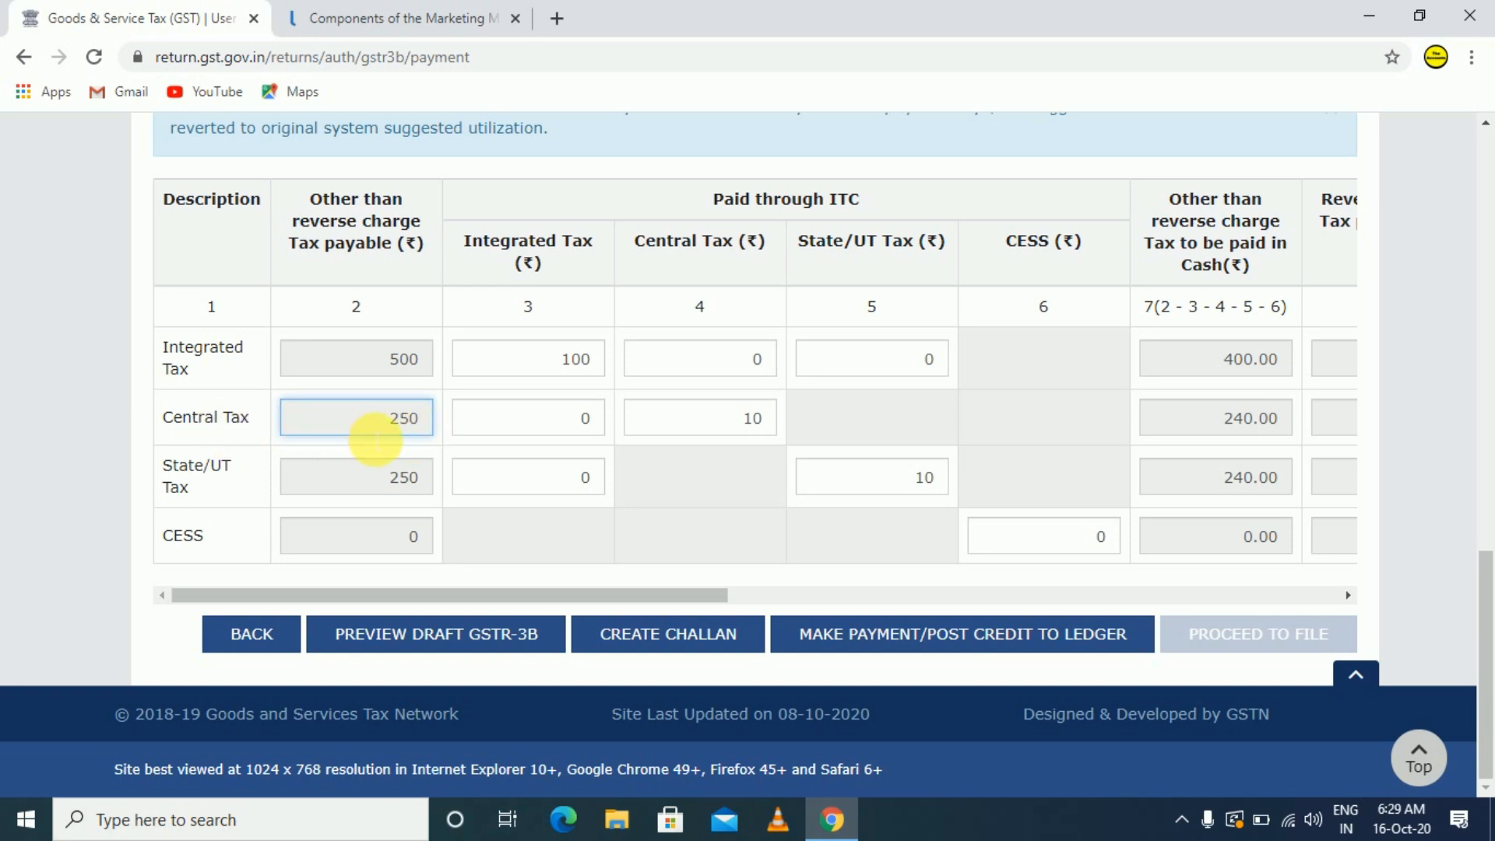
pyautogui.click(742, 419)
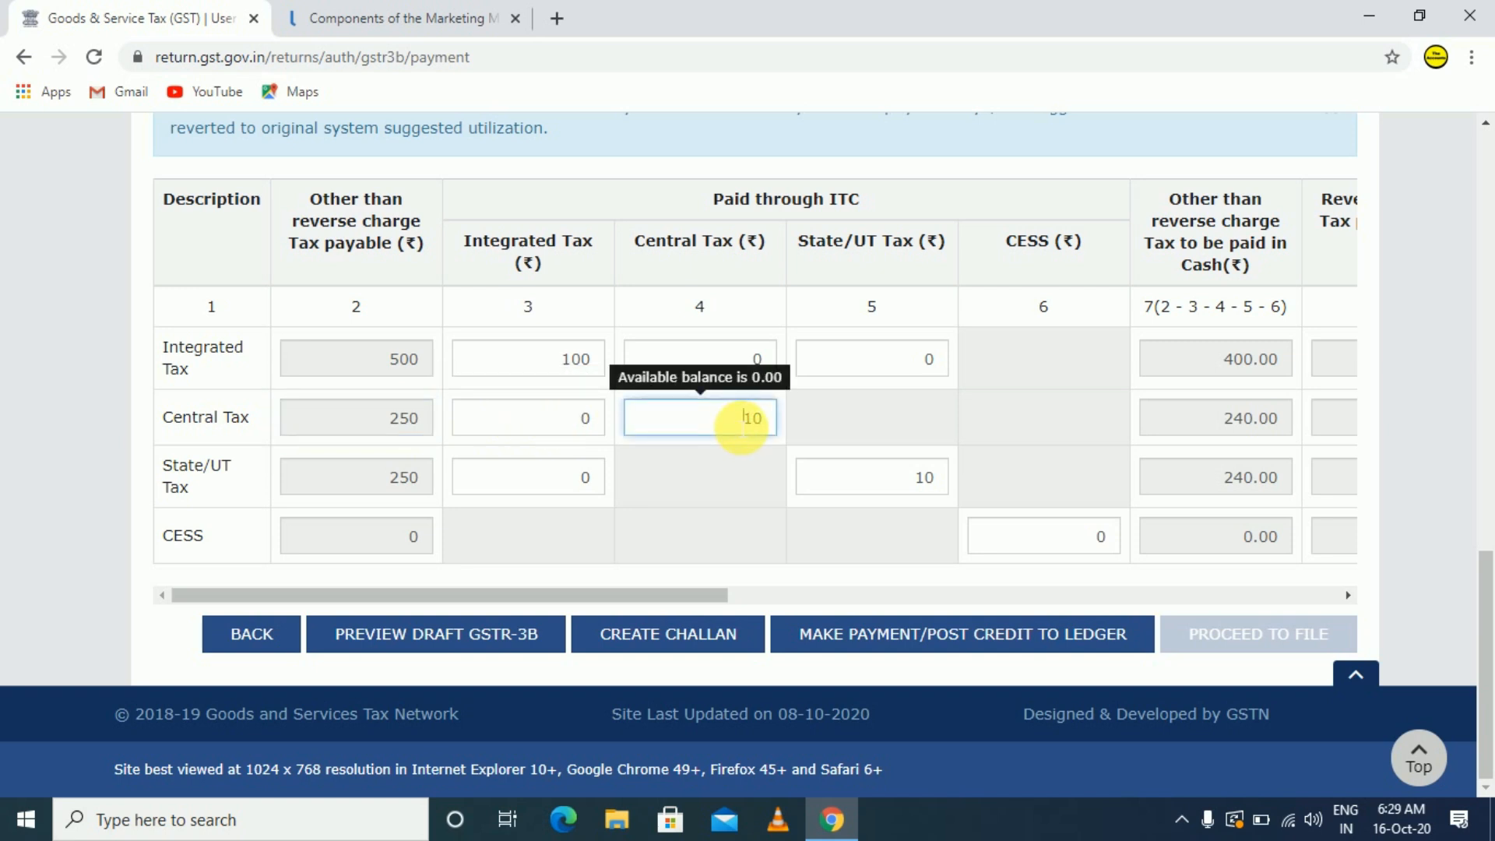
pyautogui.click(1242, 423)
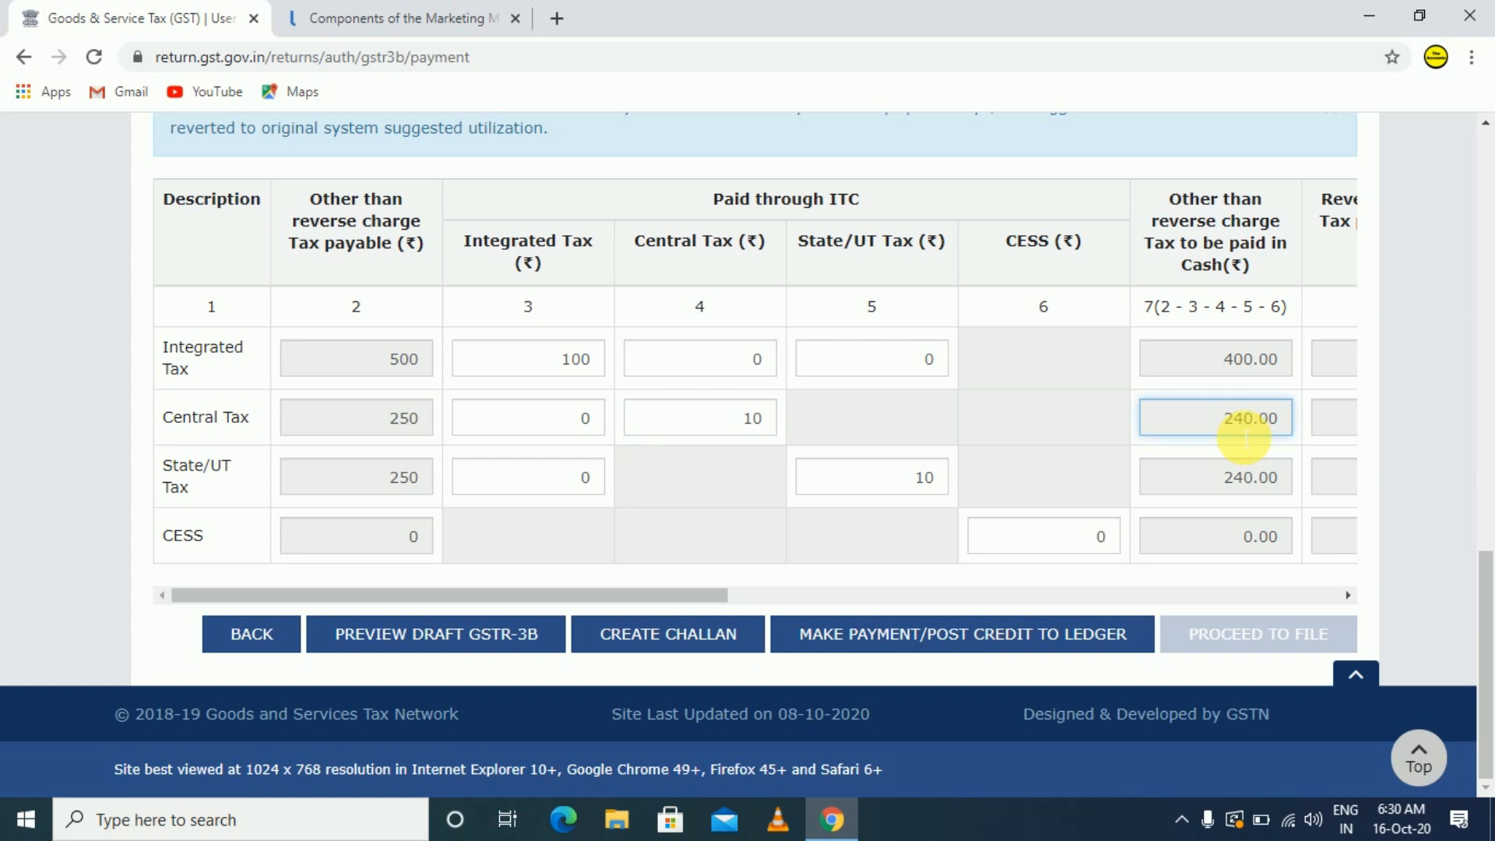
pyautogui.click(1243, 479)
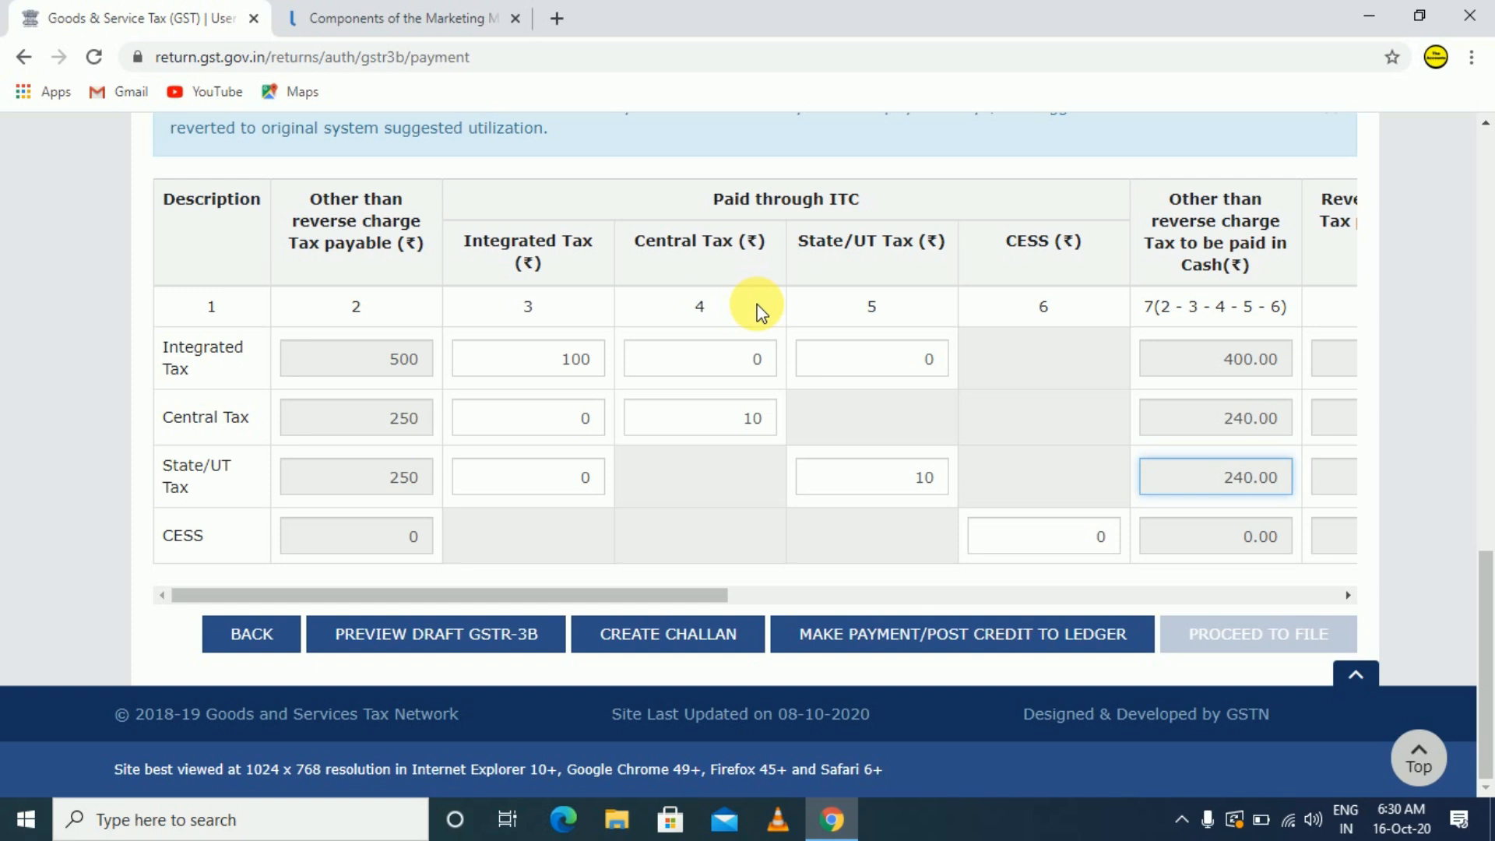
# - Examine the reverse charge, interest and late fee columns of the payment table
pyautogui.moveTo(590, 600); pyautogui.dragTo(926, 623)
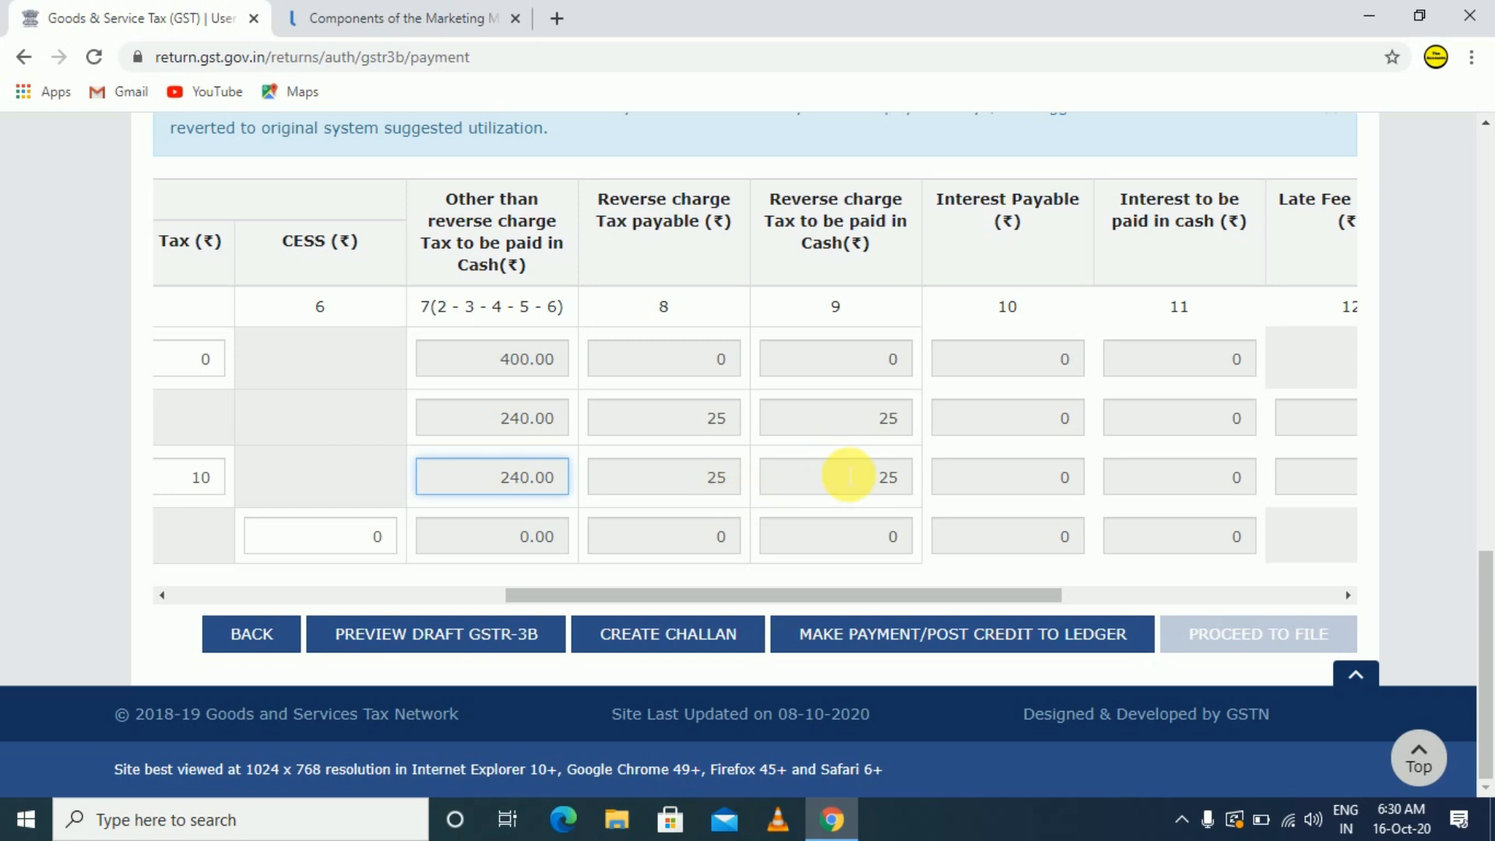
pyautogui.moveTo(950, 595); pyautogui.dragTo(1137, 600)
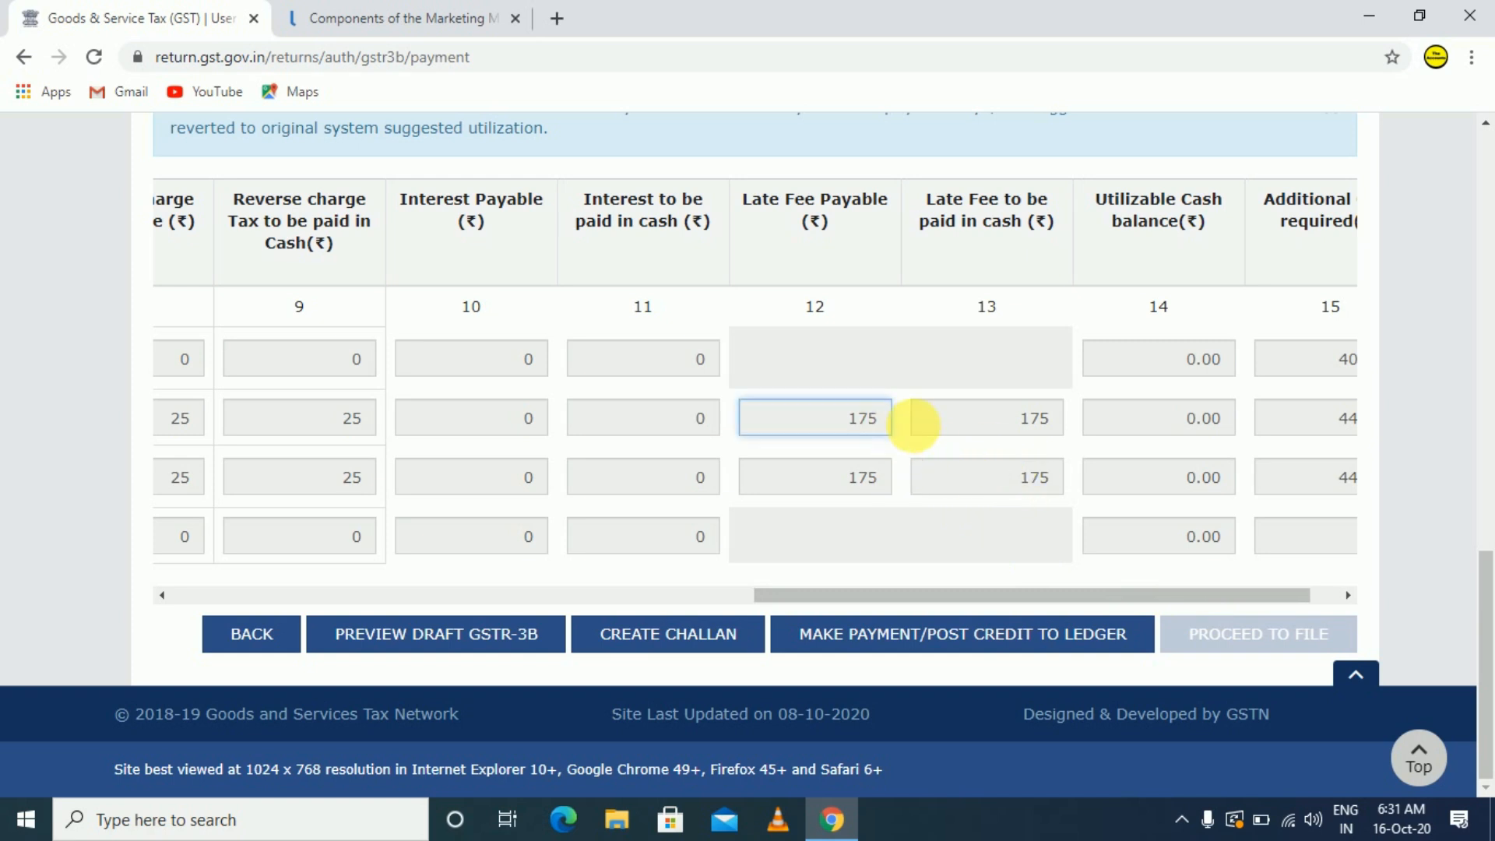
pyautogui.click(991, 432)
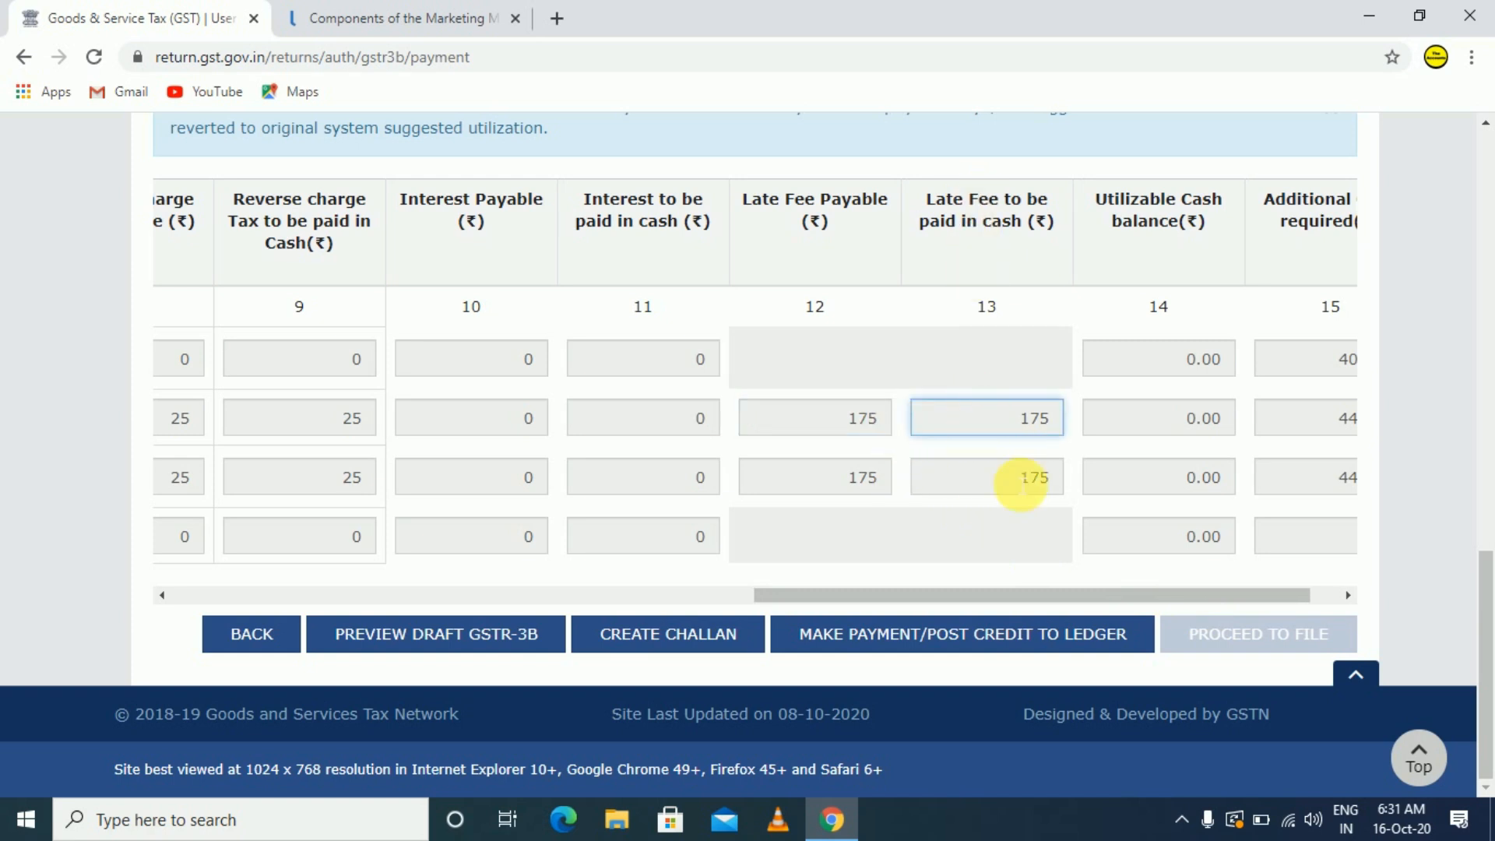
# - Review the Additional Cash required for each tax head against the late fees to be paid in cash
pyautogui.moveTo(1081, 596); pyautogui.dragTo(1205, 603)
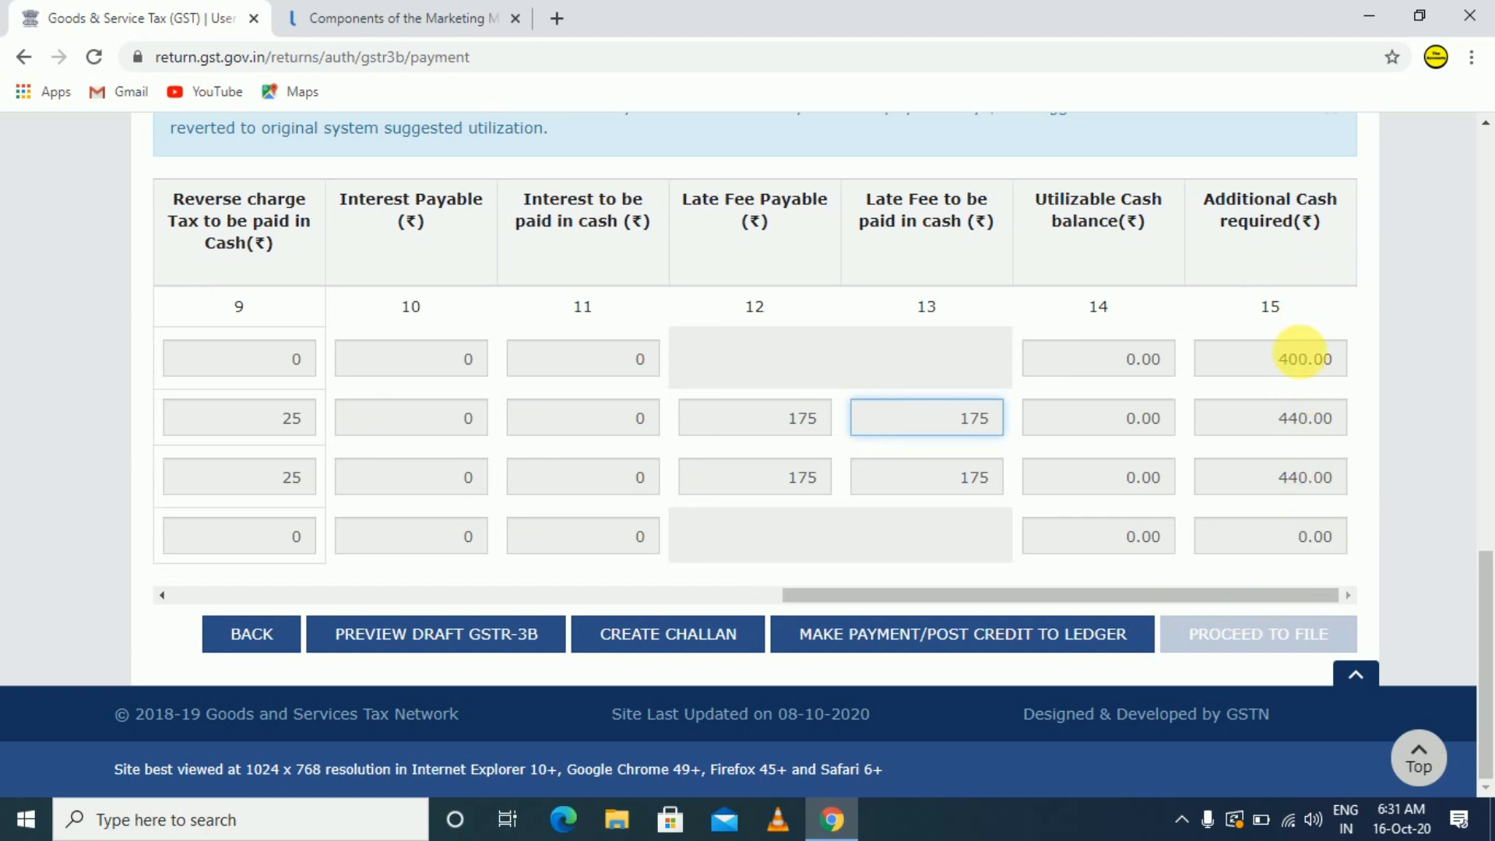
pyautogui.click(1310, 373)
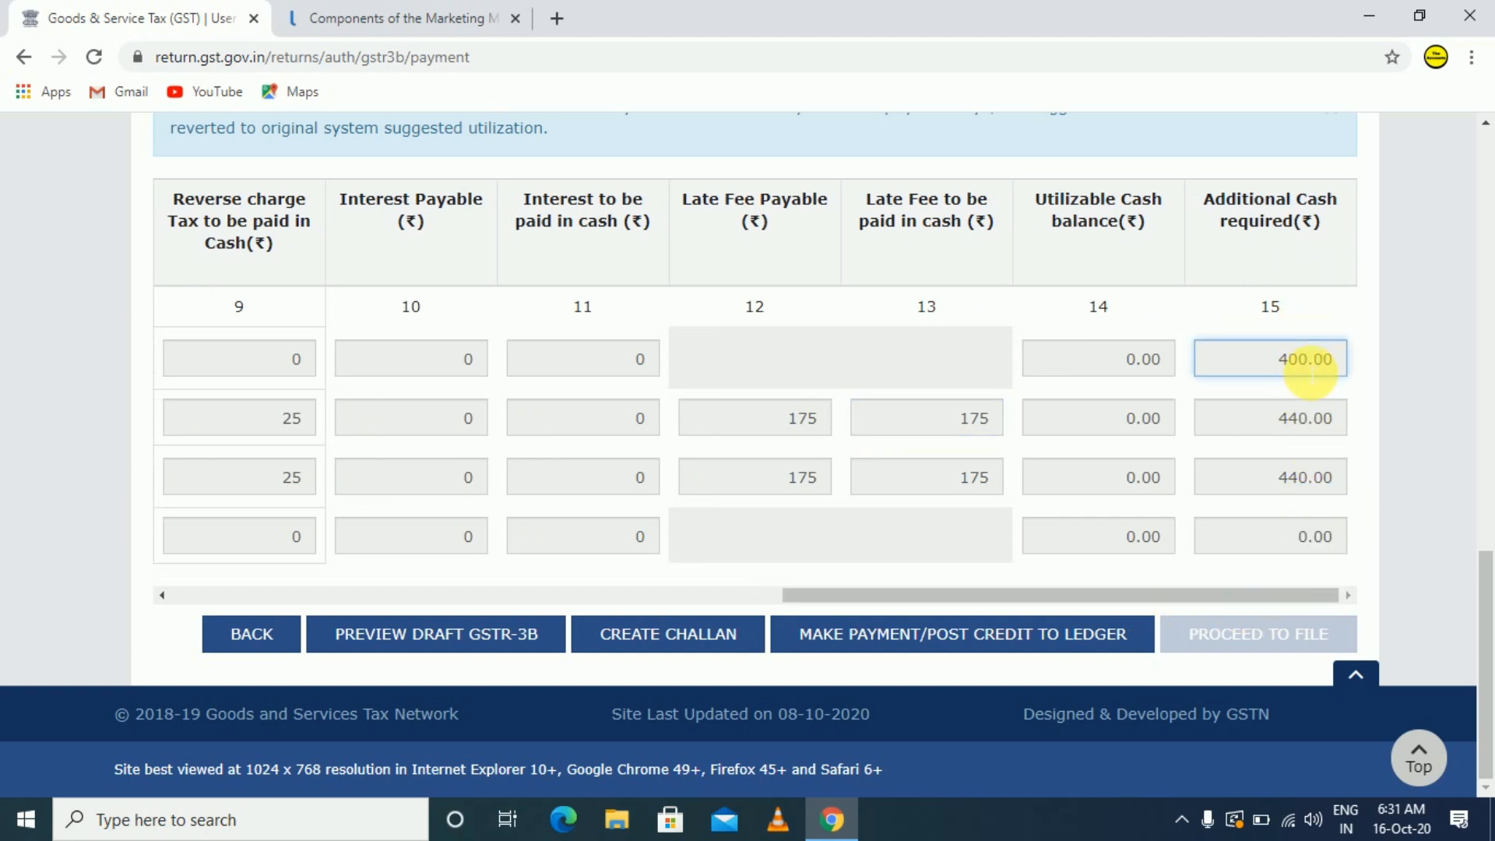
pyautogui.click(1307, 418)
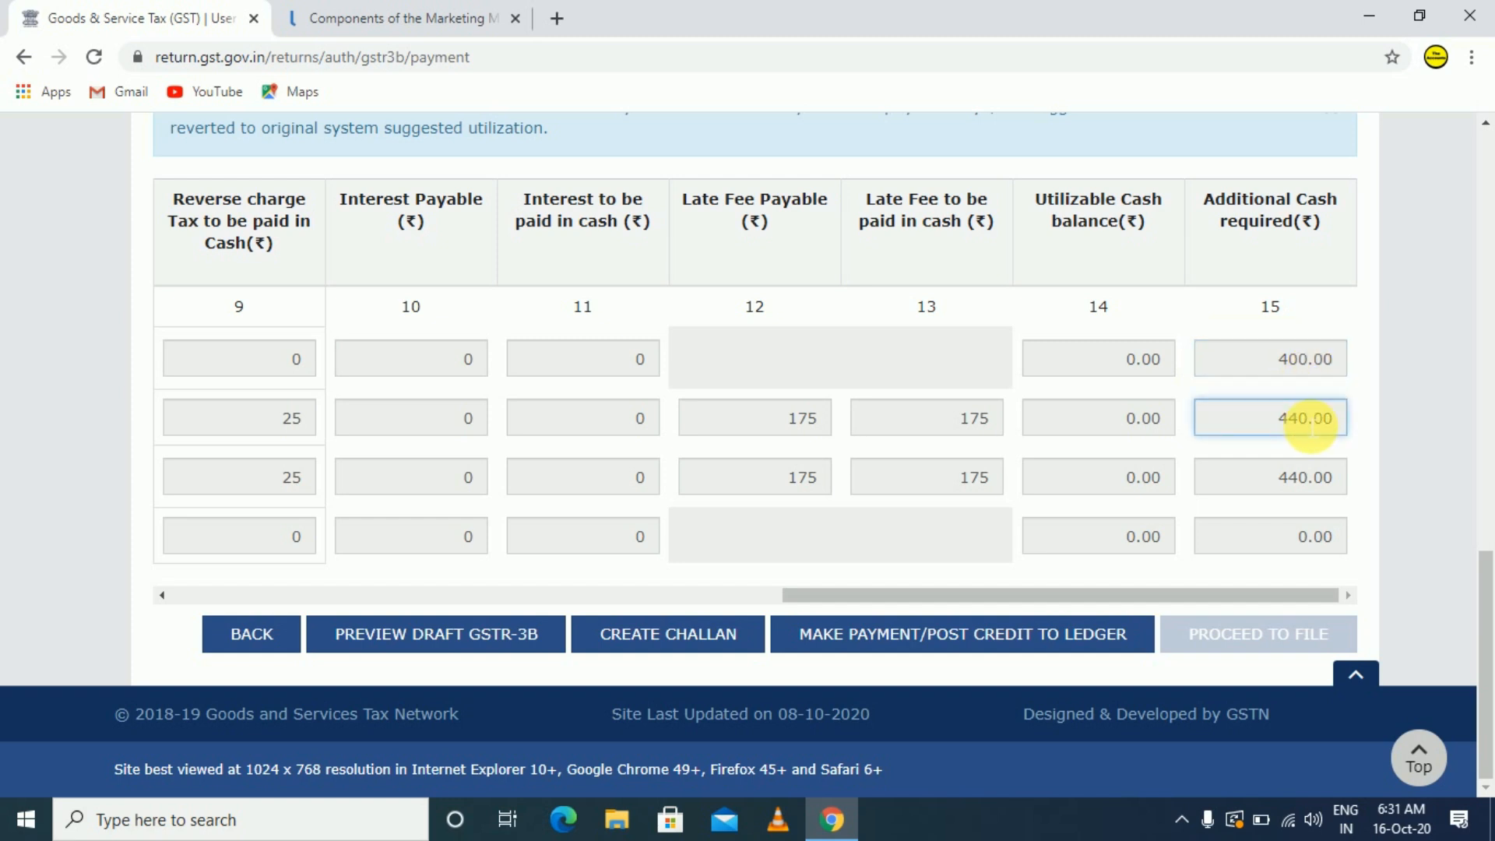
pyautogui.click(1308, 476)
pyautogui.click(1306, 511)
pyautogui.click(978, 417)
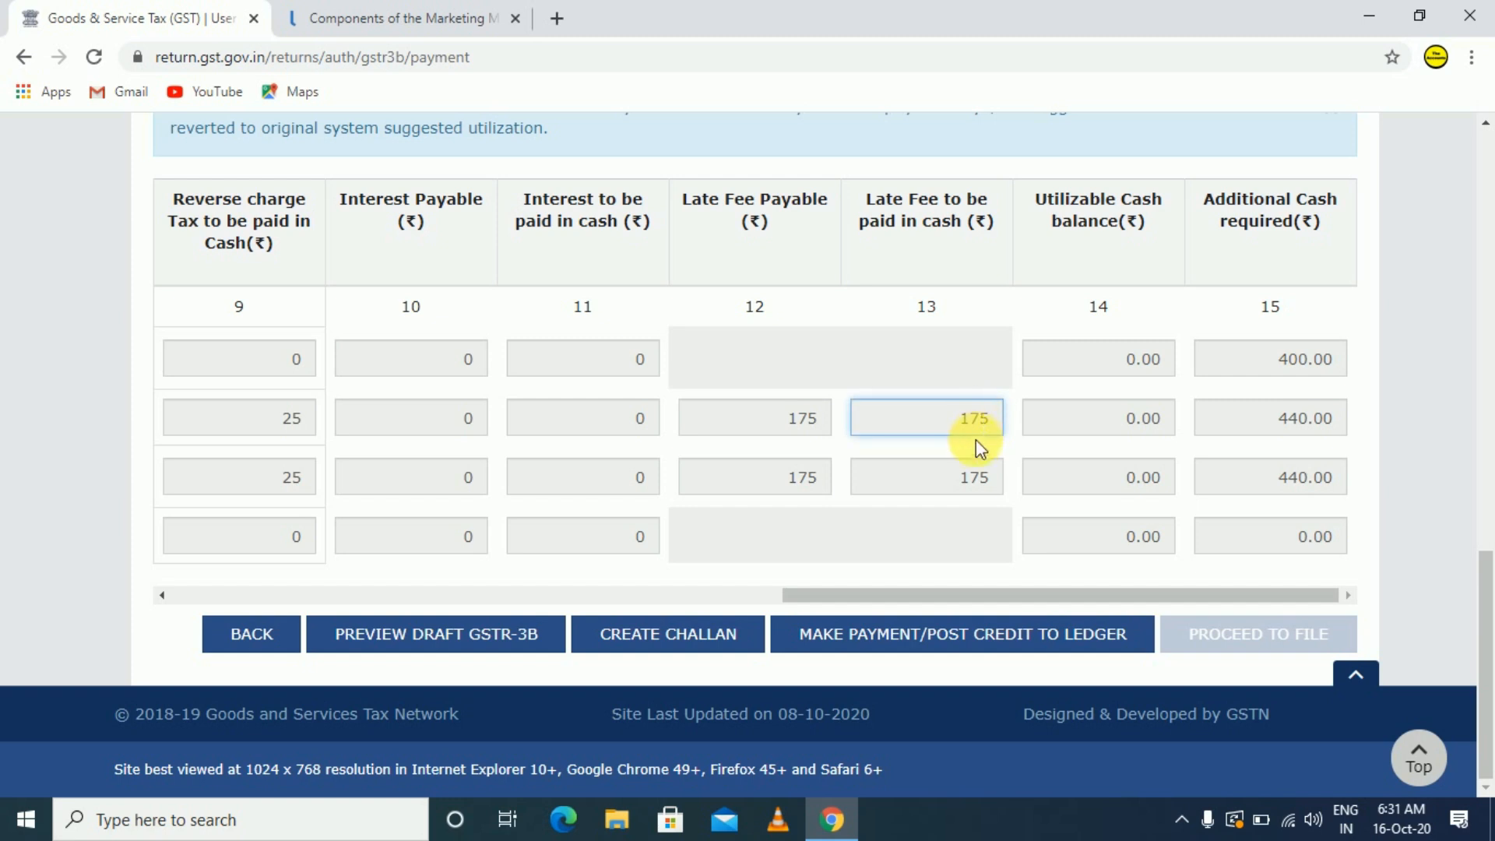
pyautogui.click(980, 483)
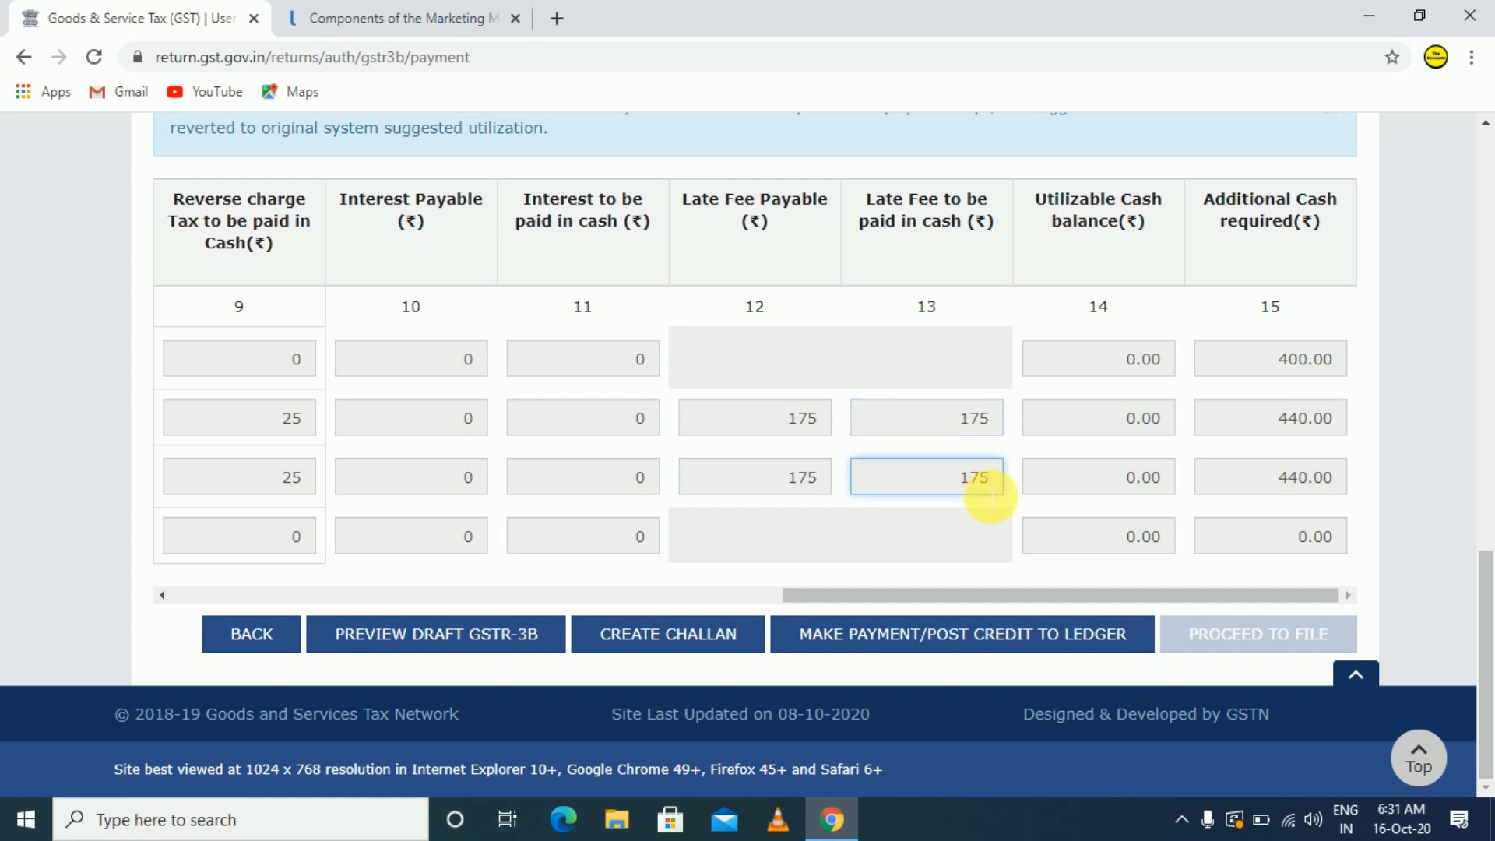